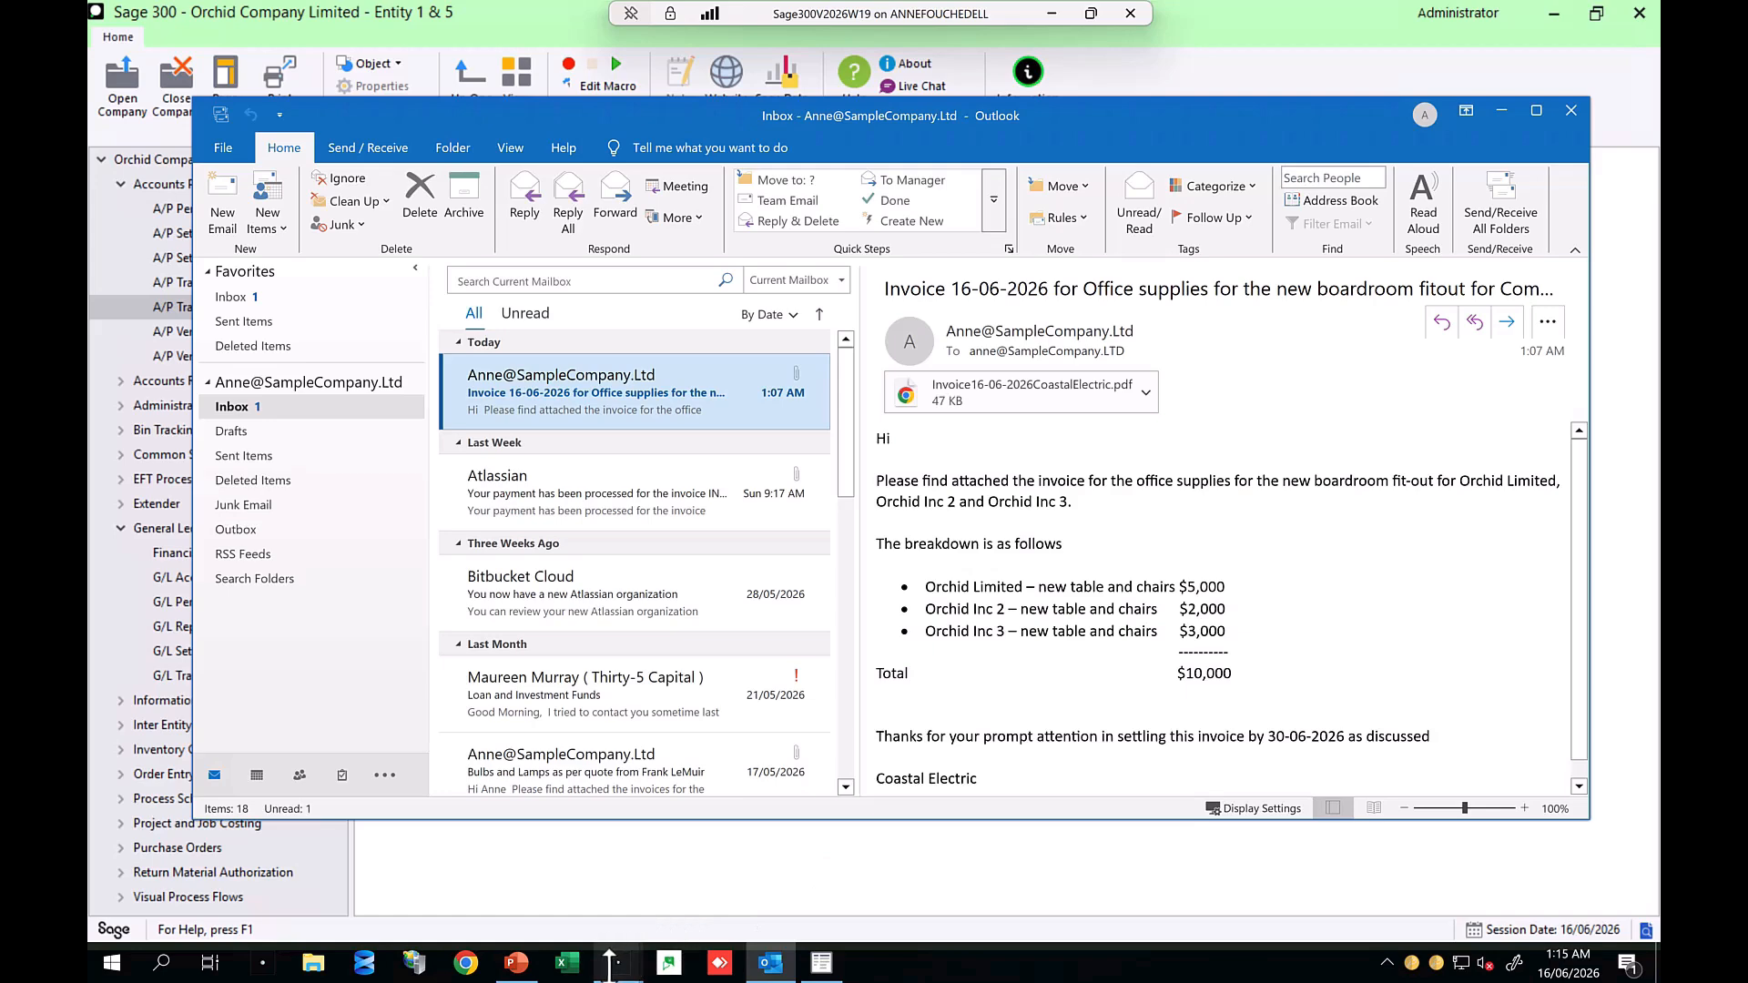
Step: Switch to Sage 300 and open A/P invoice batch 99 in Invoice Entry from the Invoice Batch List
mouse_move(616, 960)
left_click(532, 890)
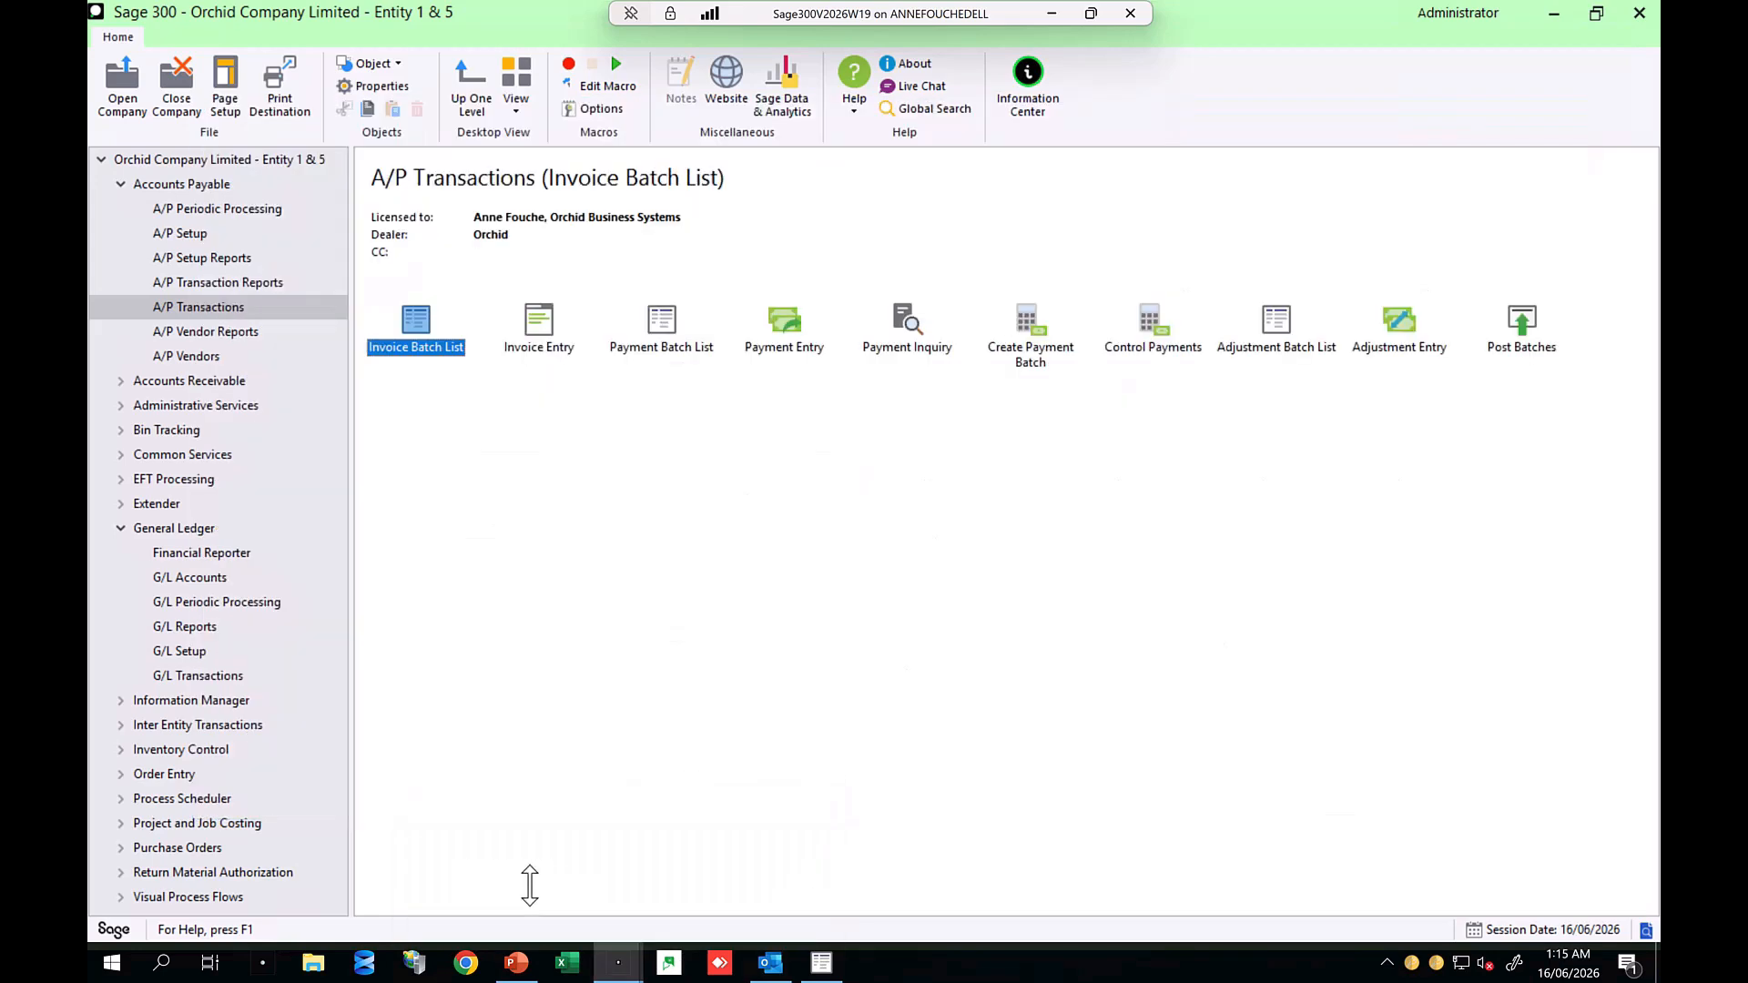
double_click(400, 328)
double_click(697, 590)
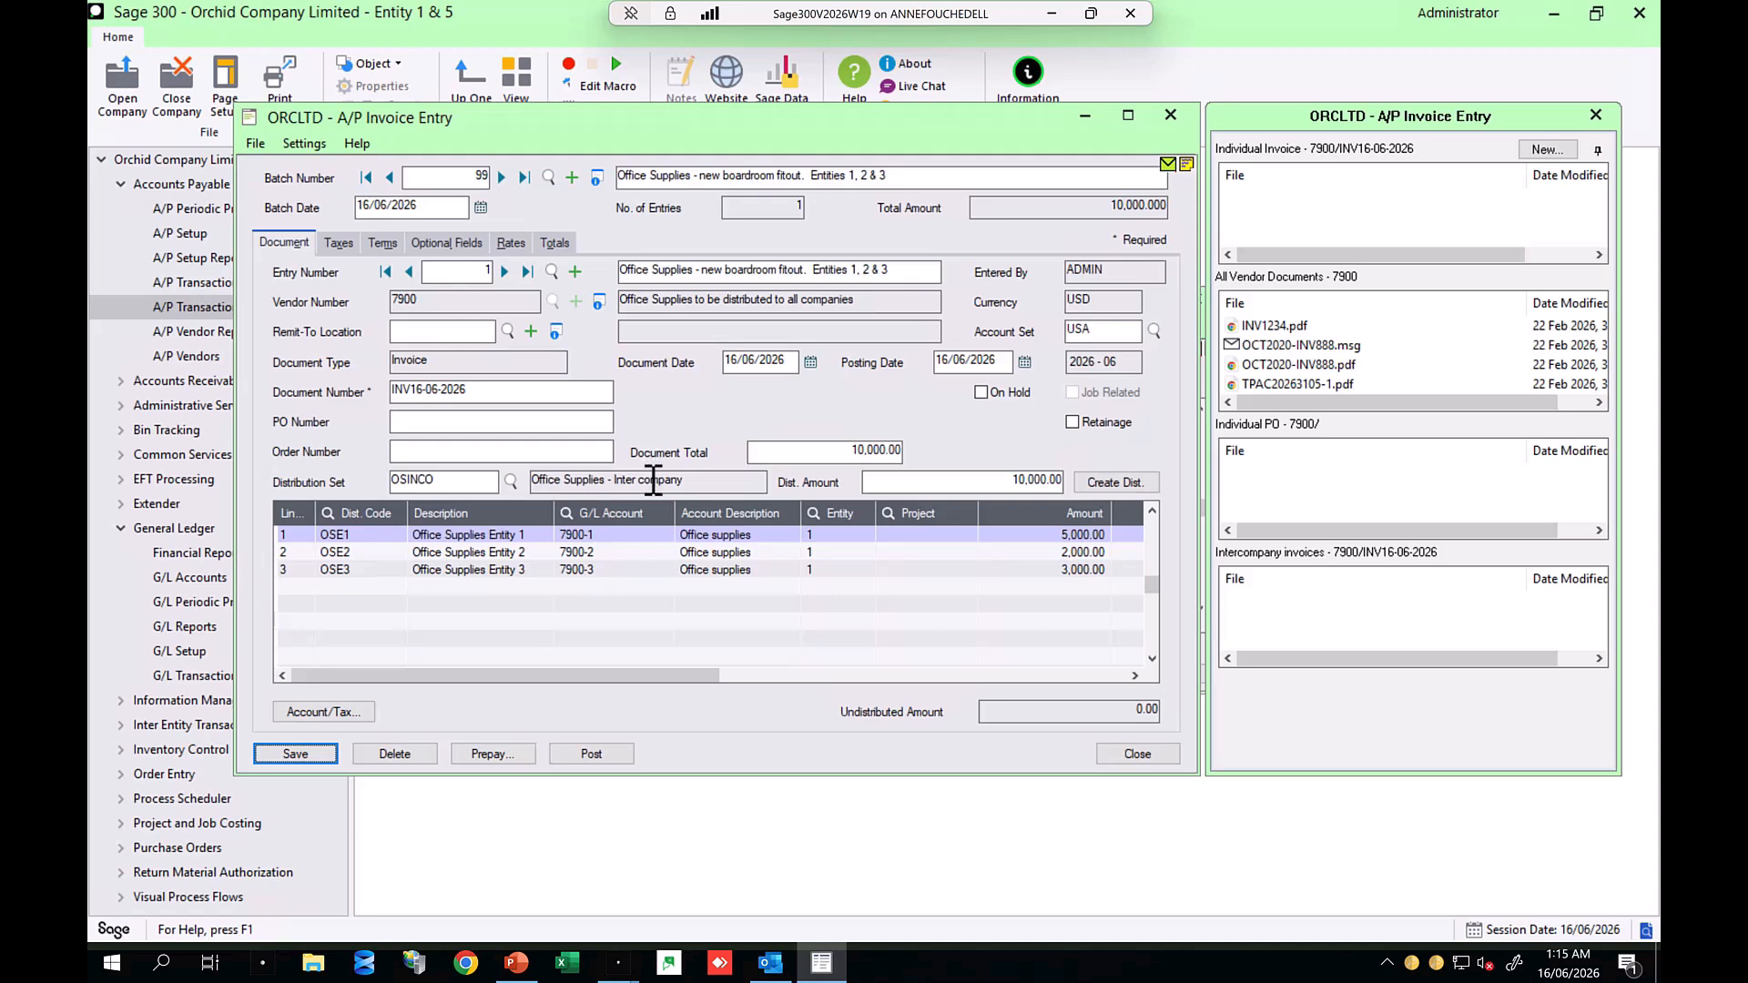
Step: Examine the G/L accounts of the three distribution lines and the document attachment panels
left_click(601, 535)
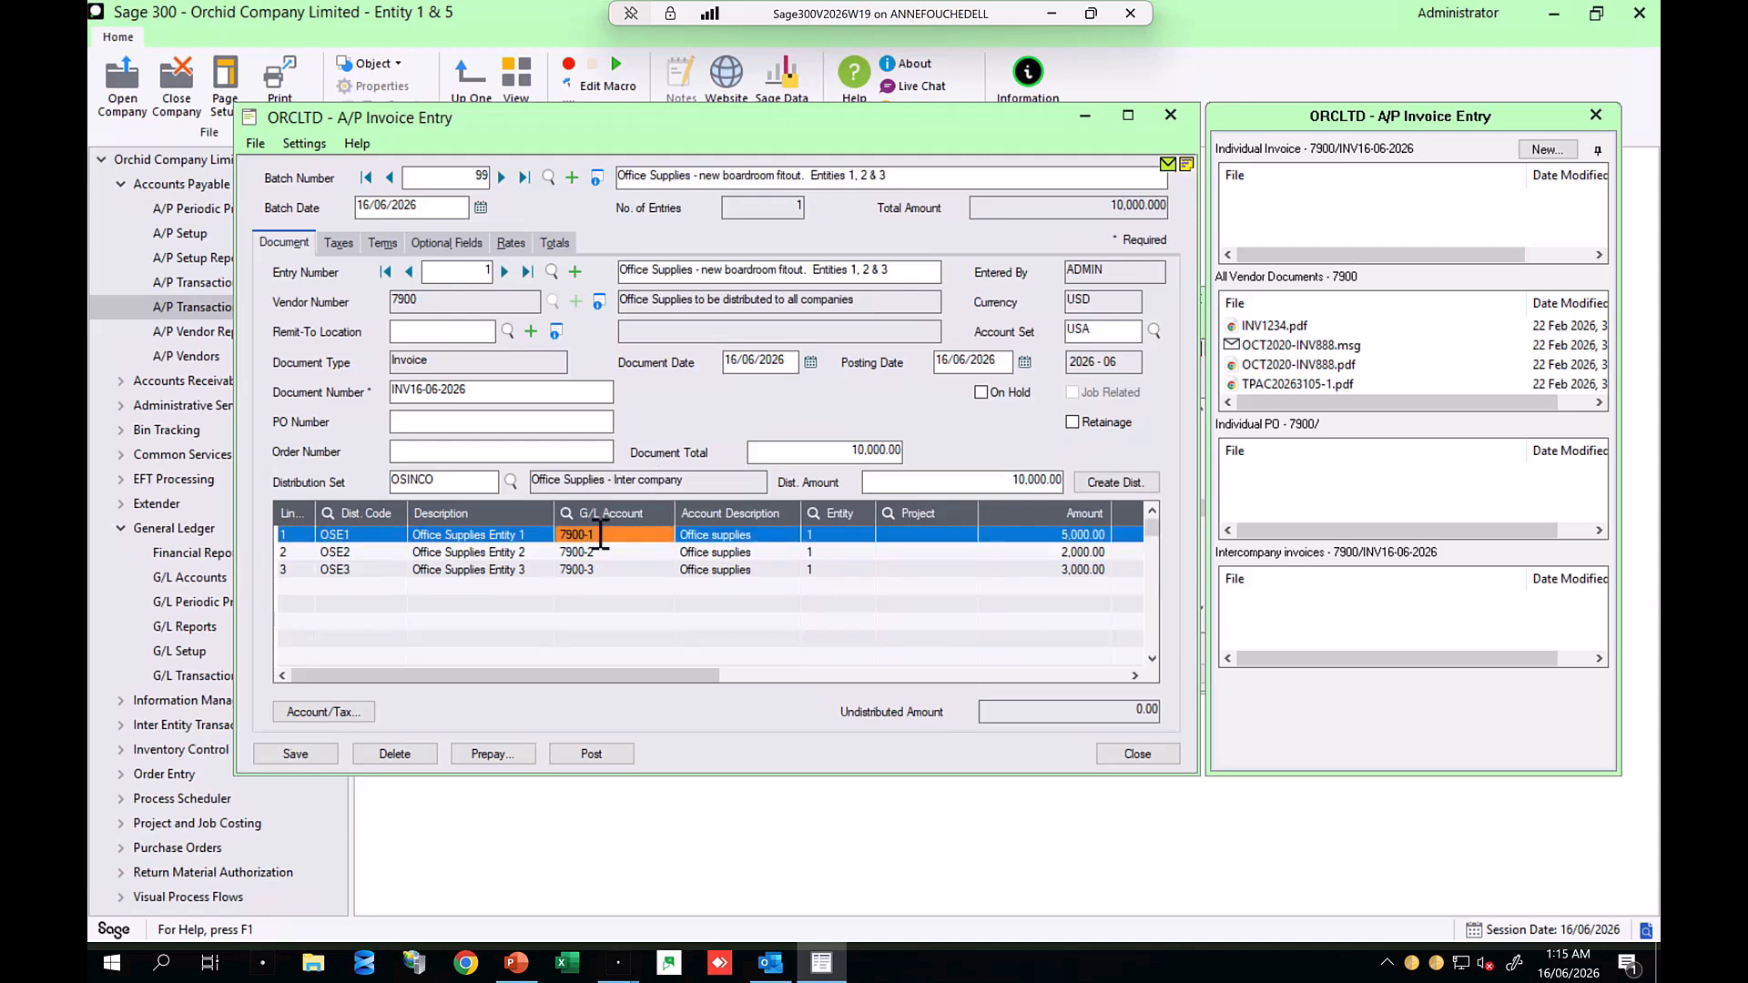
left_click(601, 555)
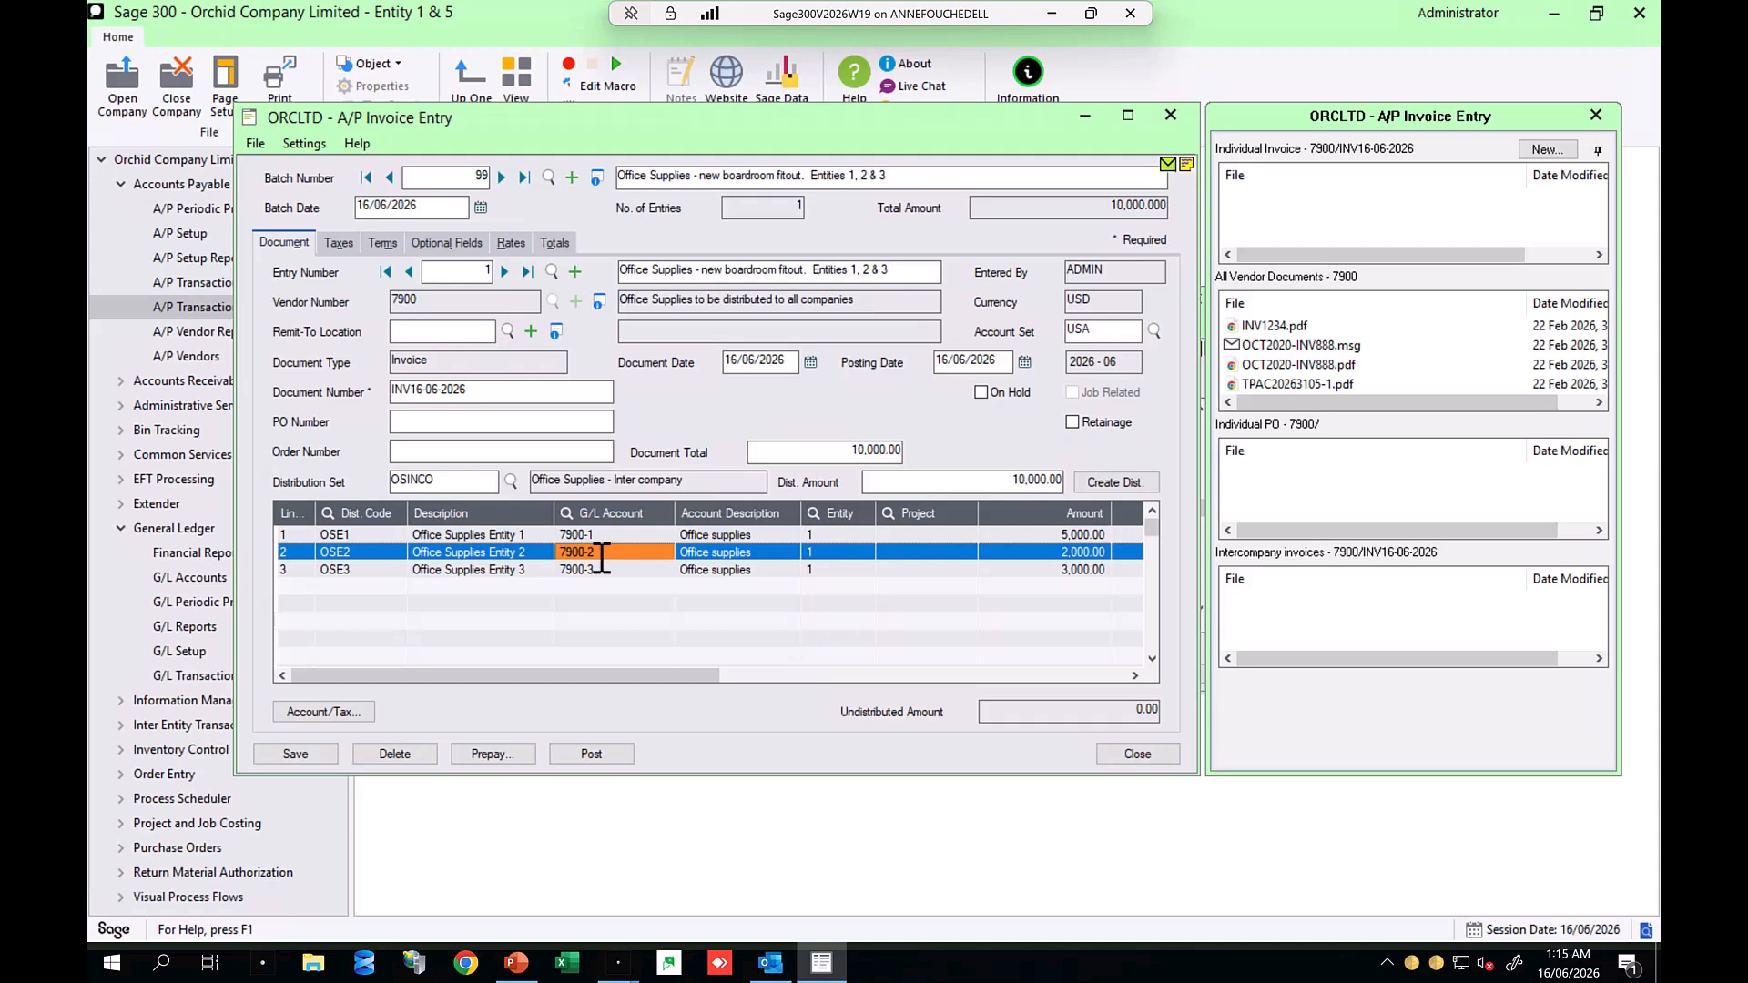
left_click(601, 571)
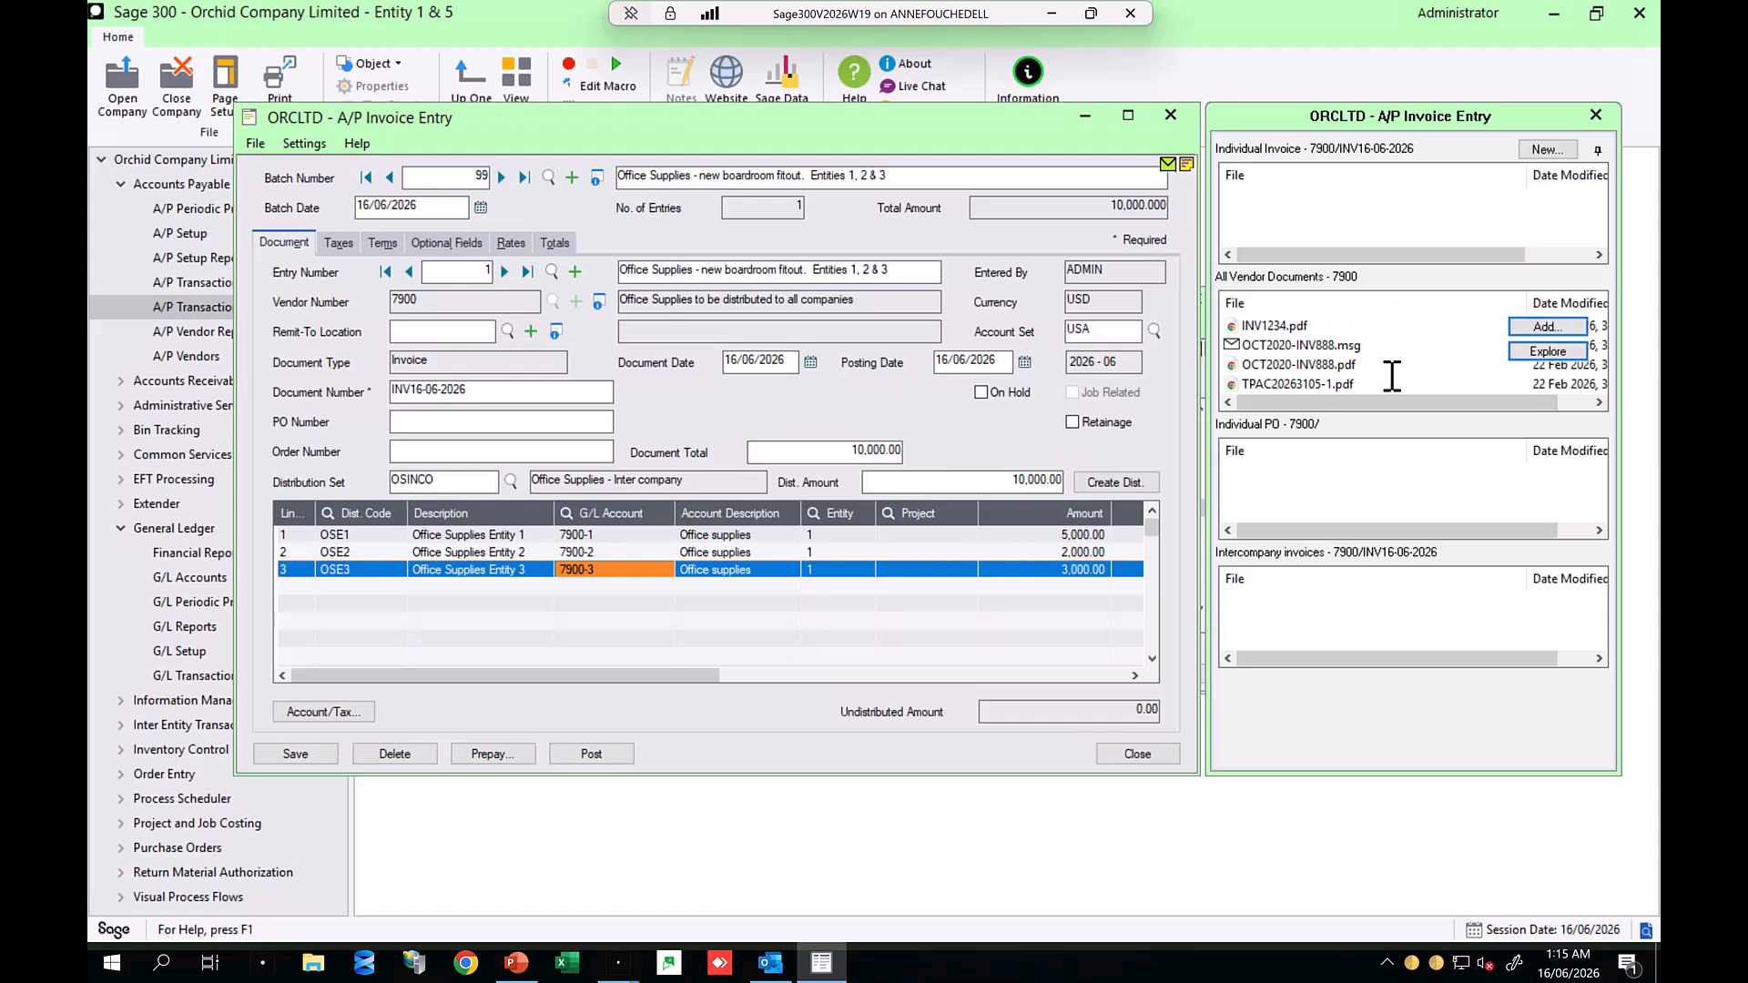
mouse_move(1350, 222)
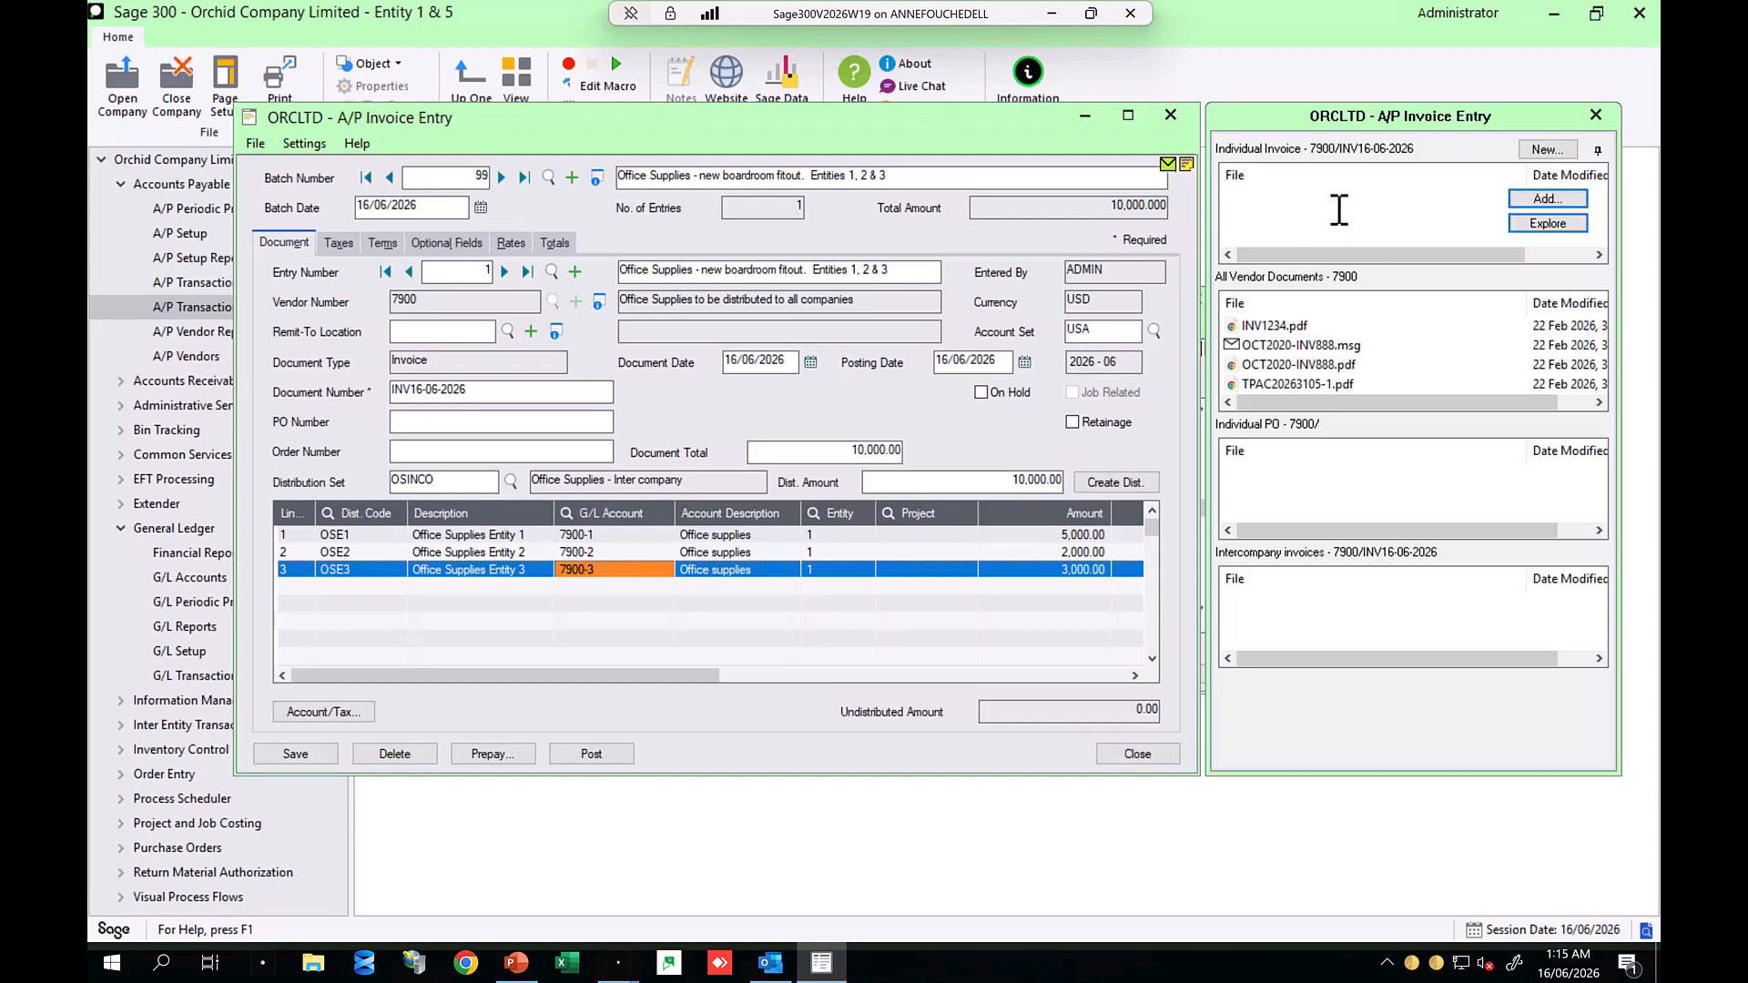
mouse_move(1315, 485)
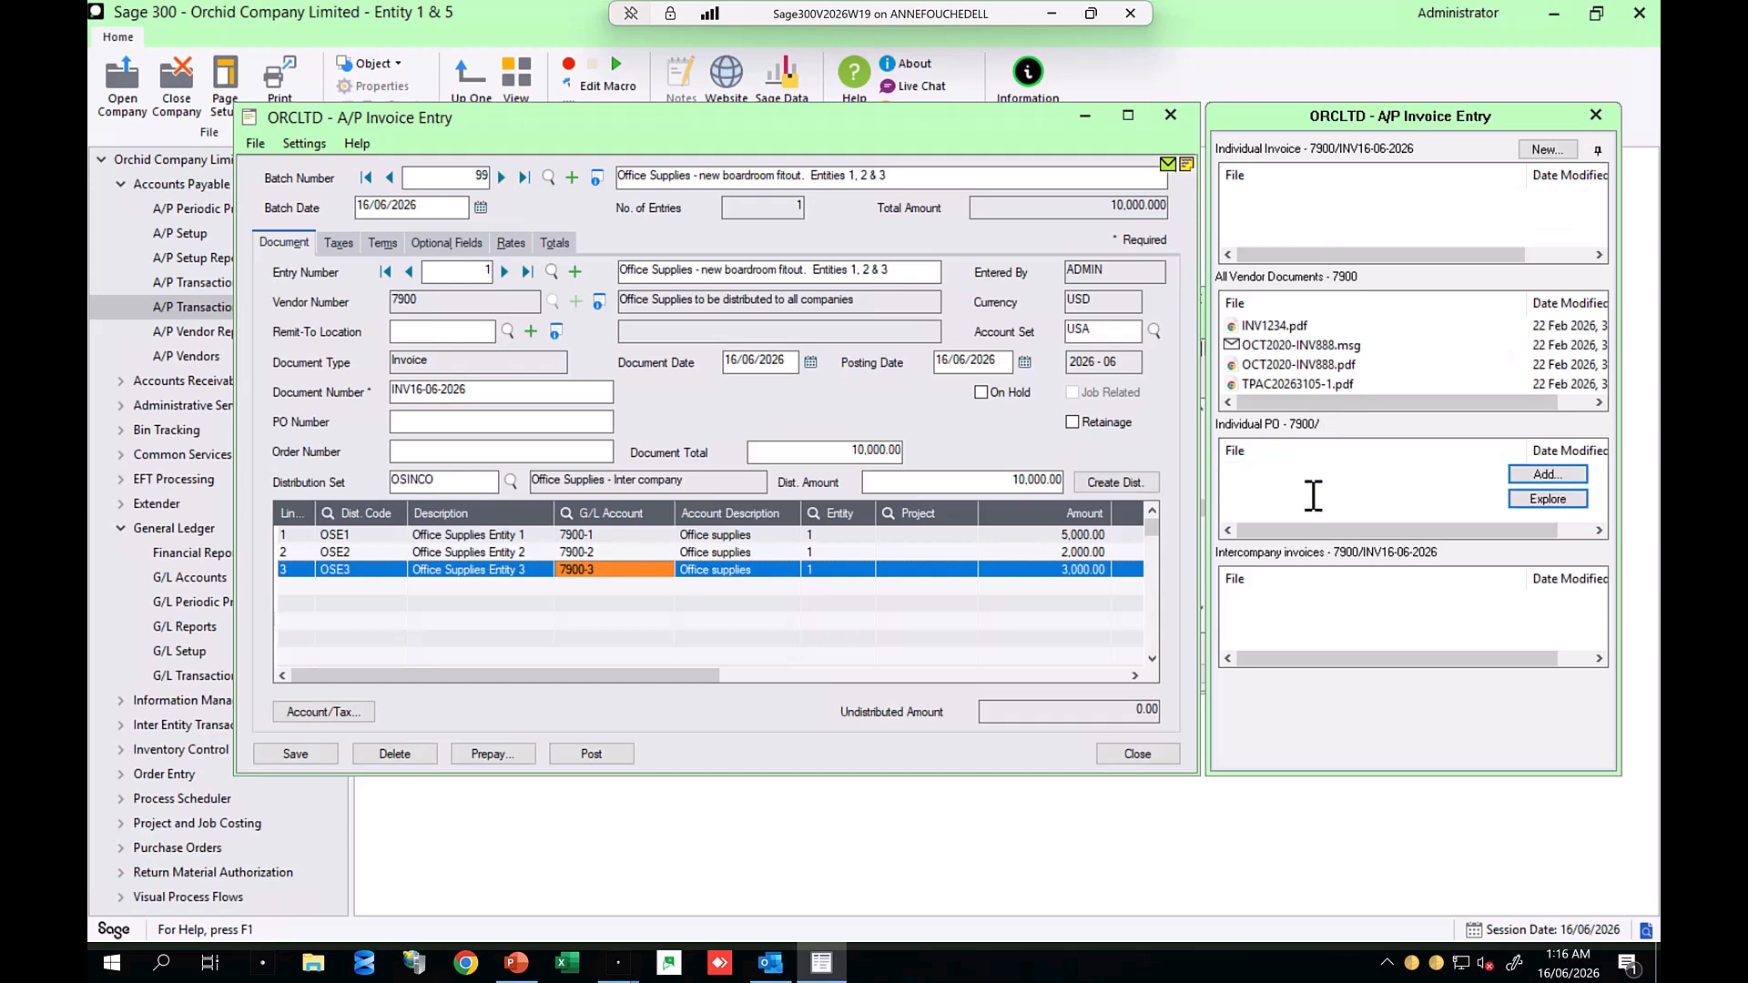
mouse_move(1308, 648)
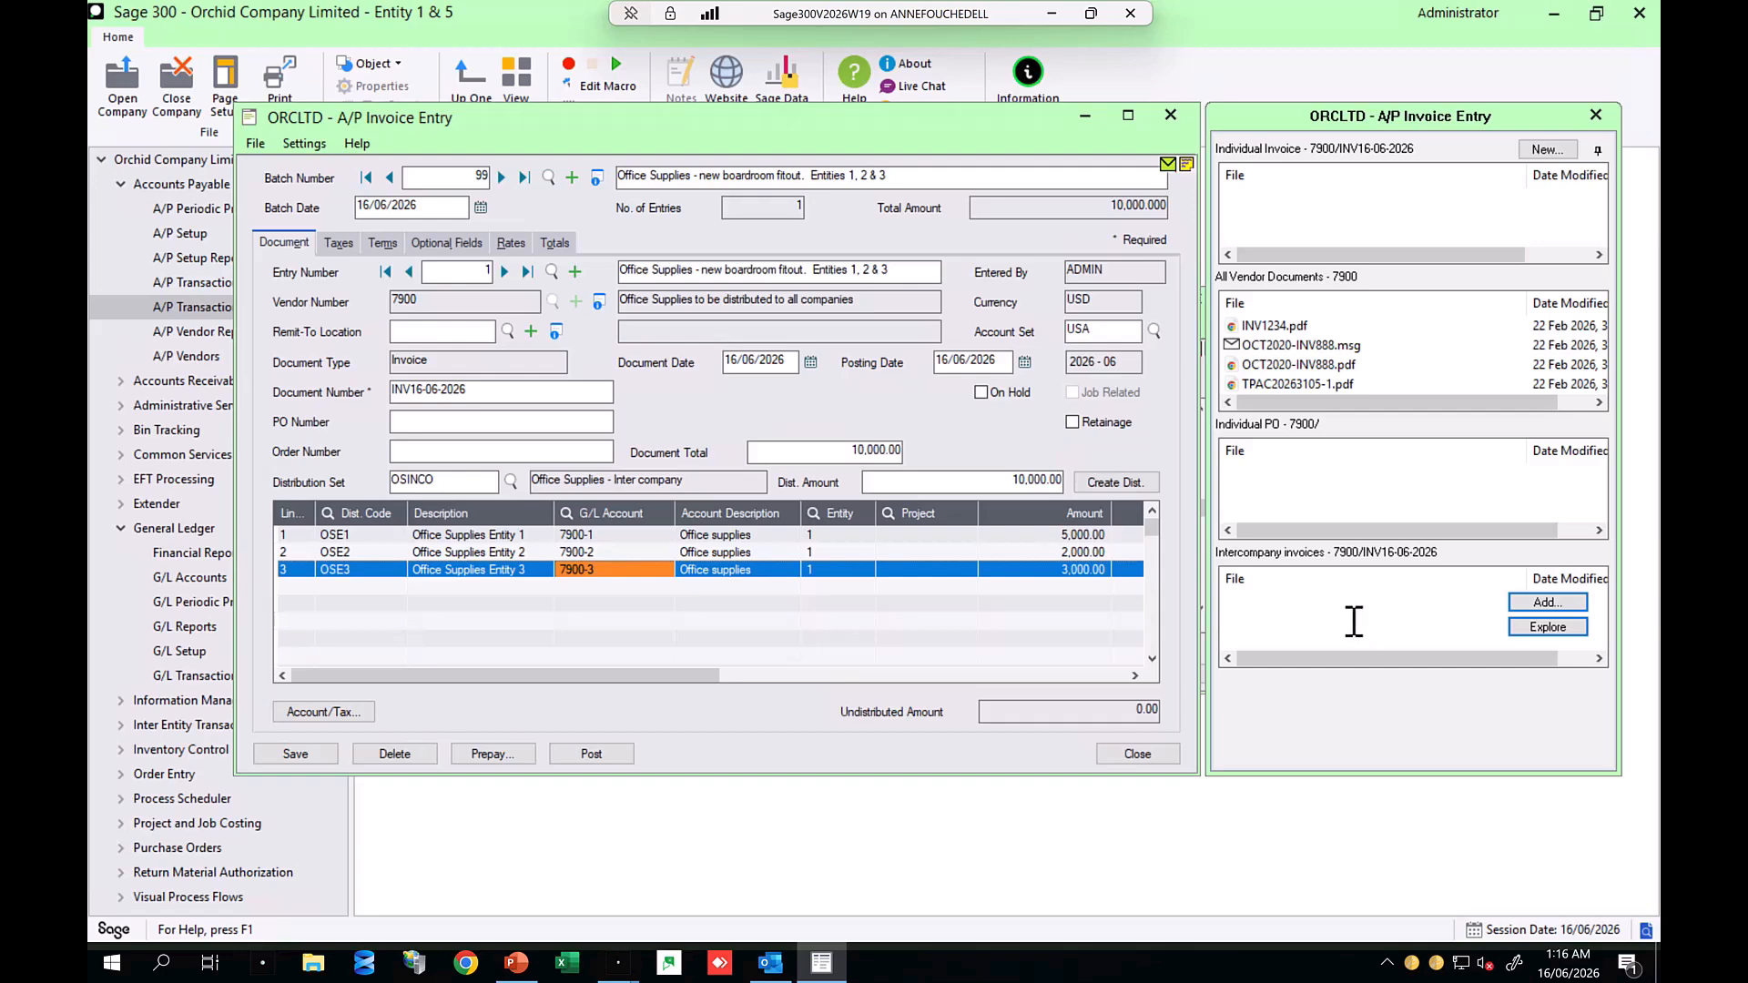
Step: Bring up the Outlook invoice email and attach it to the Intercompany invoices panel
left_click(770, 962)
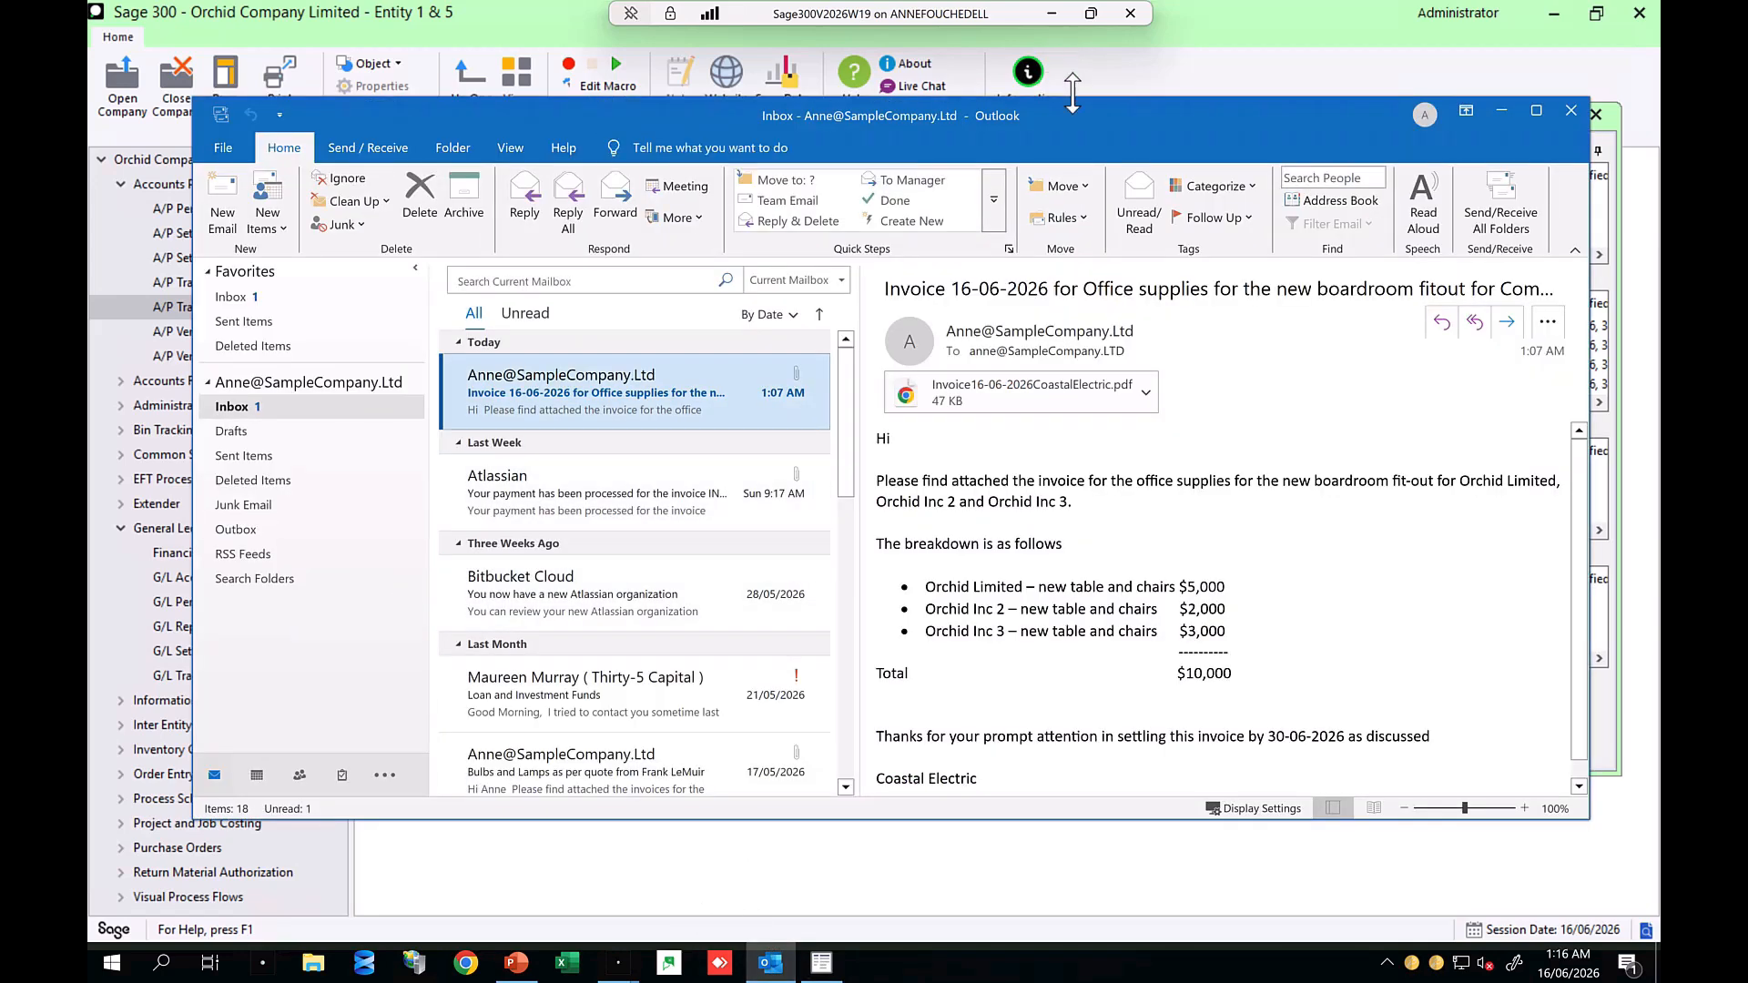
left_click_drag(1062, 124, 1055, 606)
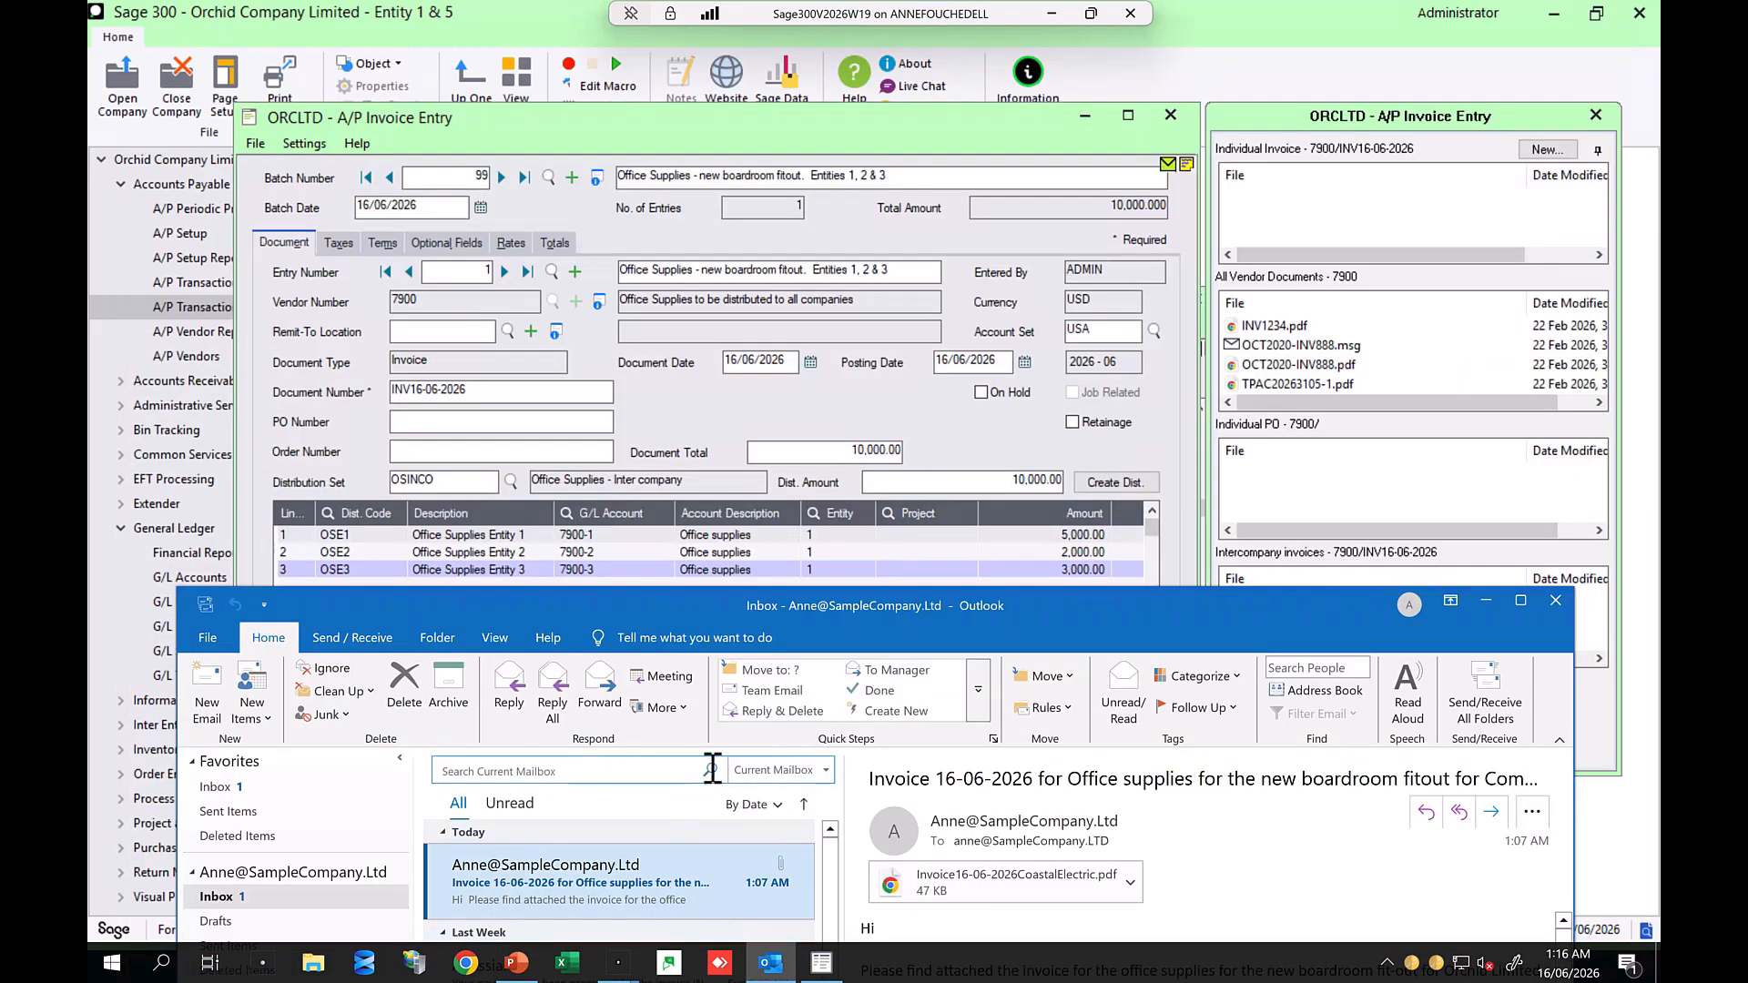
left_click(1520, 601)
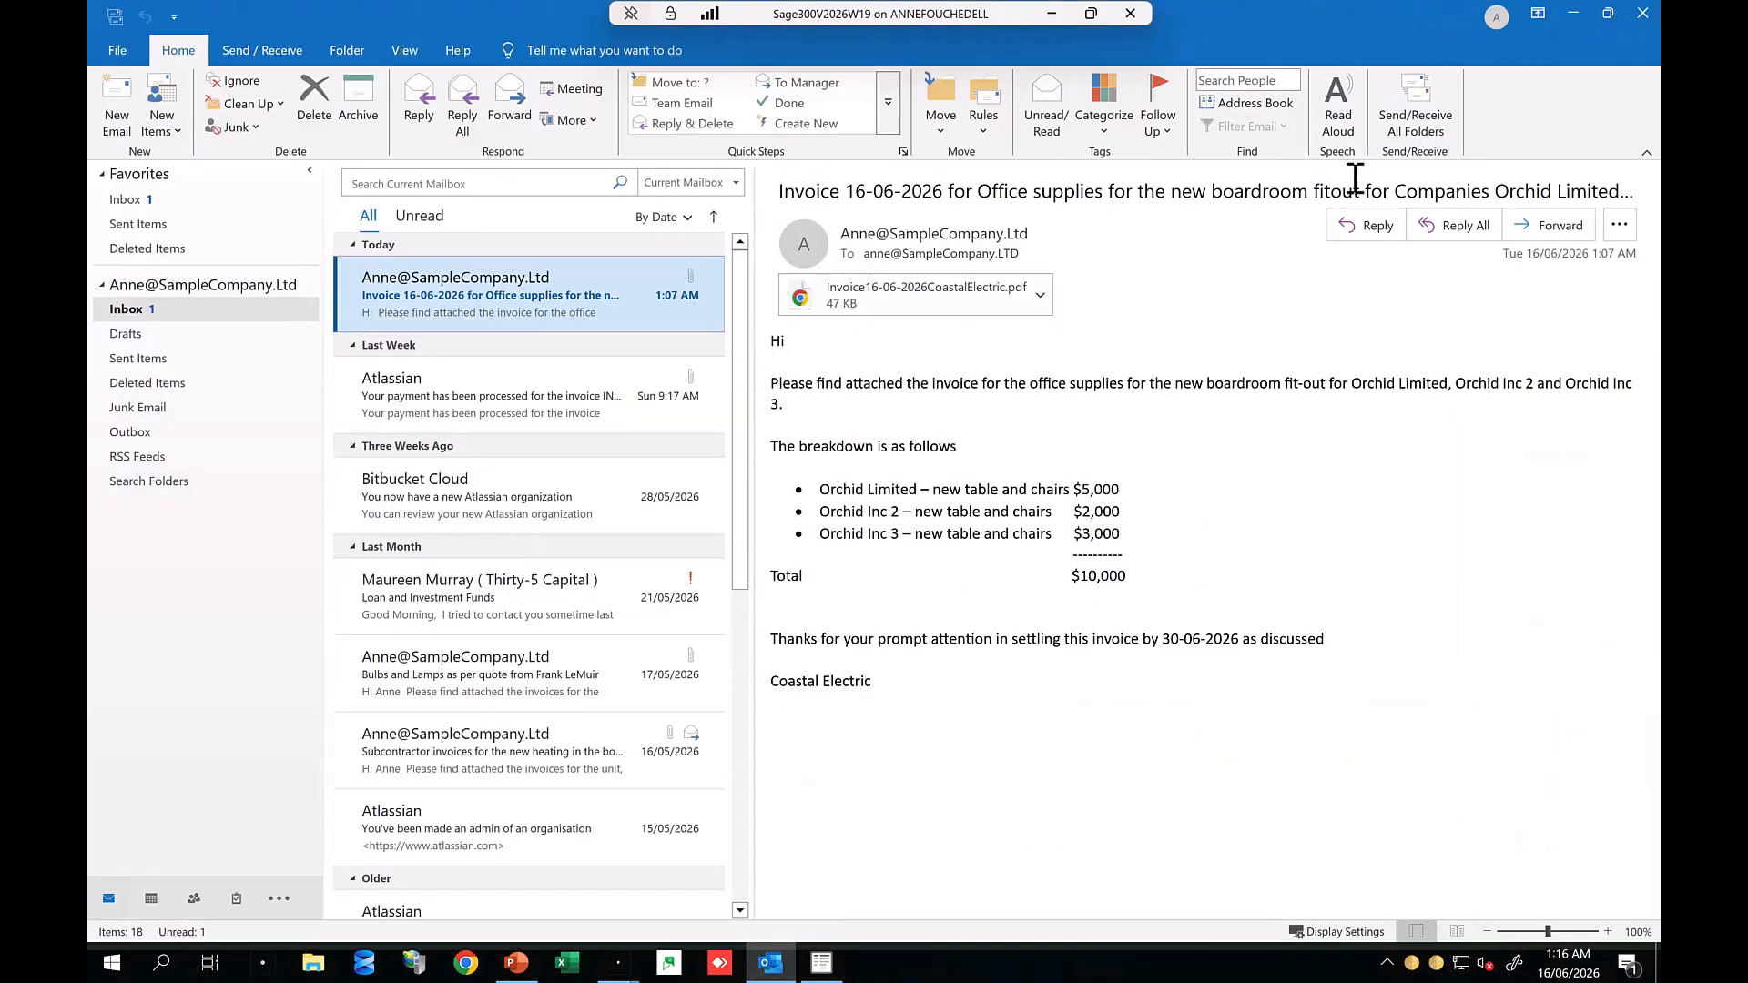
left_click(1607, 13)
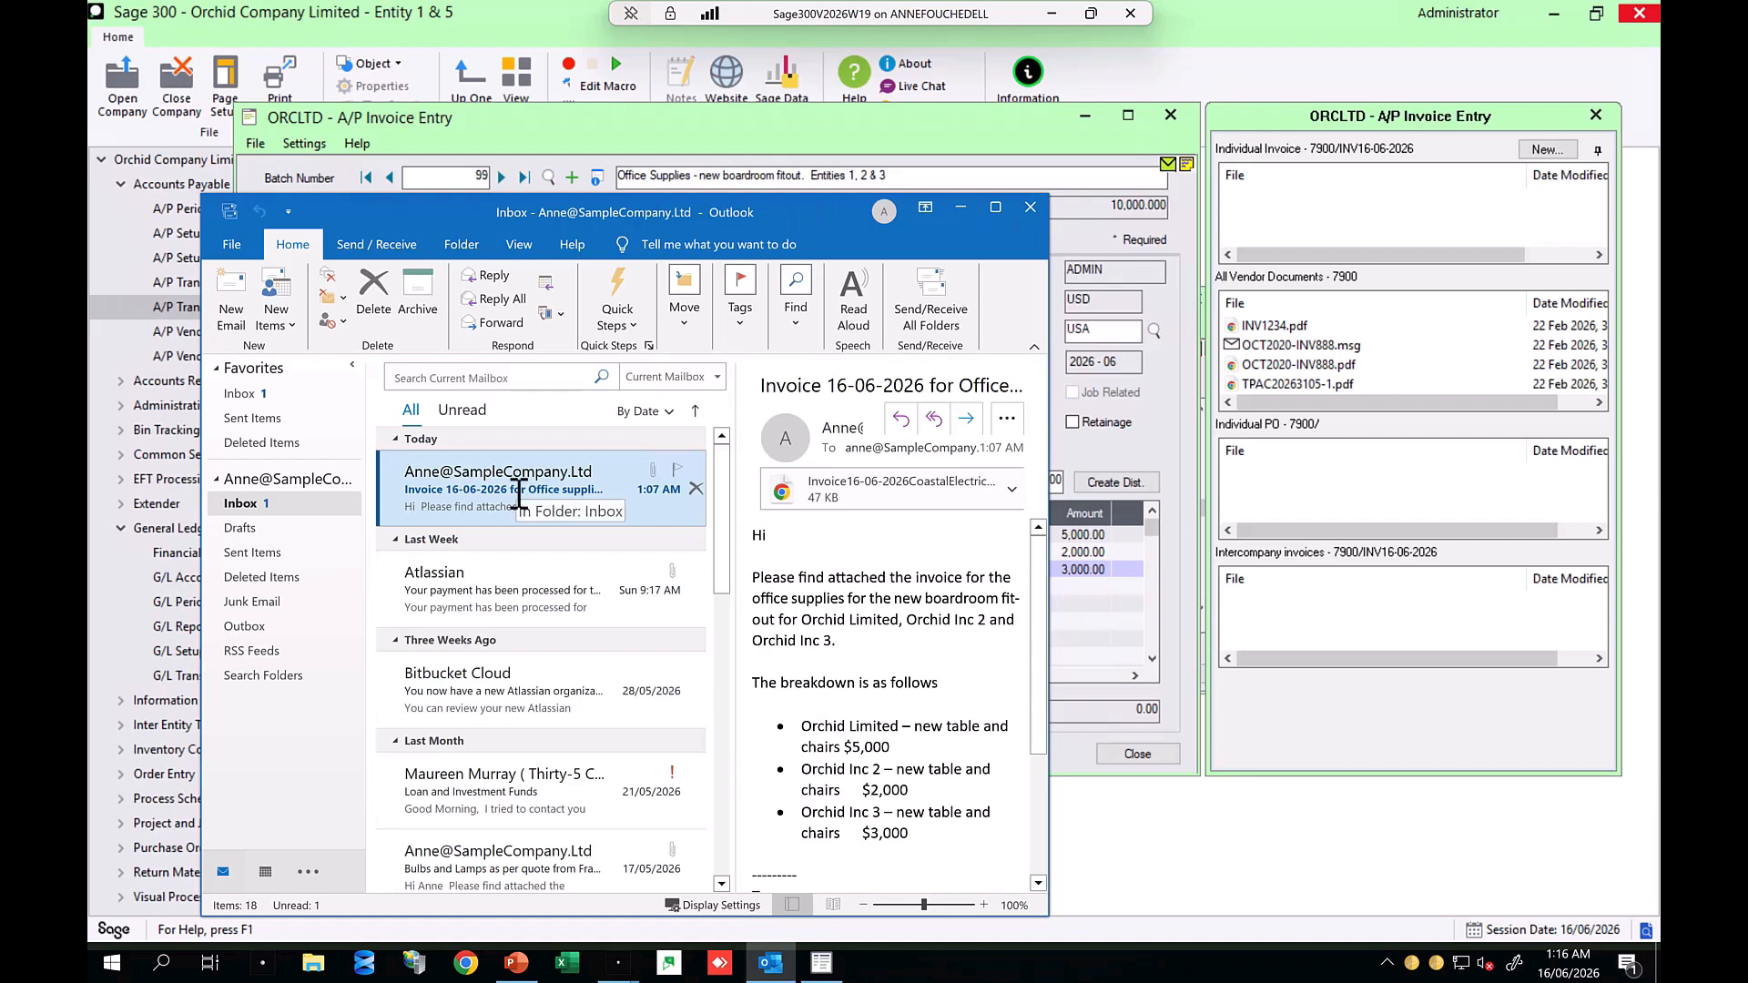
left_click_drag(518, 497, 1272, 636)
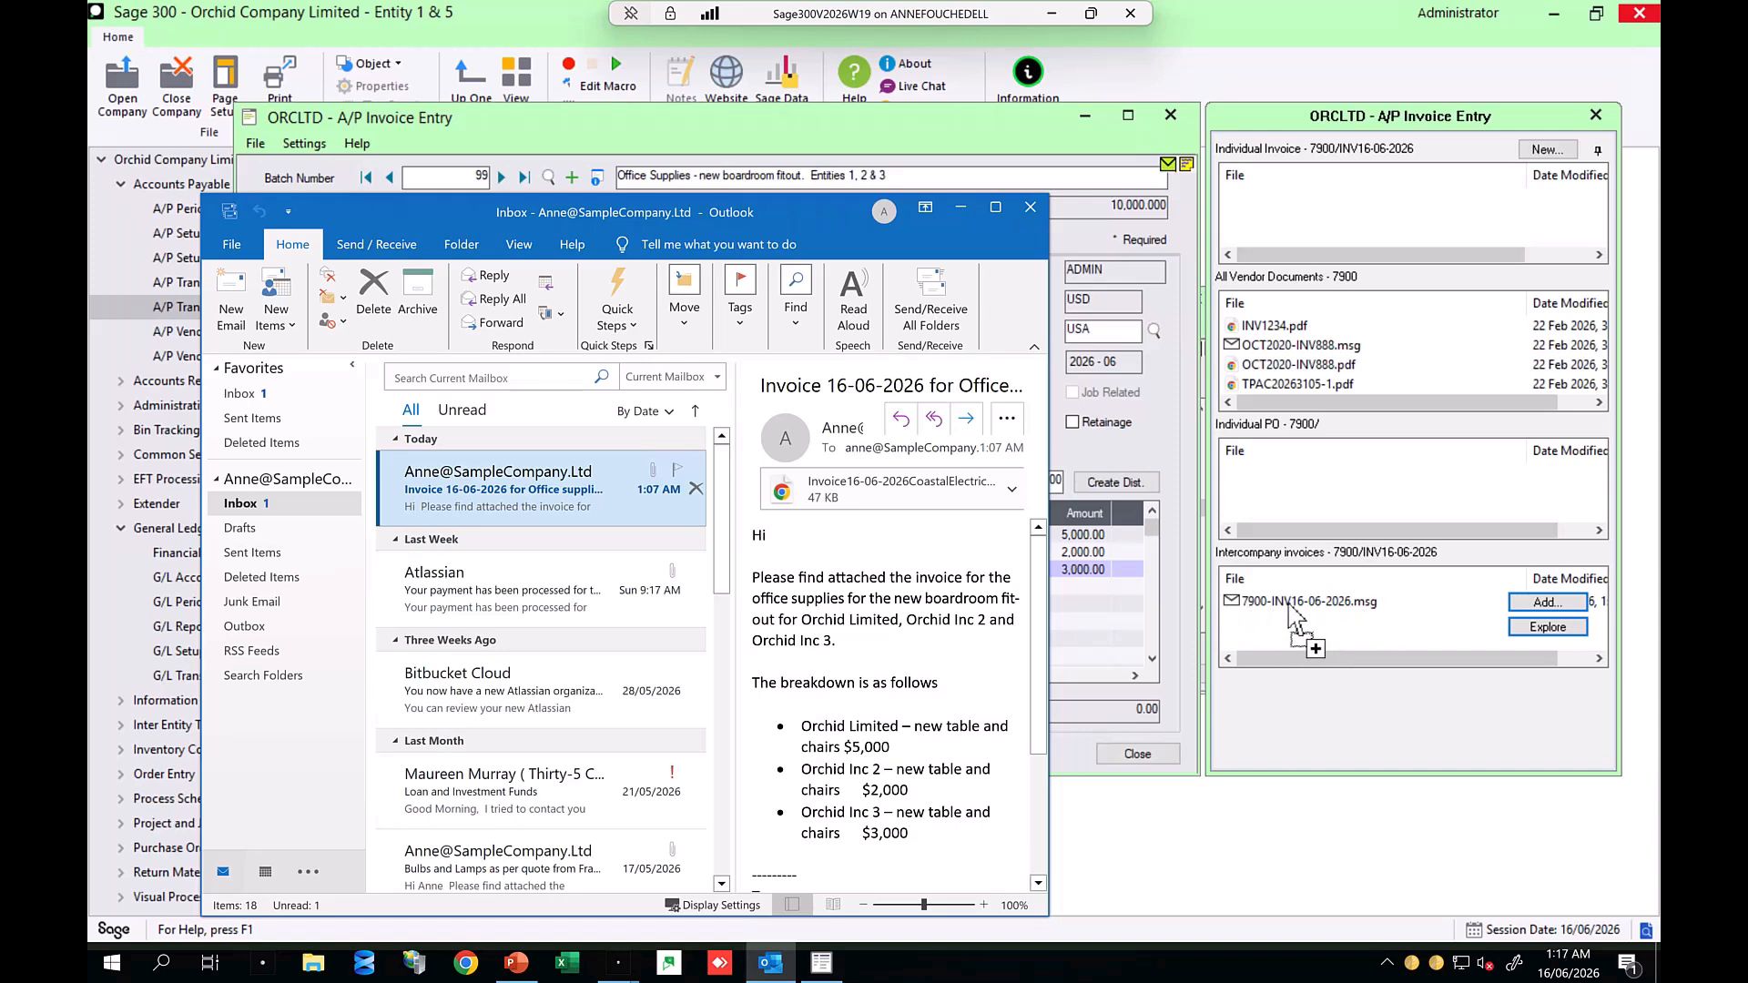
left_click_drag(1332, 619, 1330, 619)
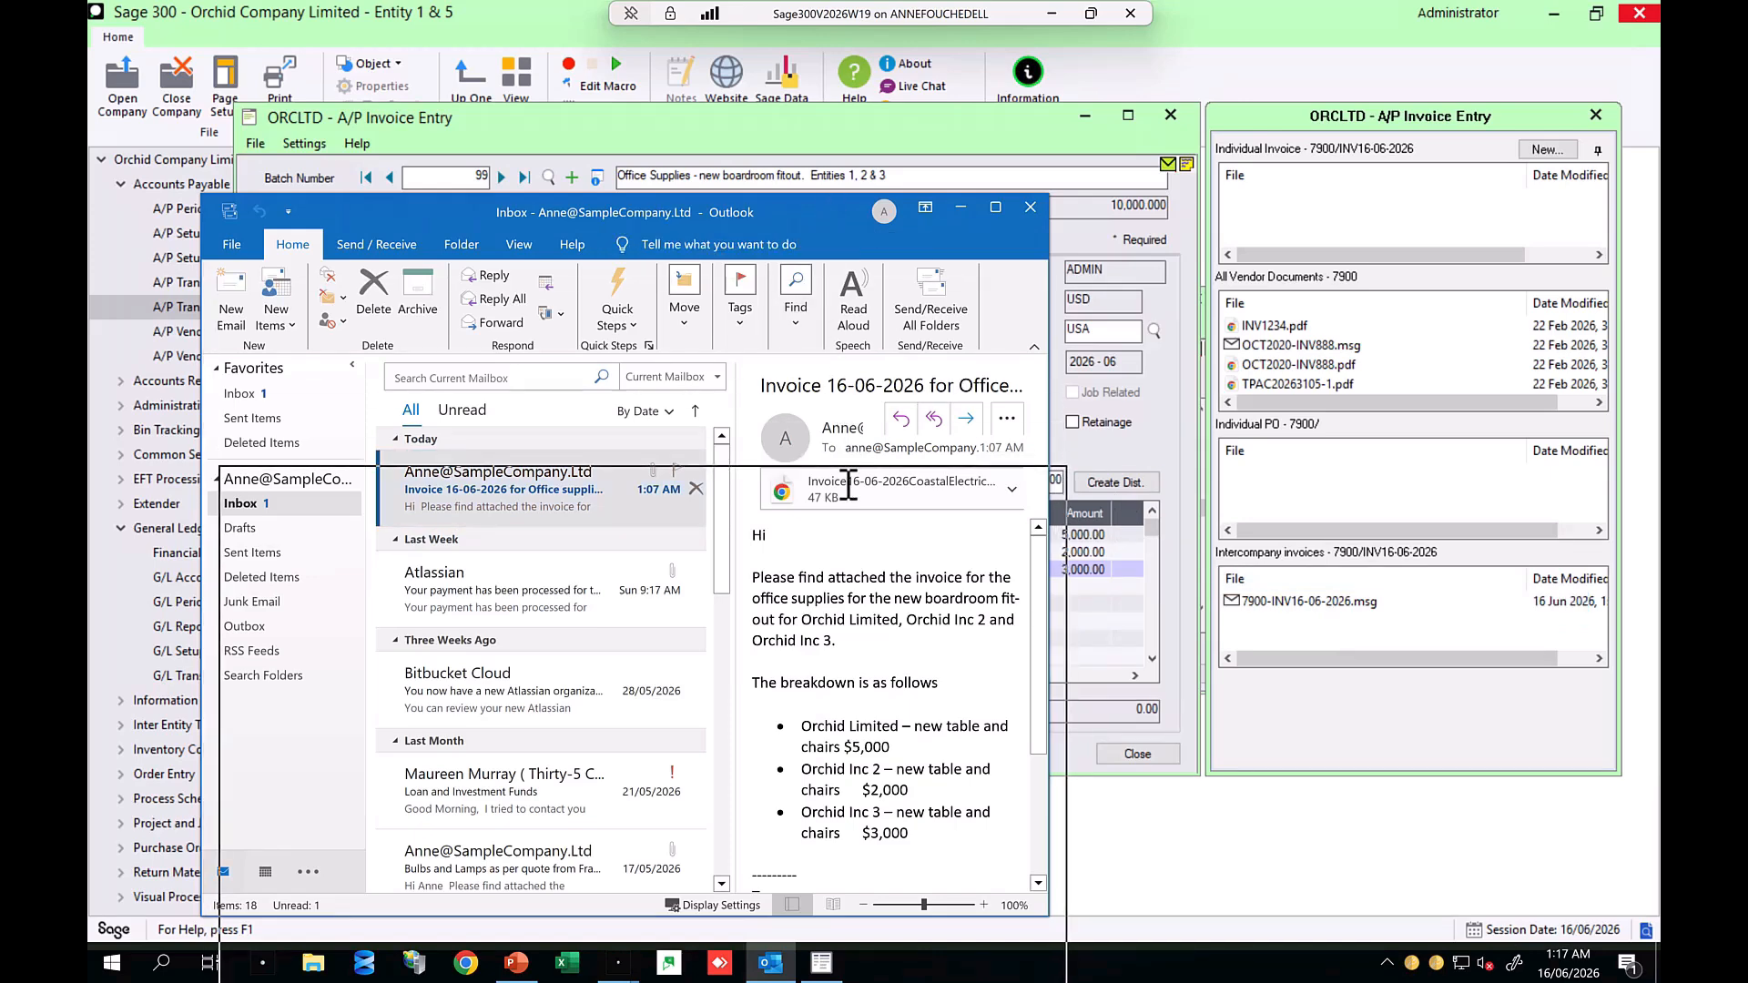
Step: Attach the email's Invoice16-06-2026CoastalElectric.pdf to the Intercompany invoices panel and minimize Outlook
left_click_drag(829, 212, 825, 164)
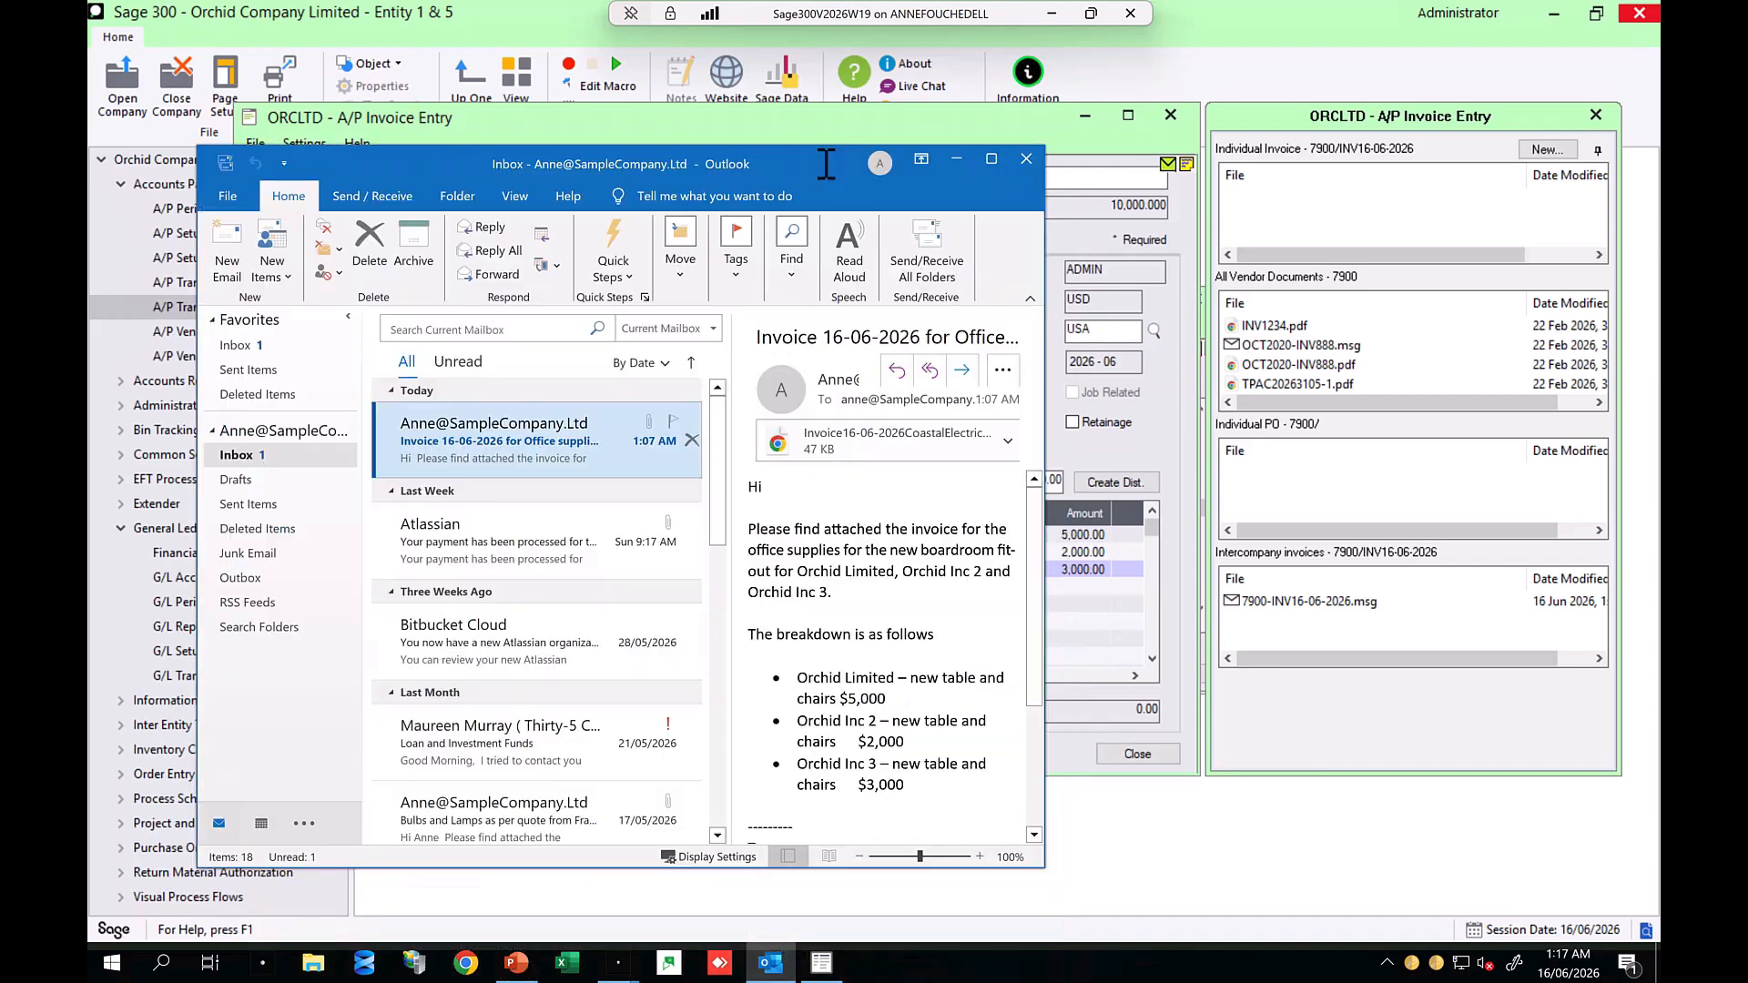
left_click_drag(853, 443, 1272, 649)
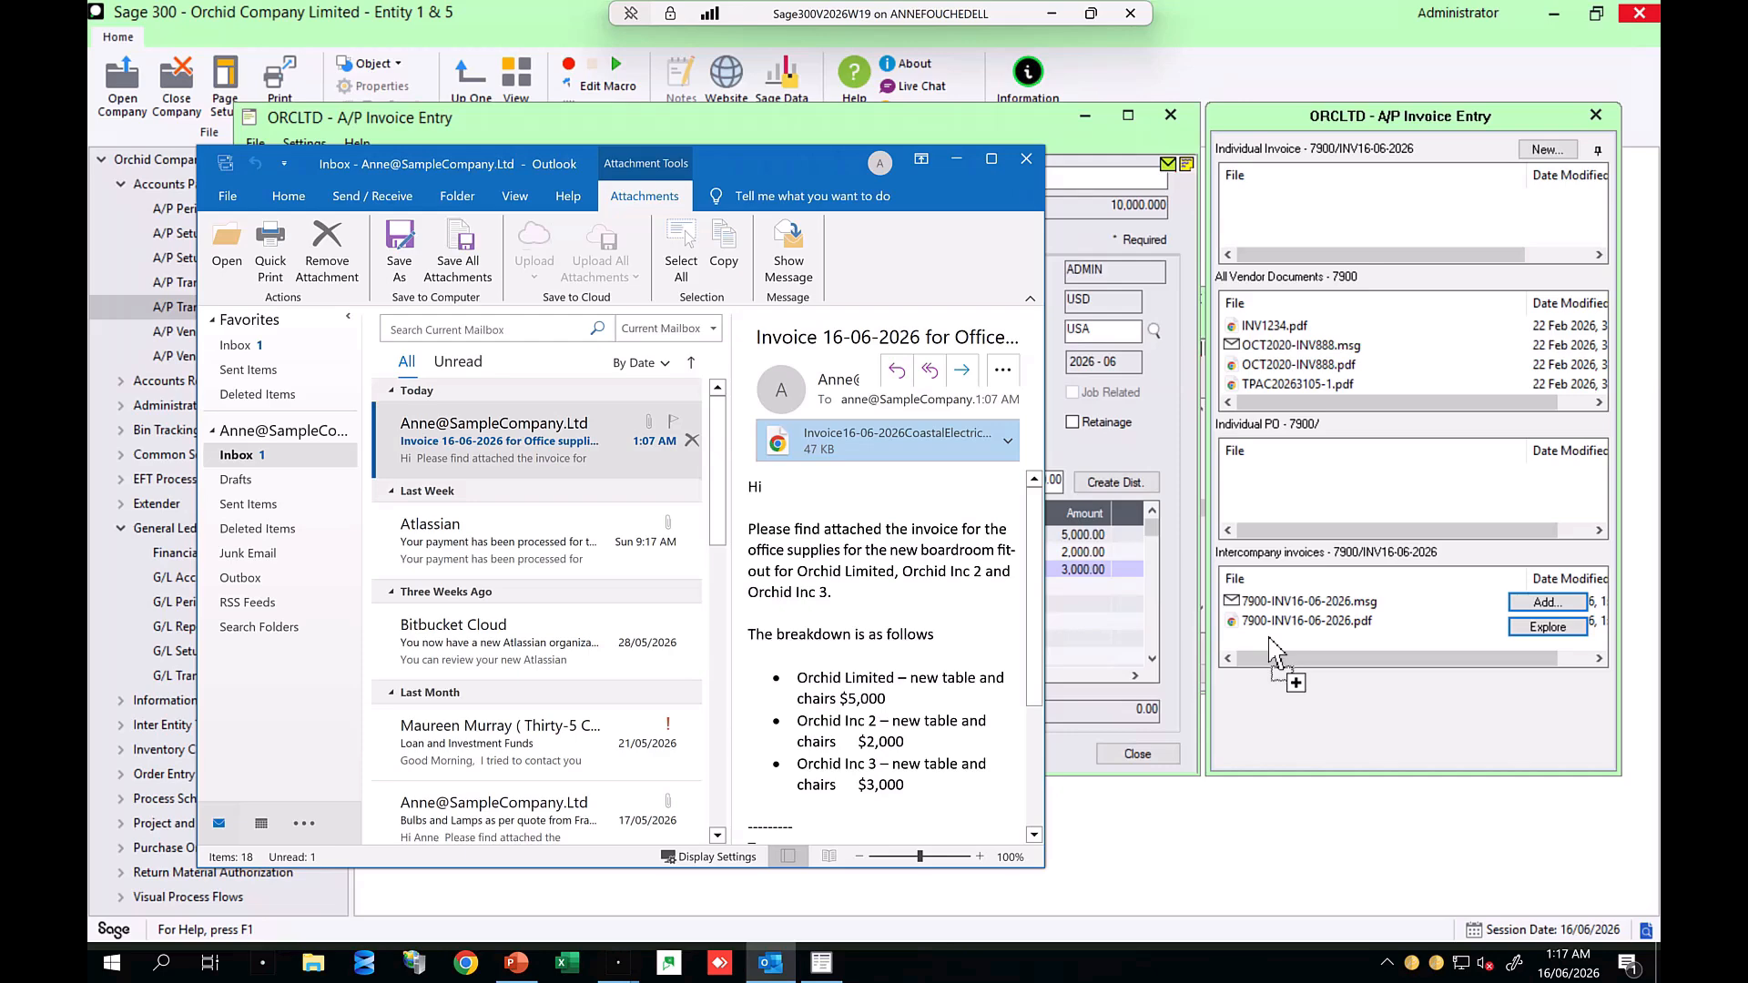
left_click_drag(1272, 651, 1270, 648)
left_click(956, 159)
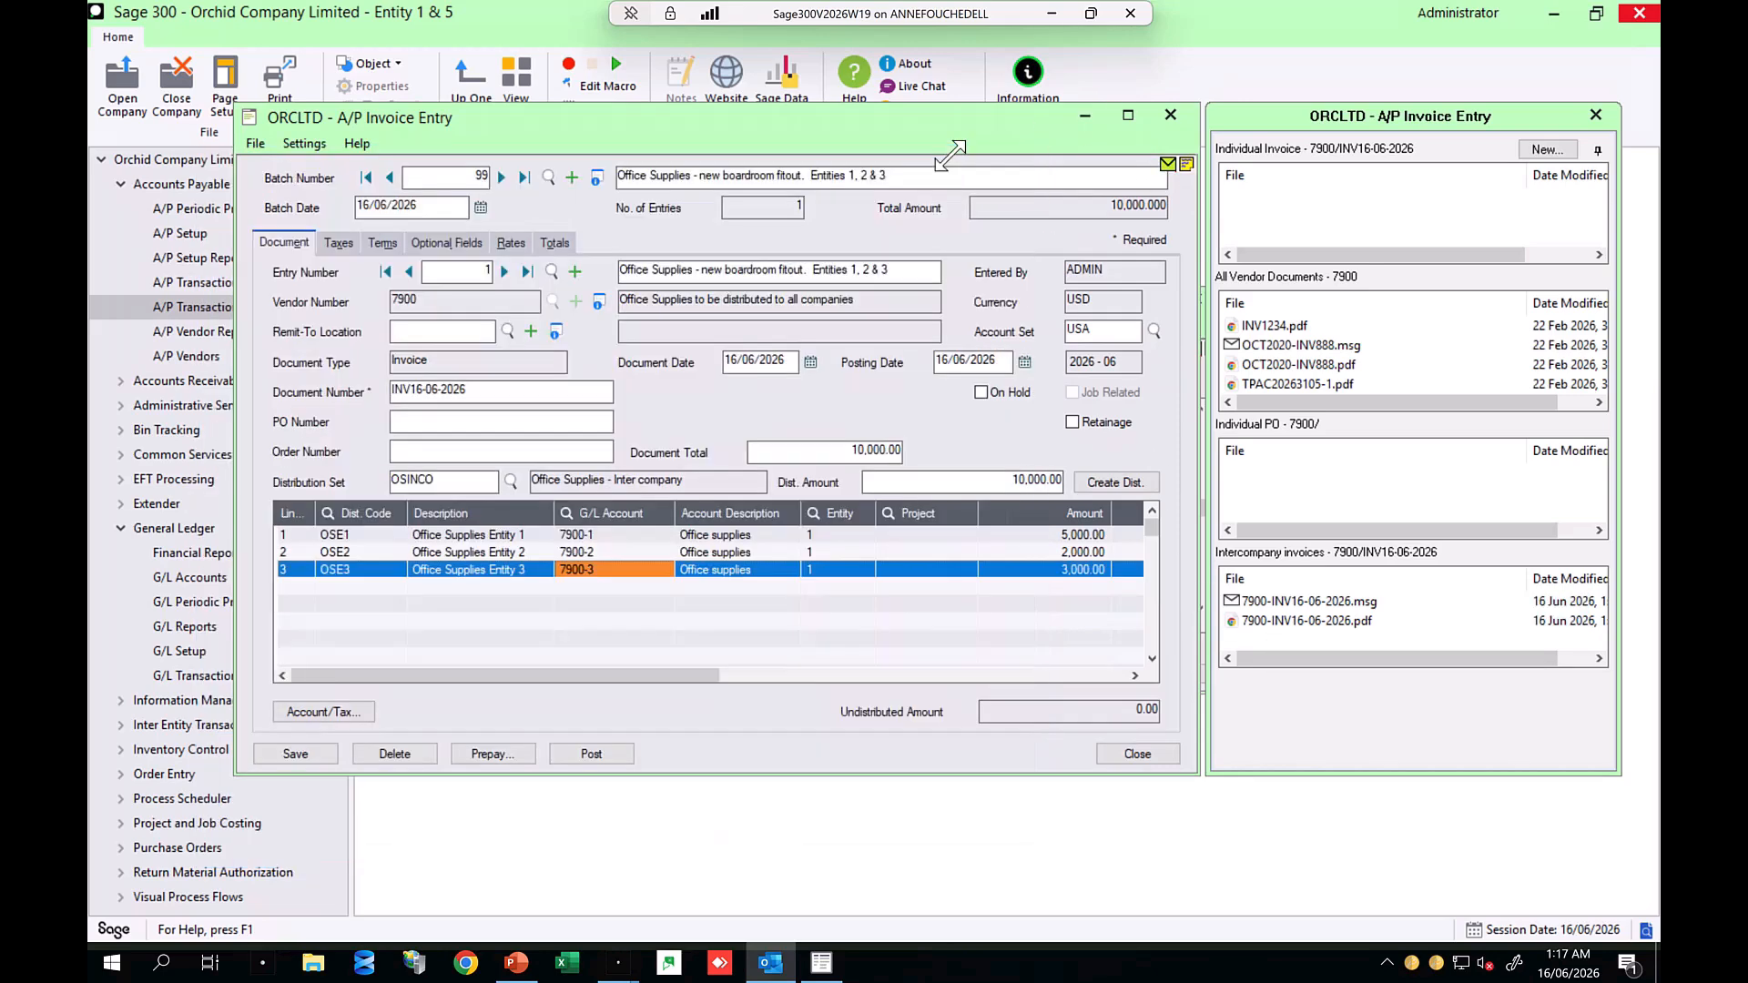
Step: Post A/P invoice batch 99, confirming the posting and closing the completion messages
left_click(592, 754)
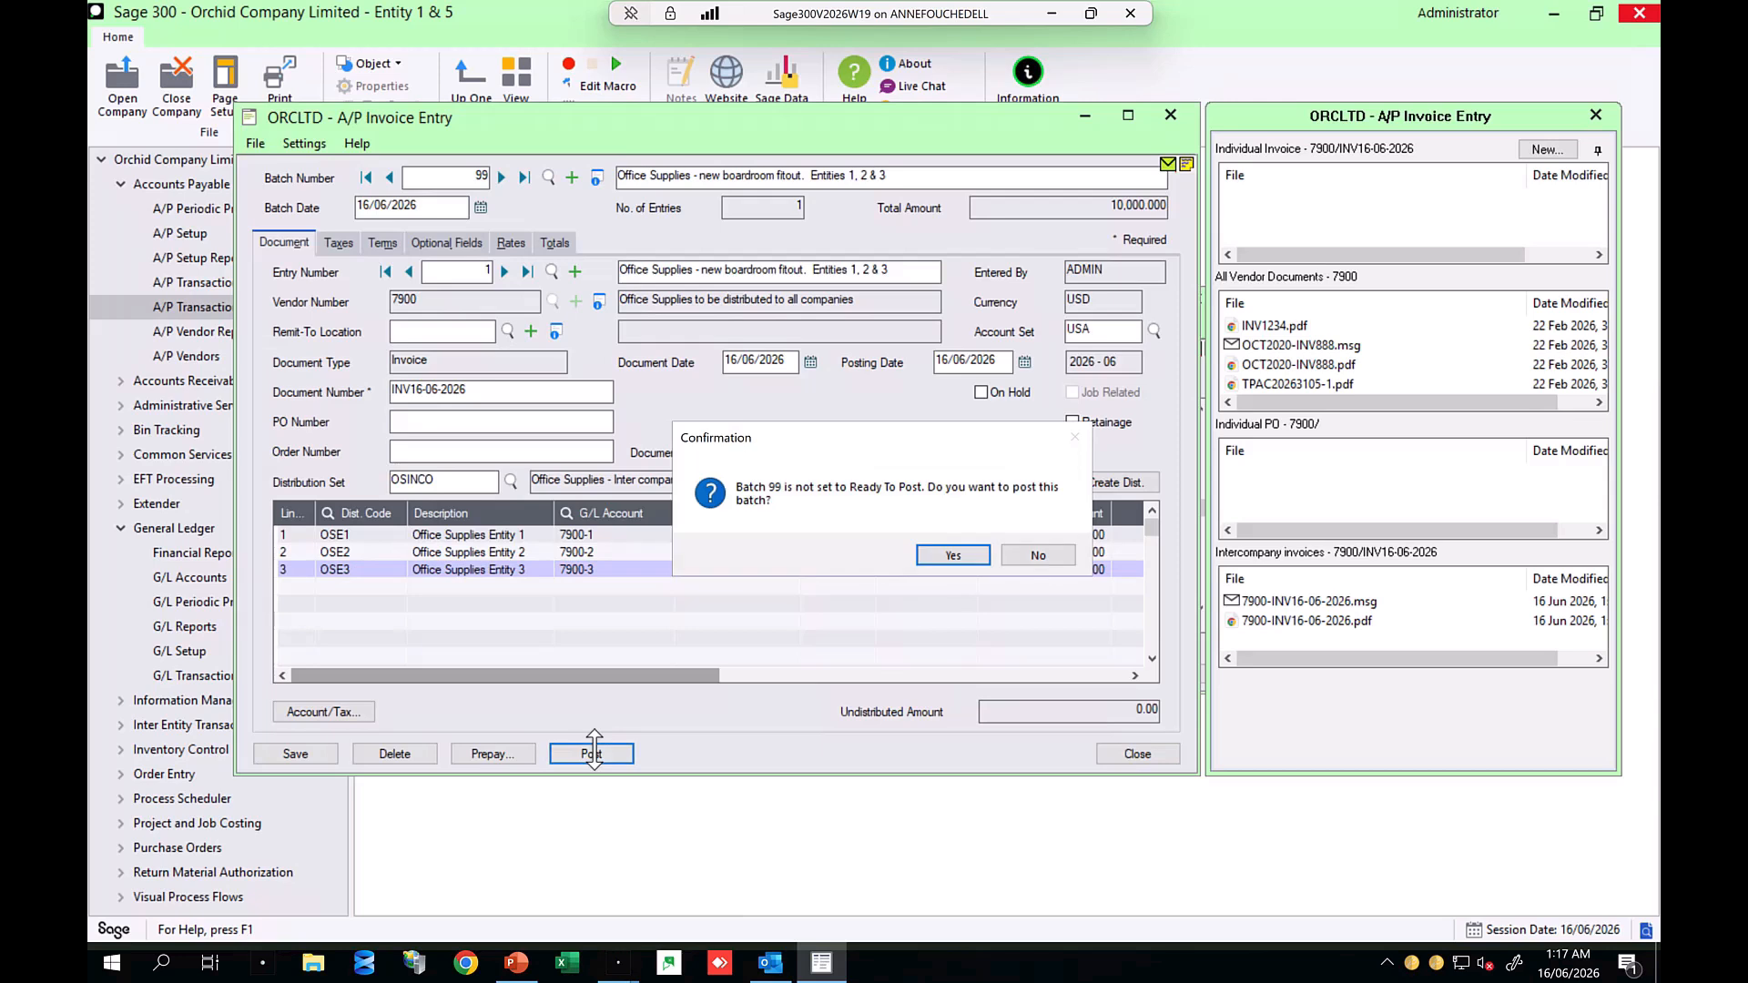
left_click(954, 556)
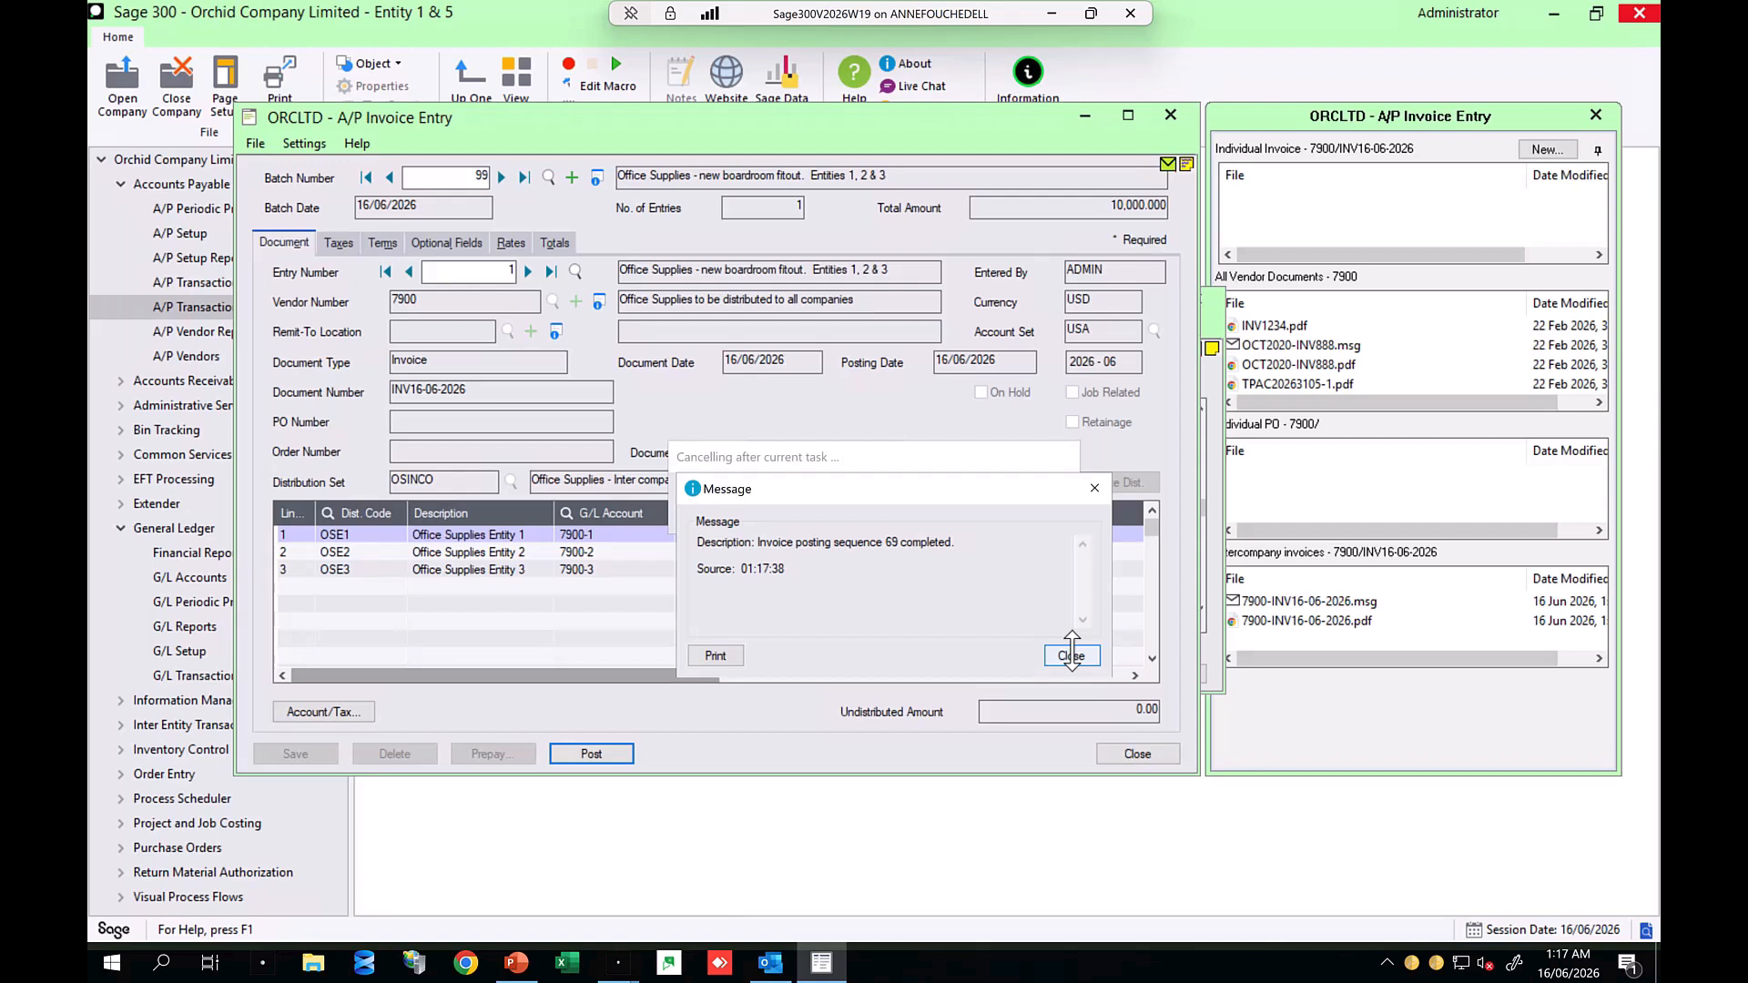
left_click(1072, 654)
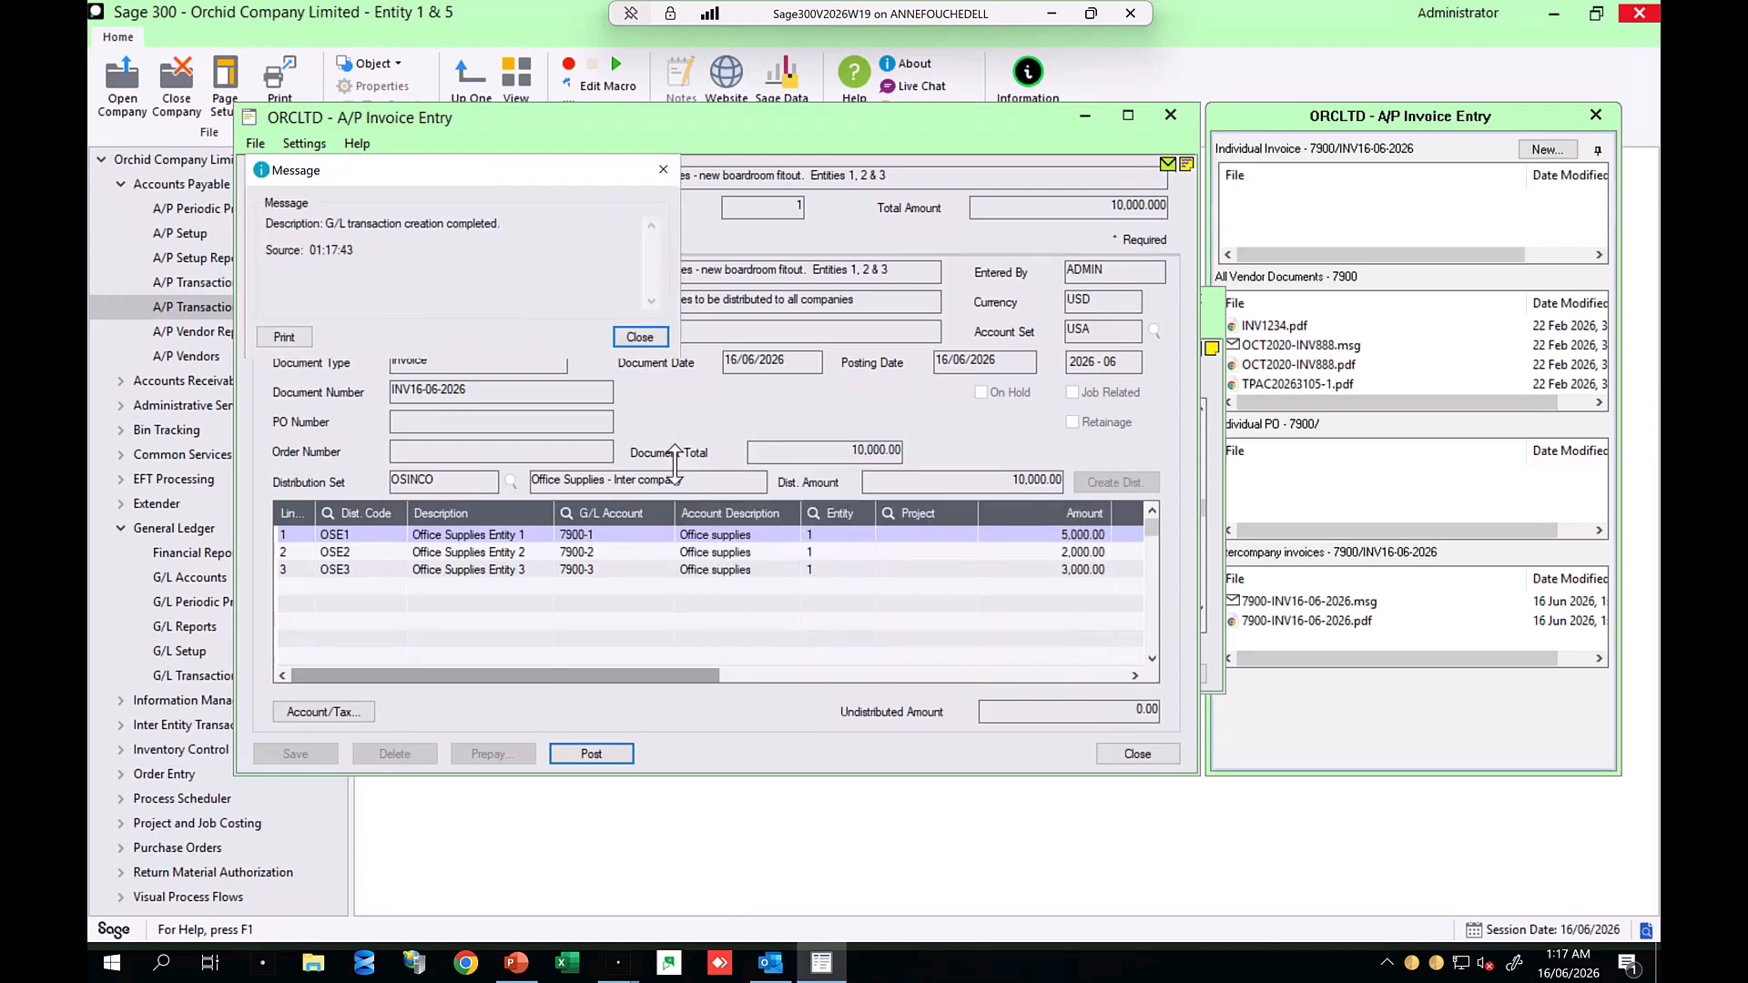
left_click(640, 336)
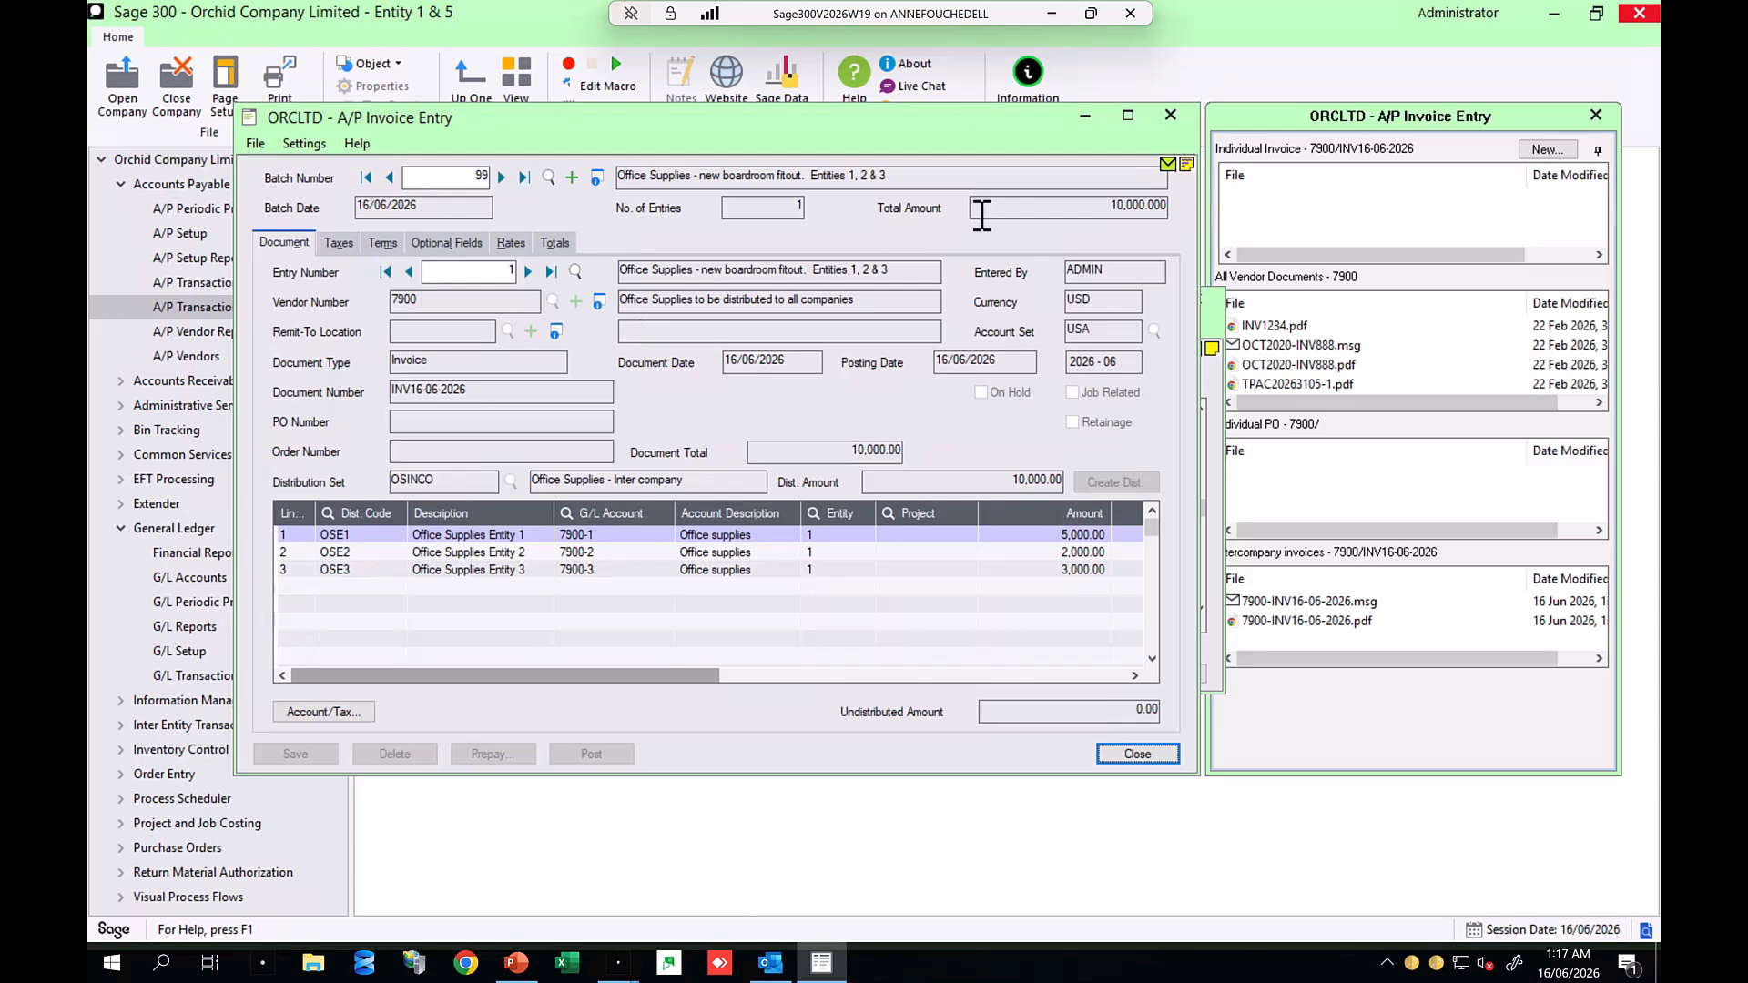
Step: Close the invoice windows and open G/L batch 000312 in Journal Entry from the G/L Batch List
left_click(1171, 115)
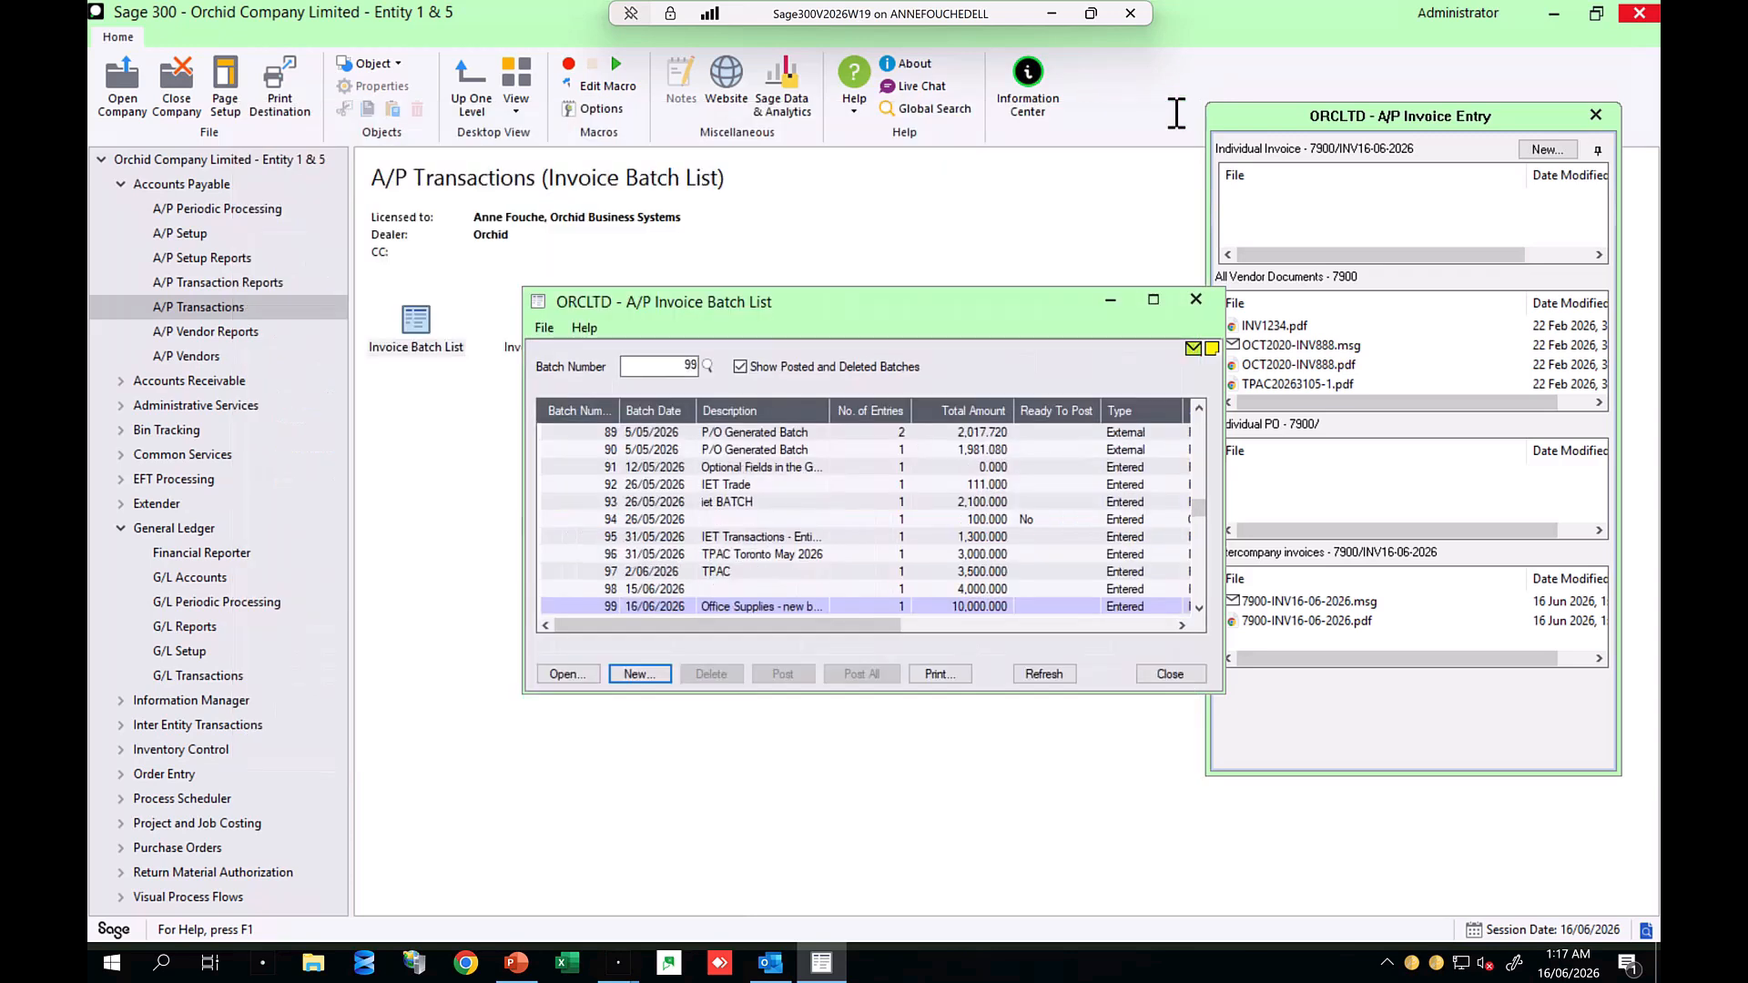
left_click(1195, 300)
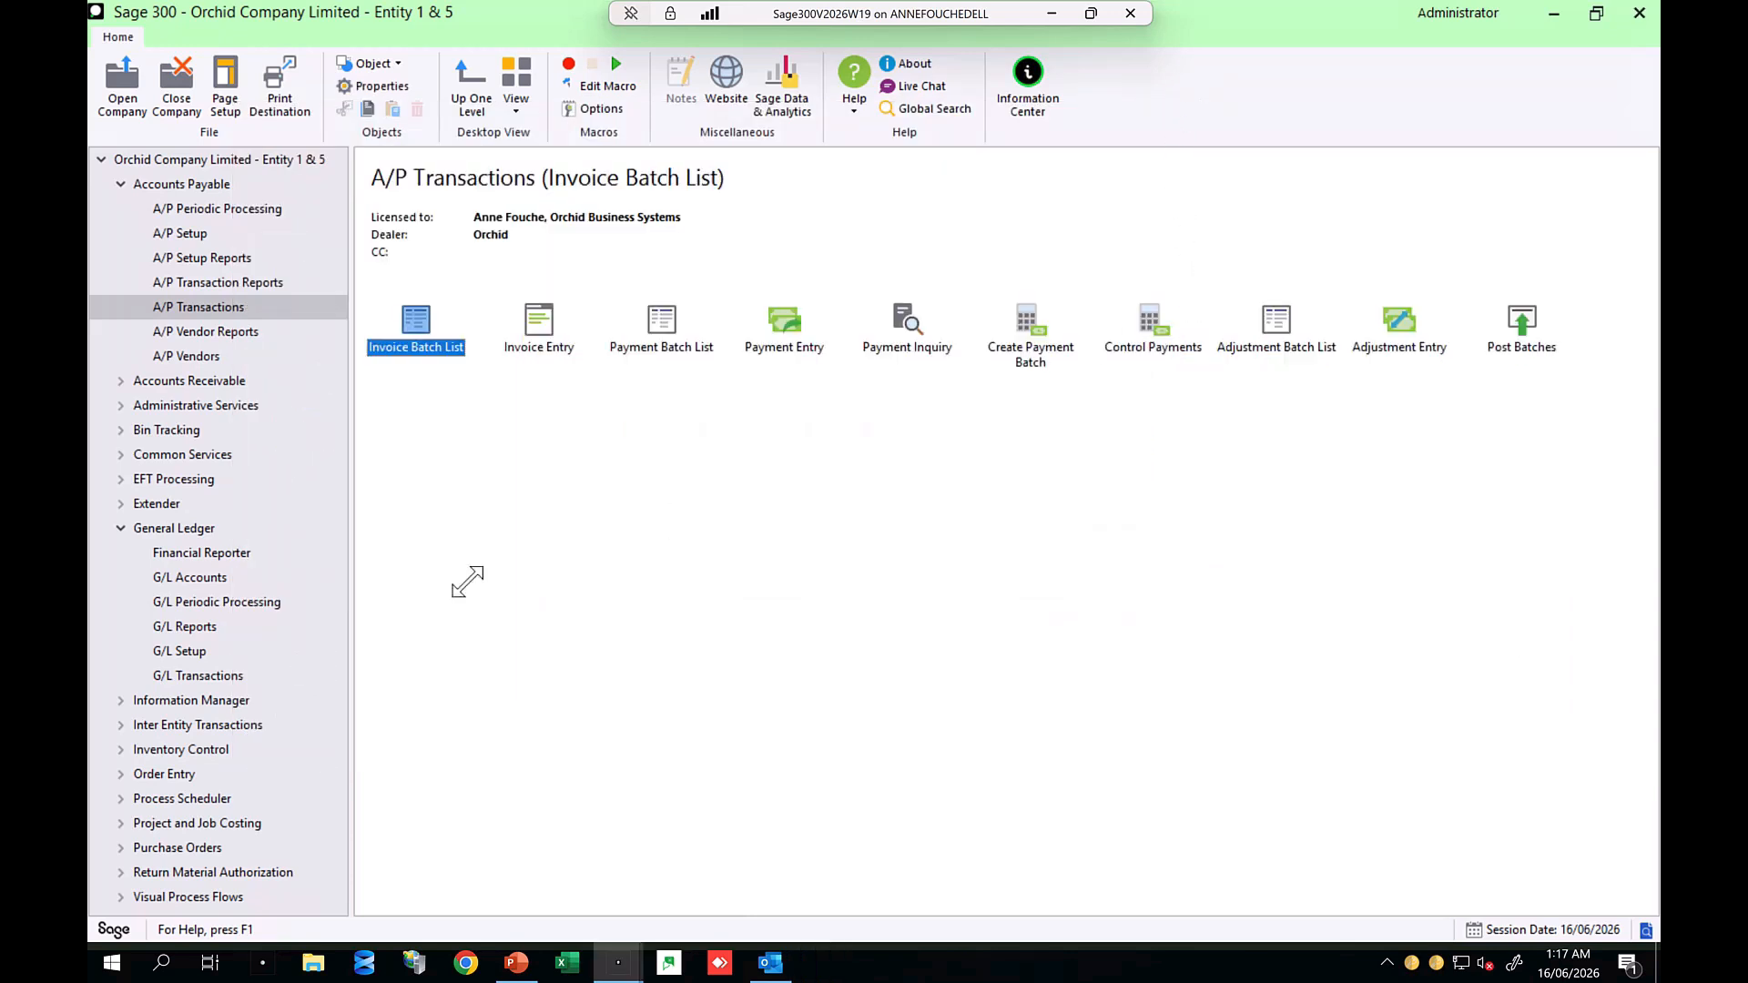
left_click(202, 675)
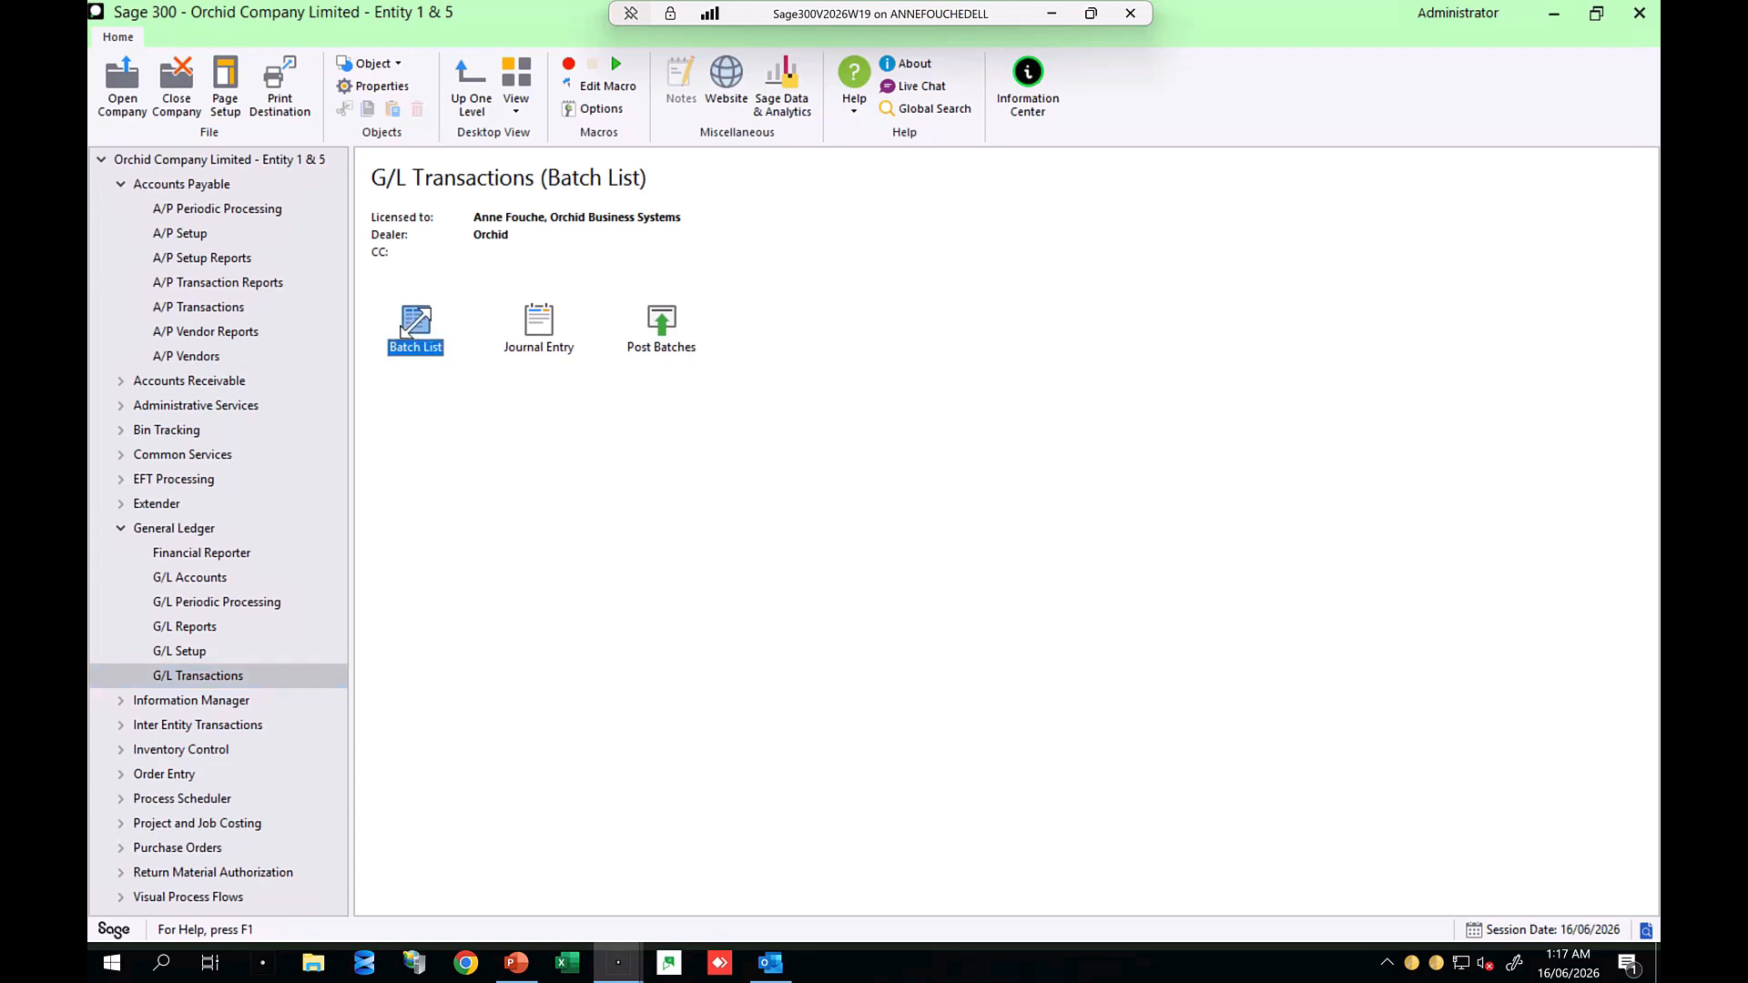
double_click(405, 329)
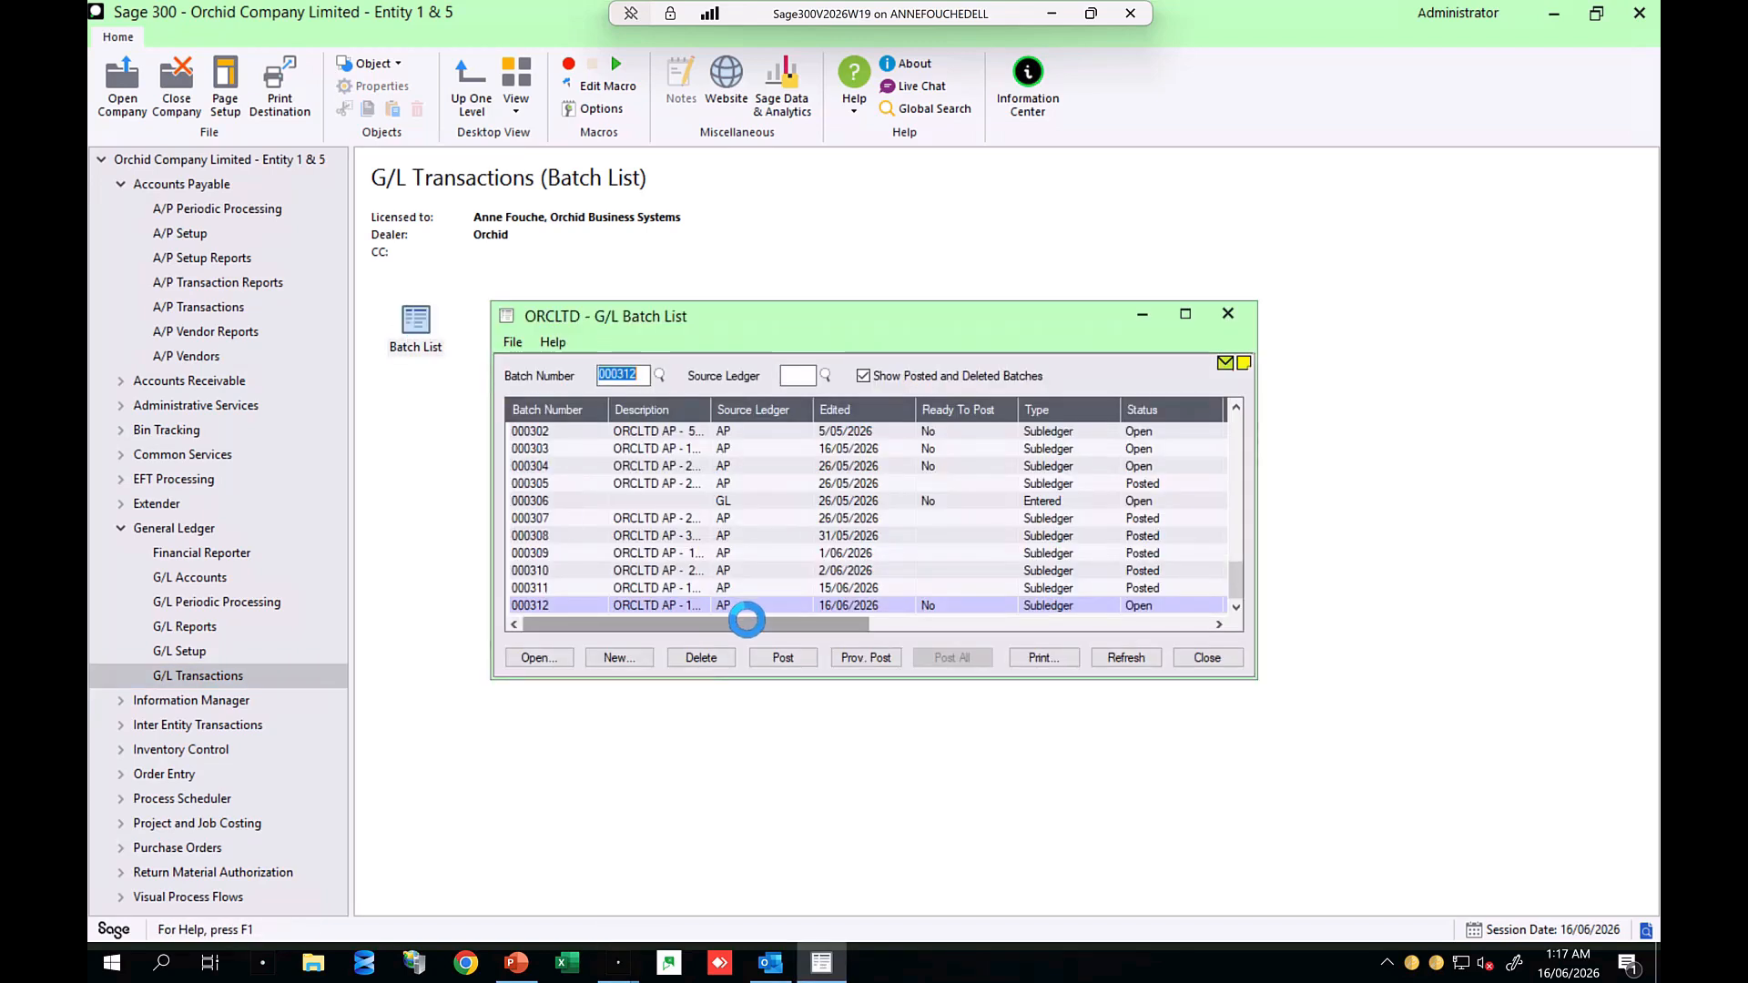
left_click(741, 605)
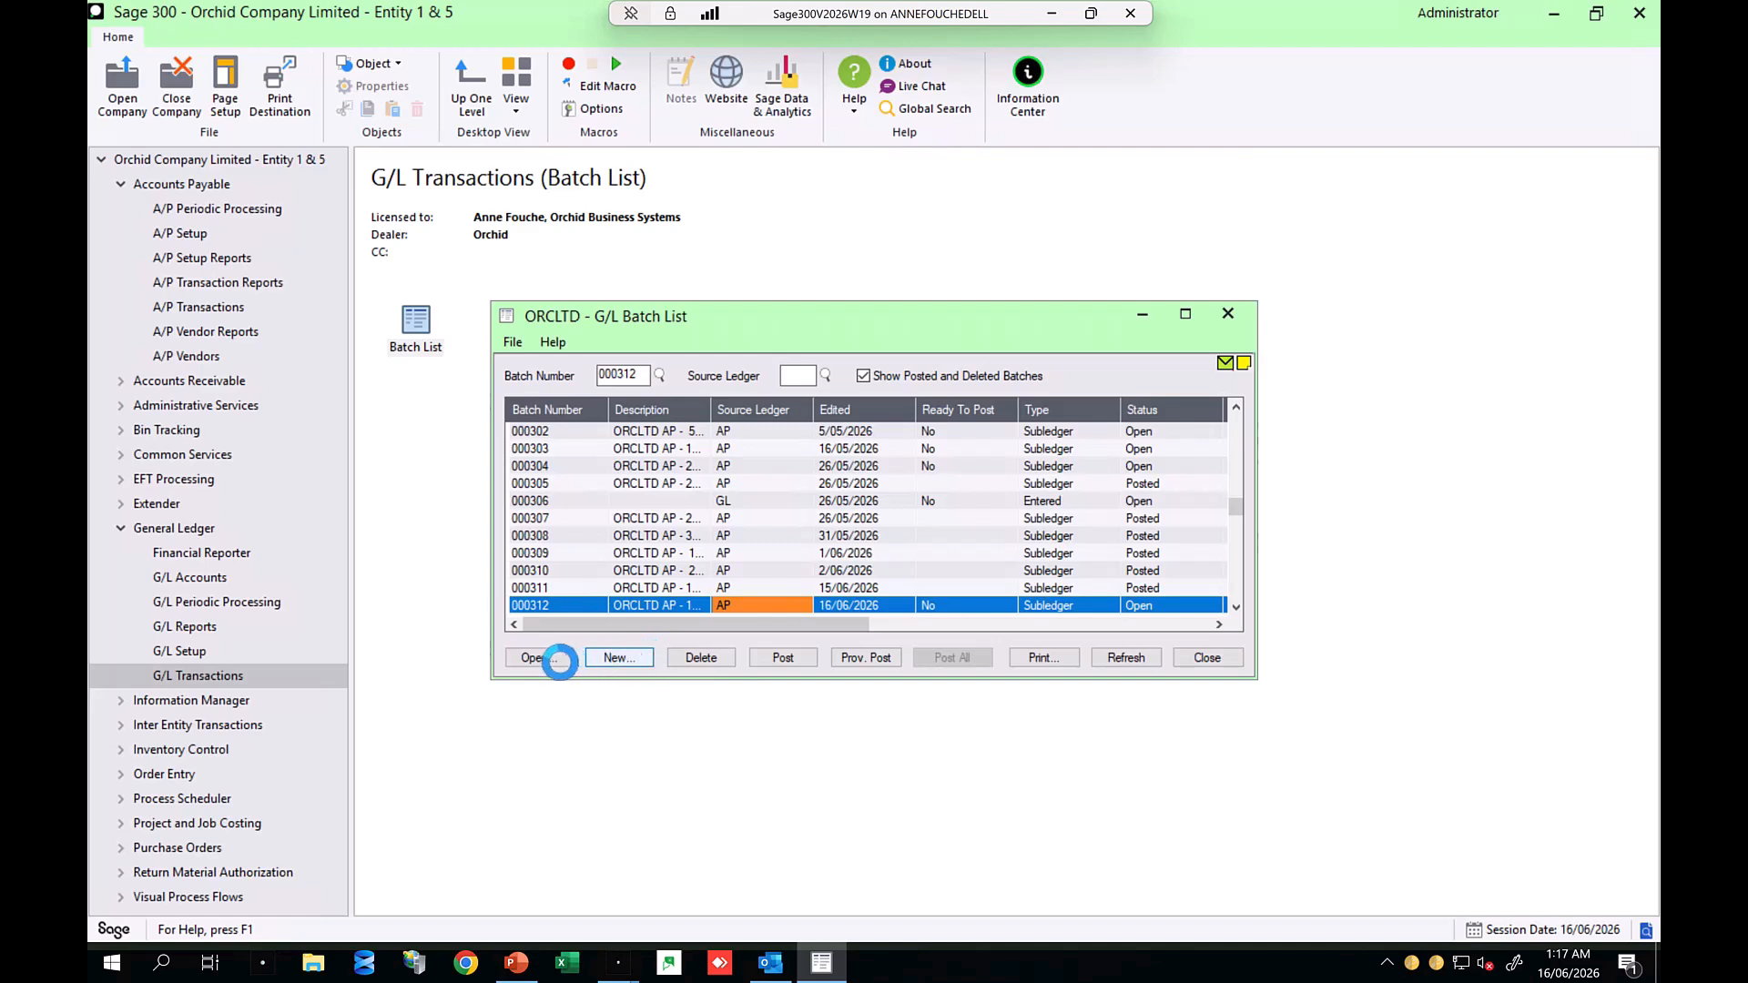
left_click(546, 658)
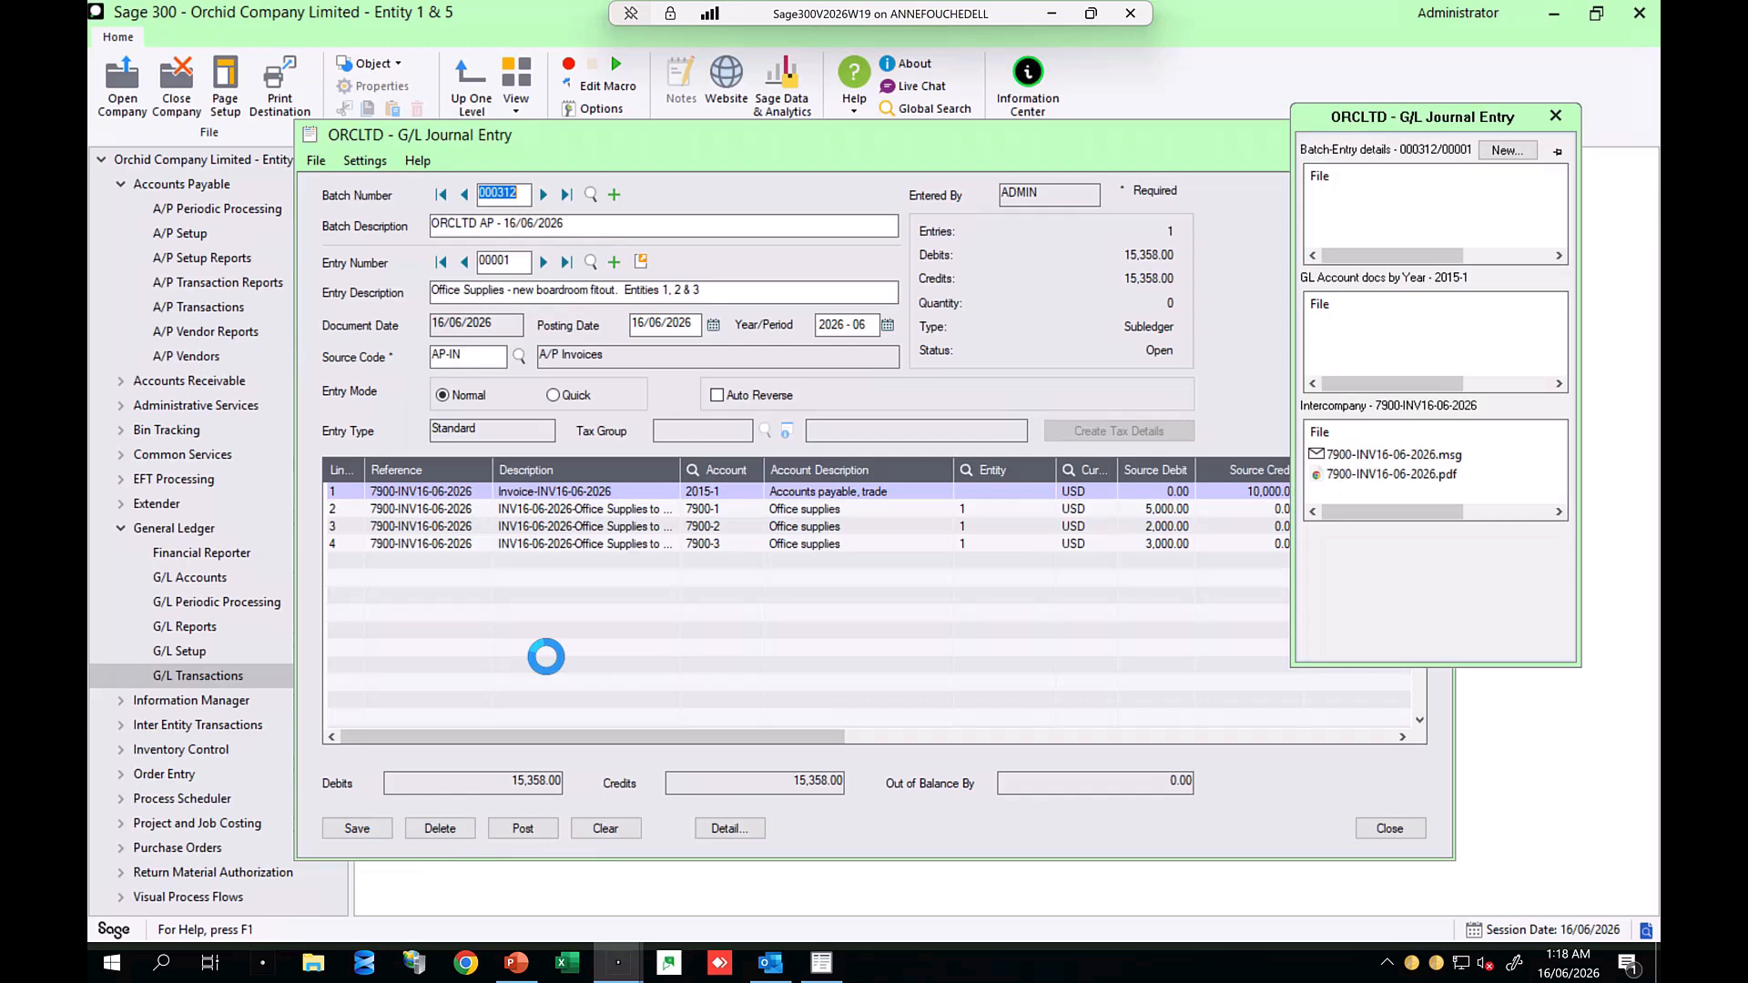
Step: Arrange the journal entry windows and post G/L batch 000312, confirming the posting
left_click_drag(910, 146, 769, 133)
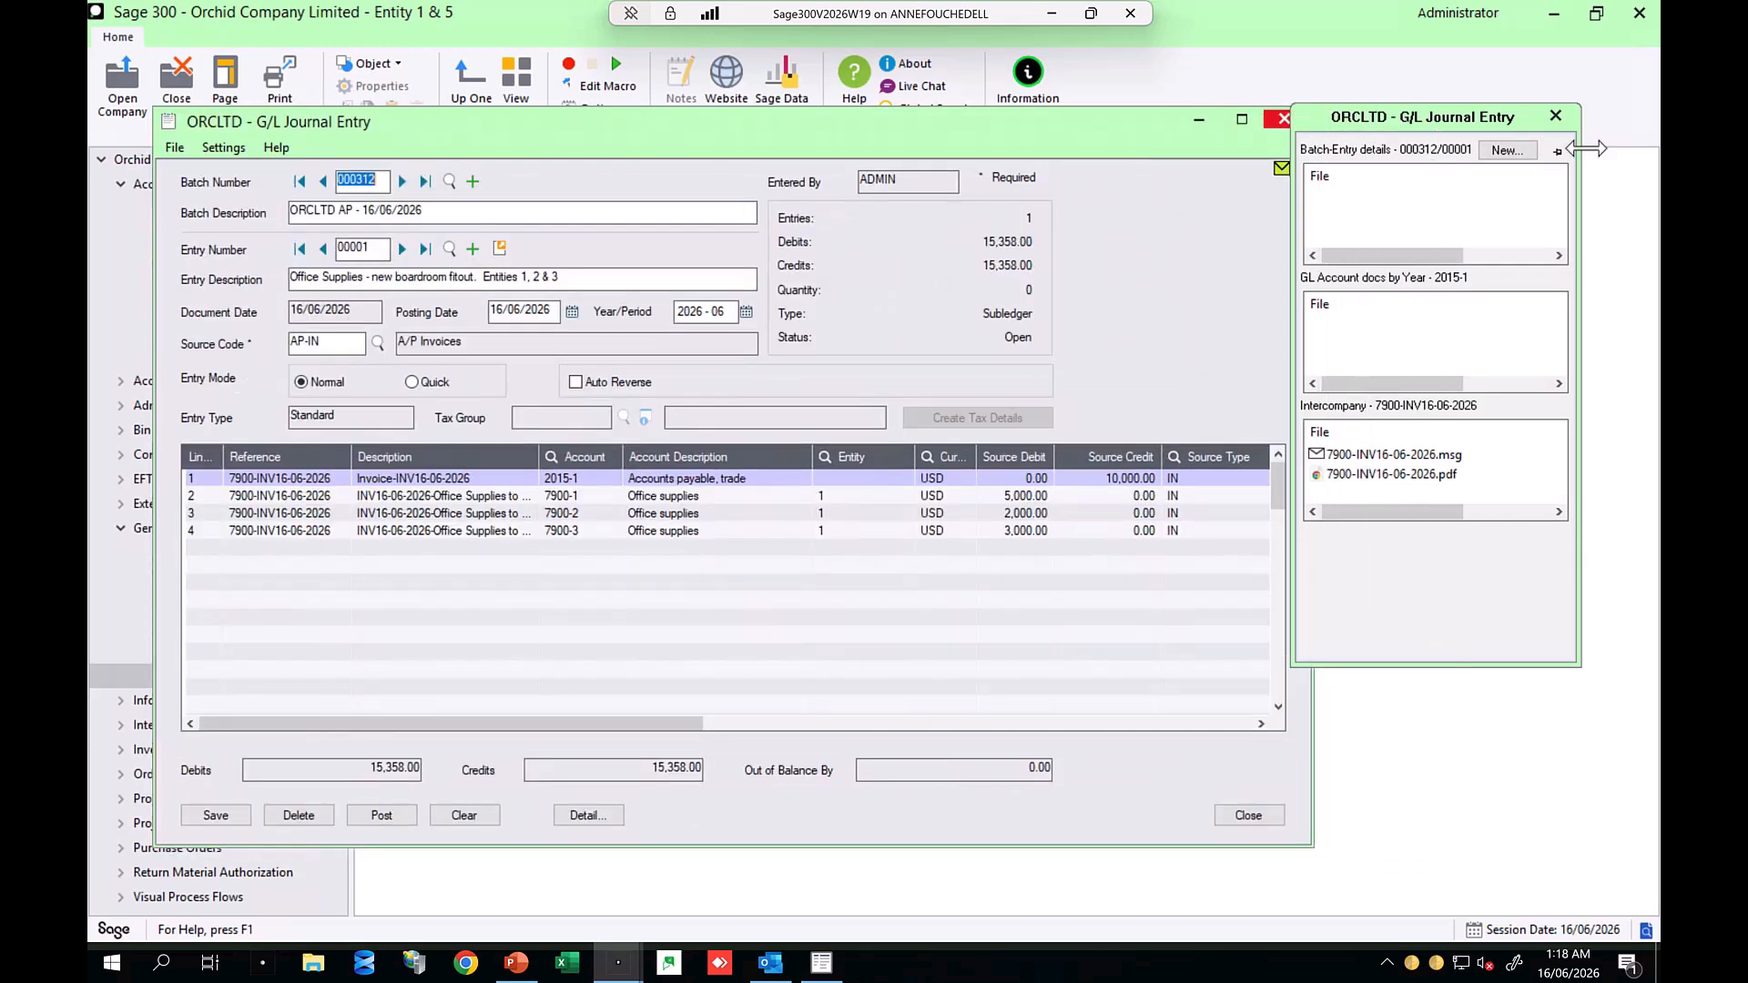
left_click_drag(1521, 120, 1584, 128)
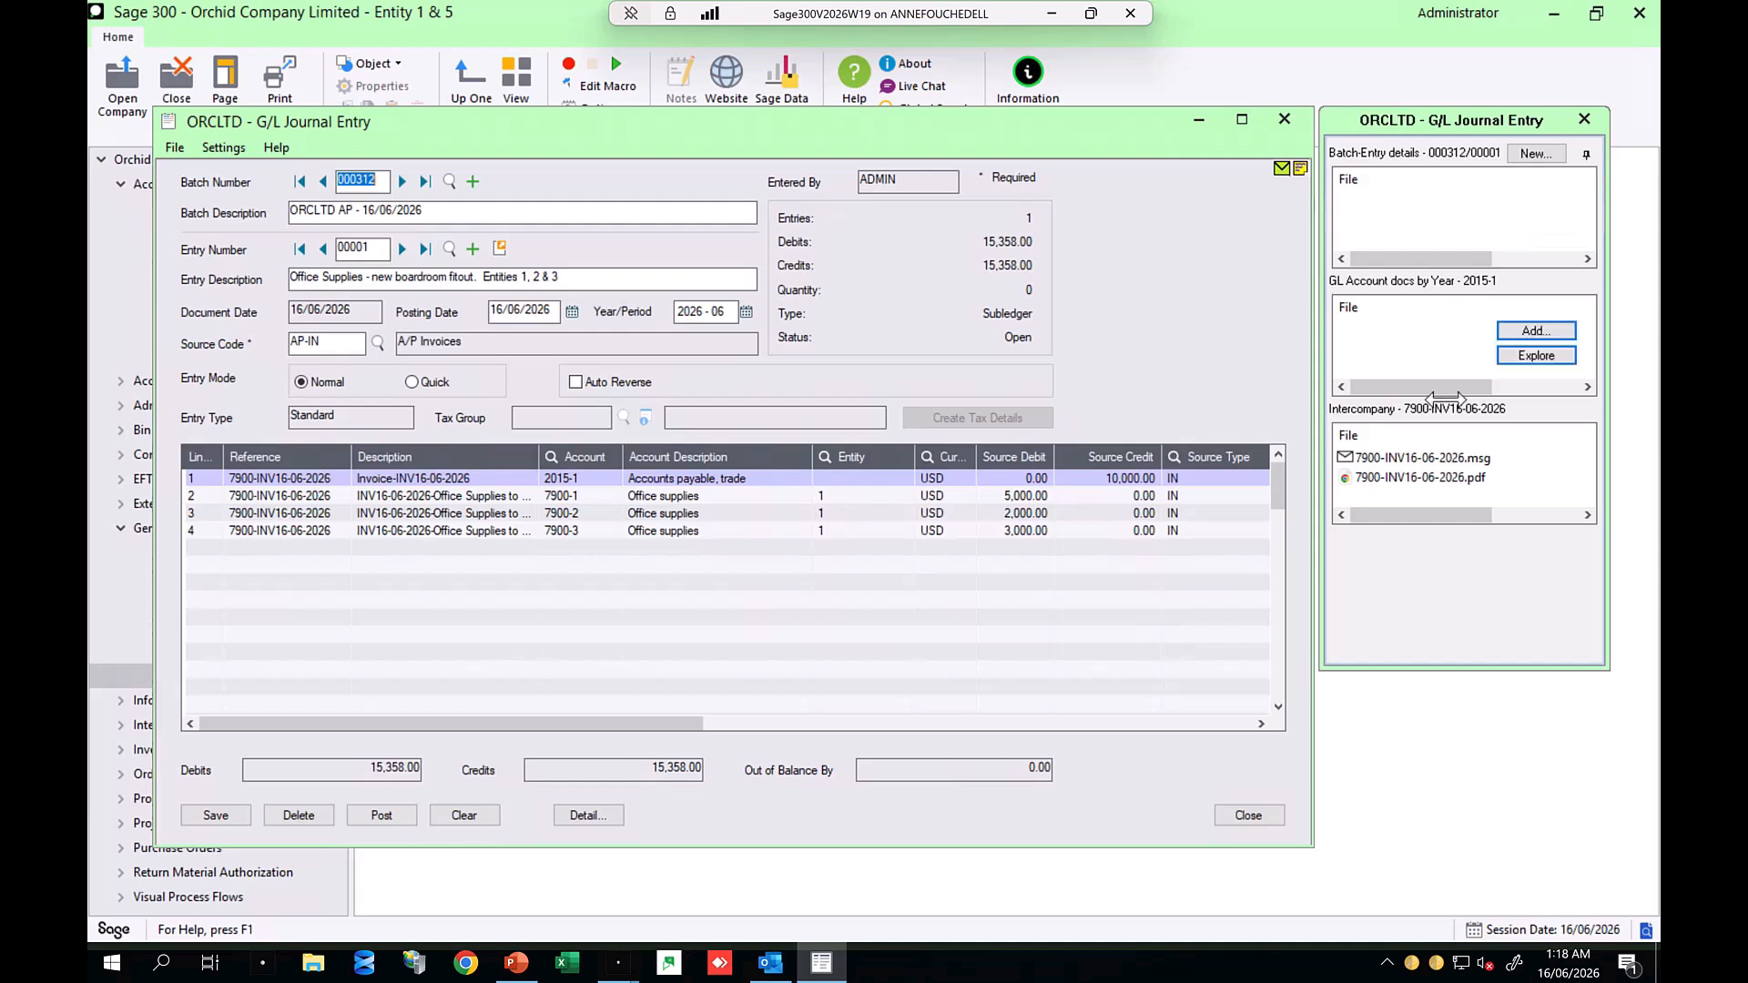
mouse_move(1415, 459)
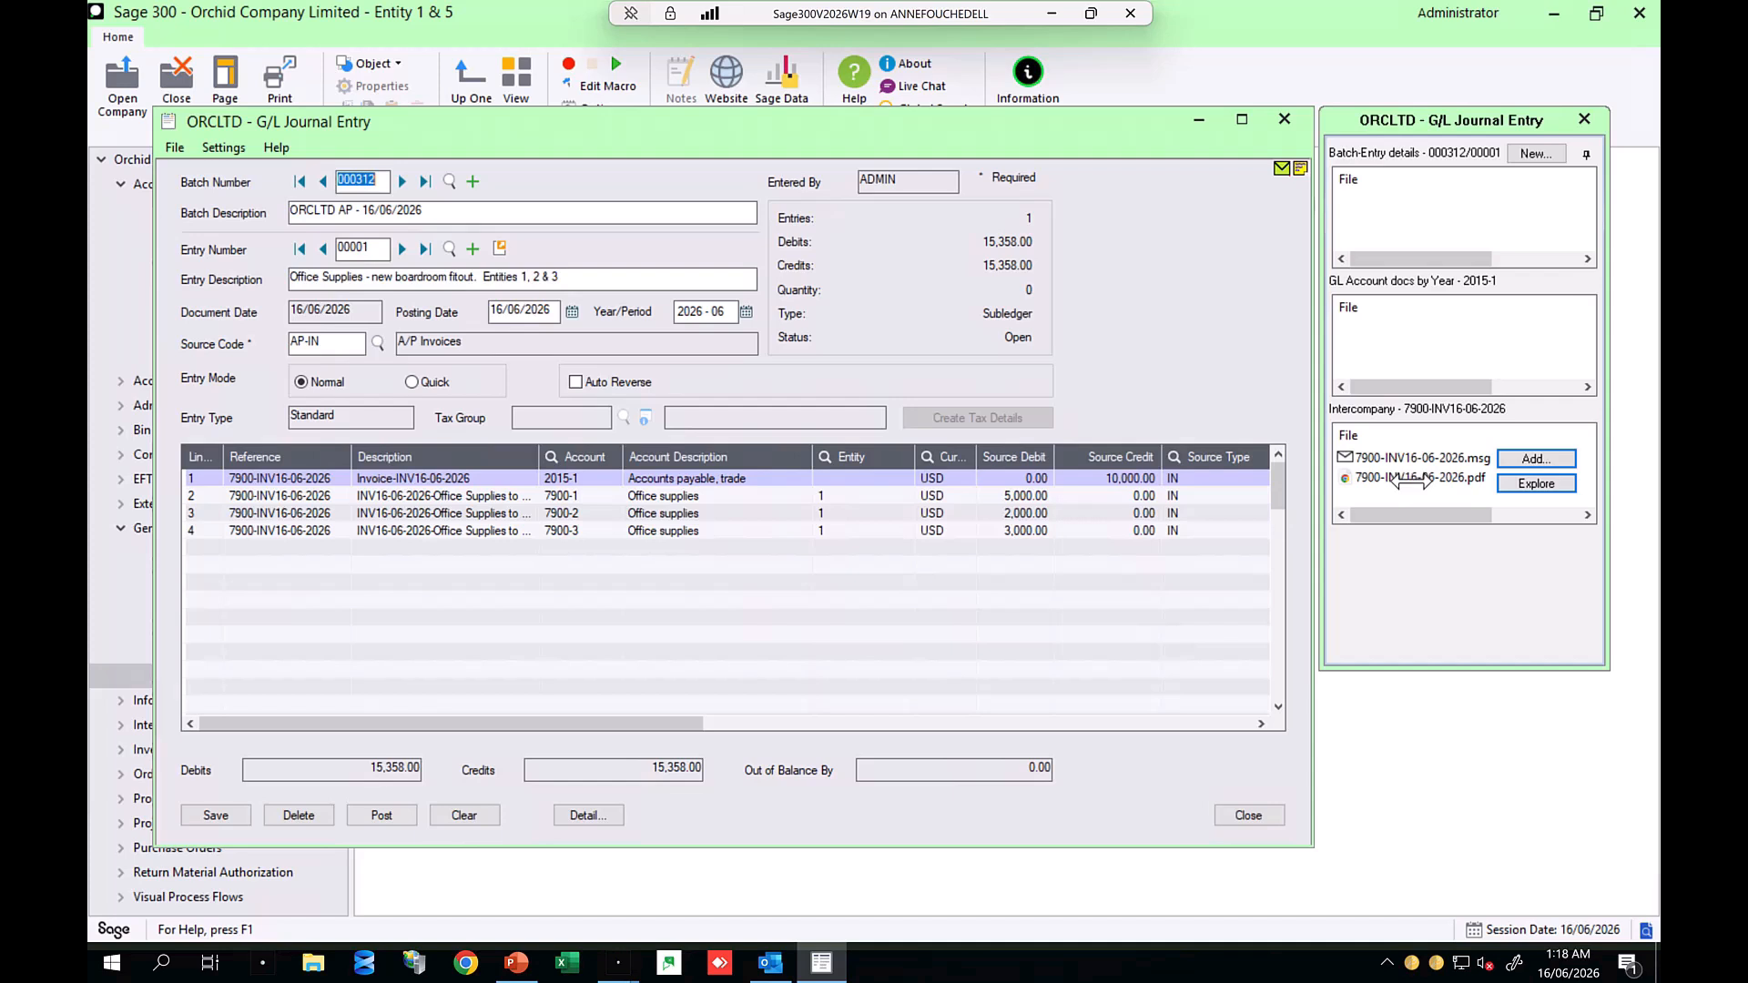
left_click(488, 477)
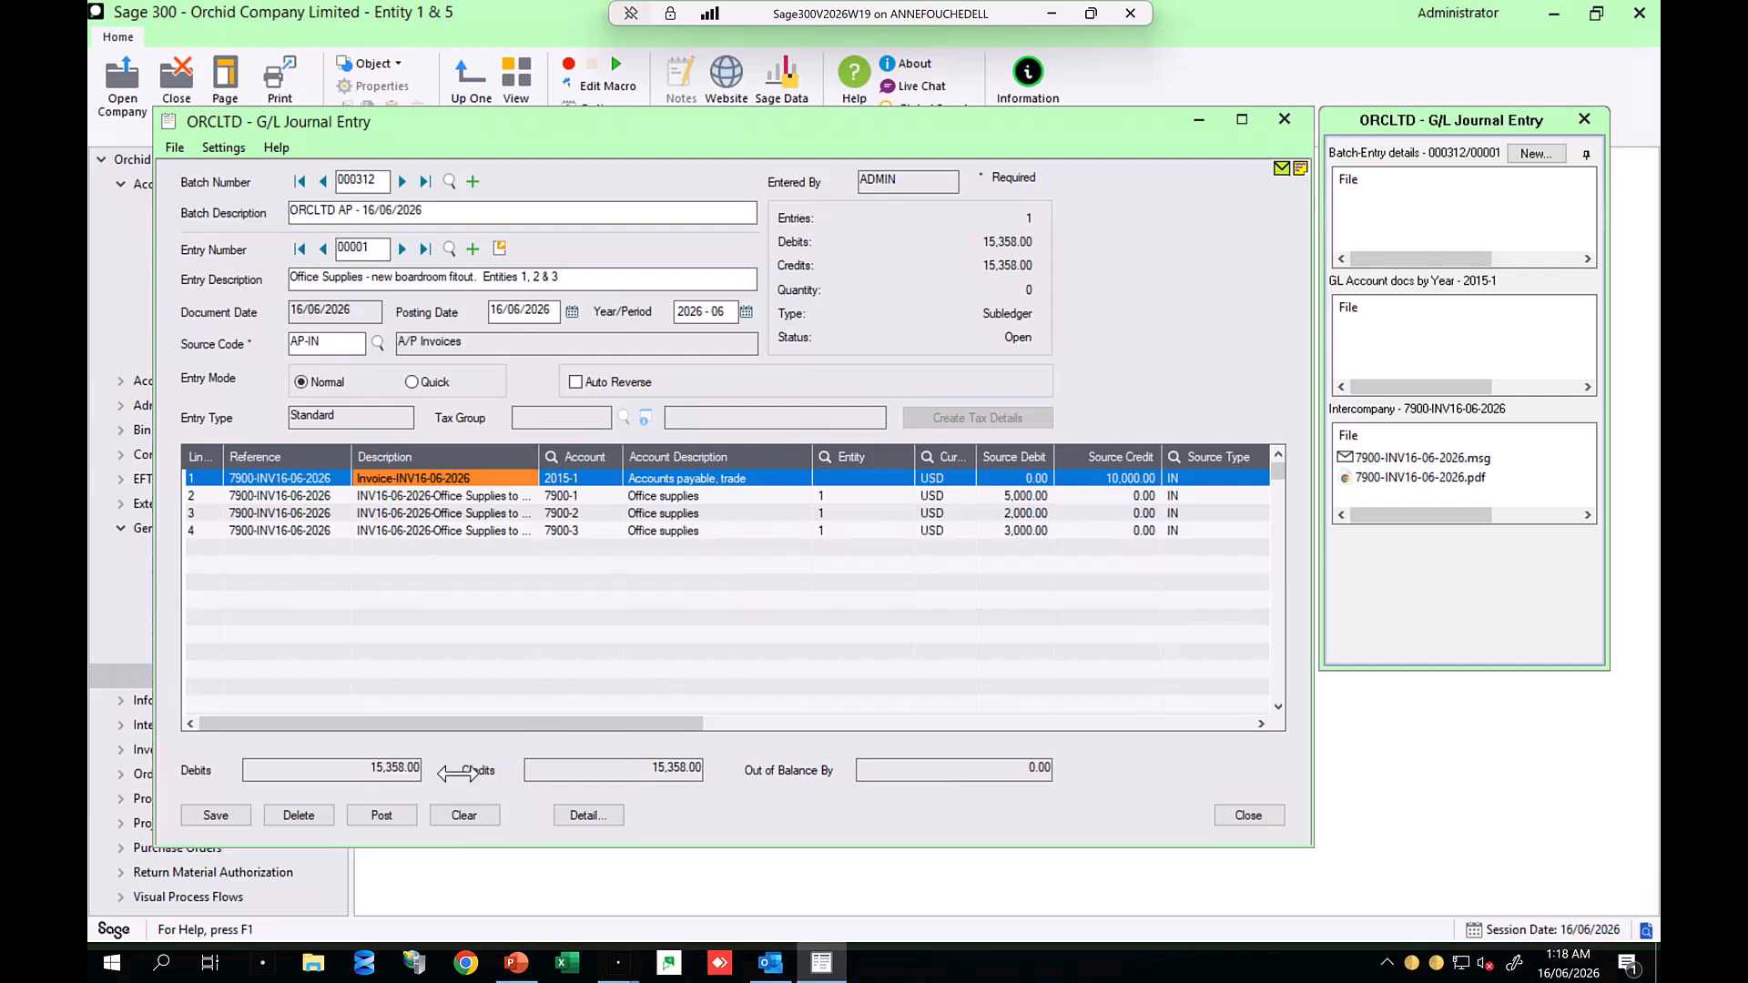
left_click(373, 816)
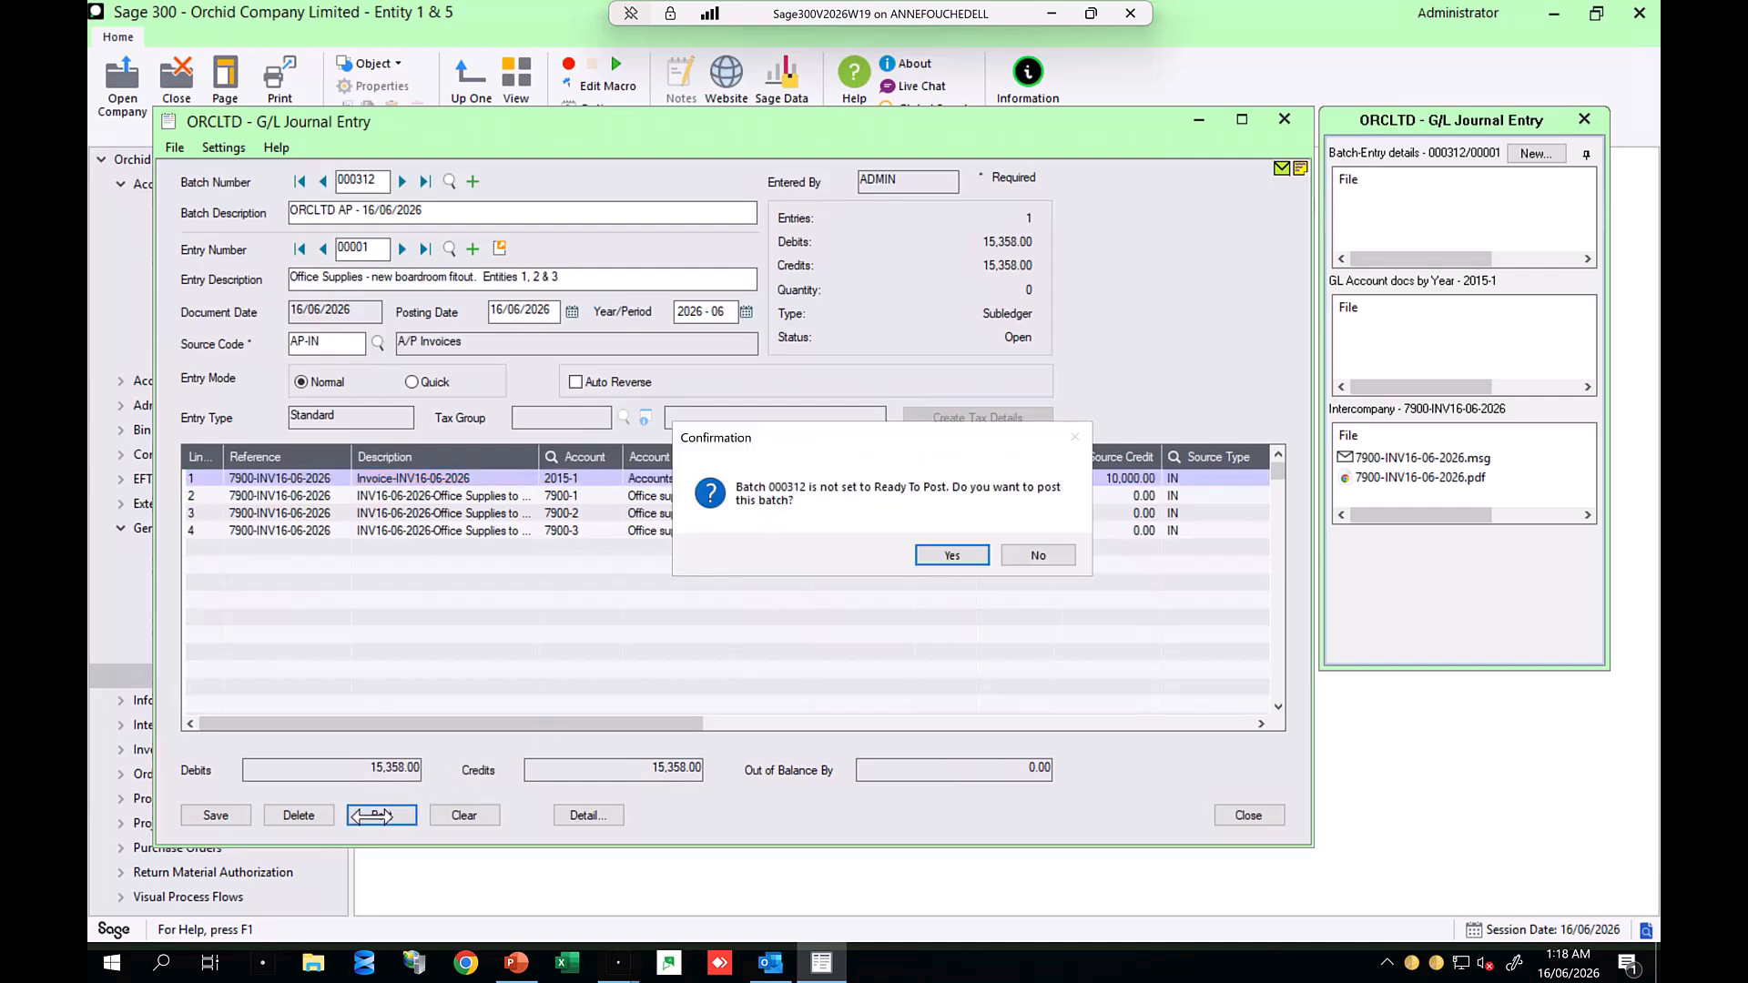
left_click(966, 556)
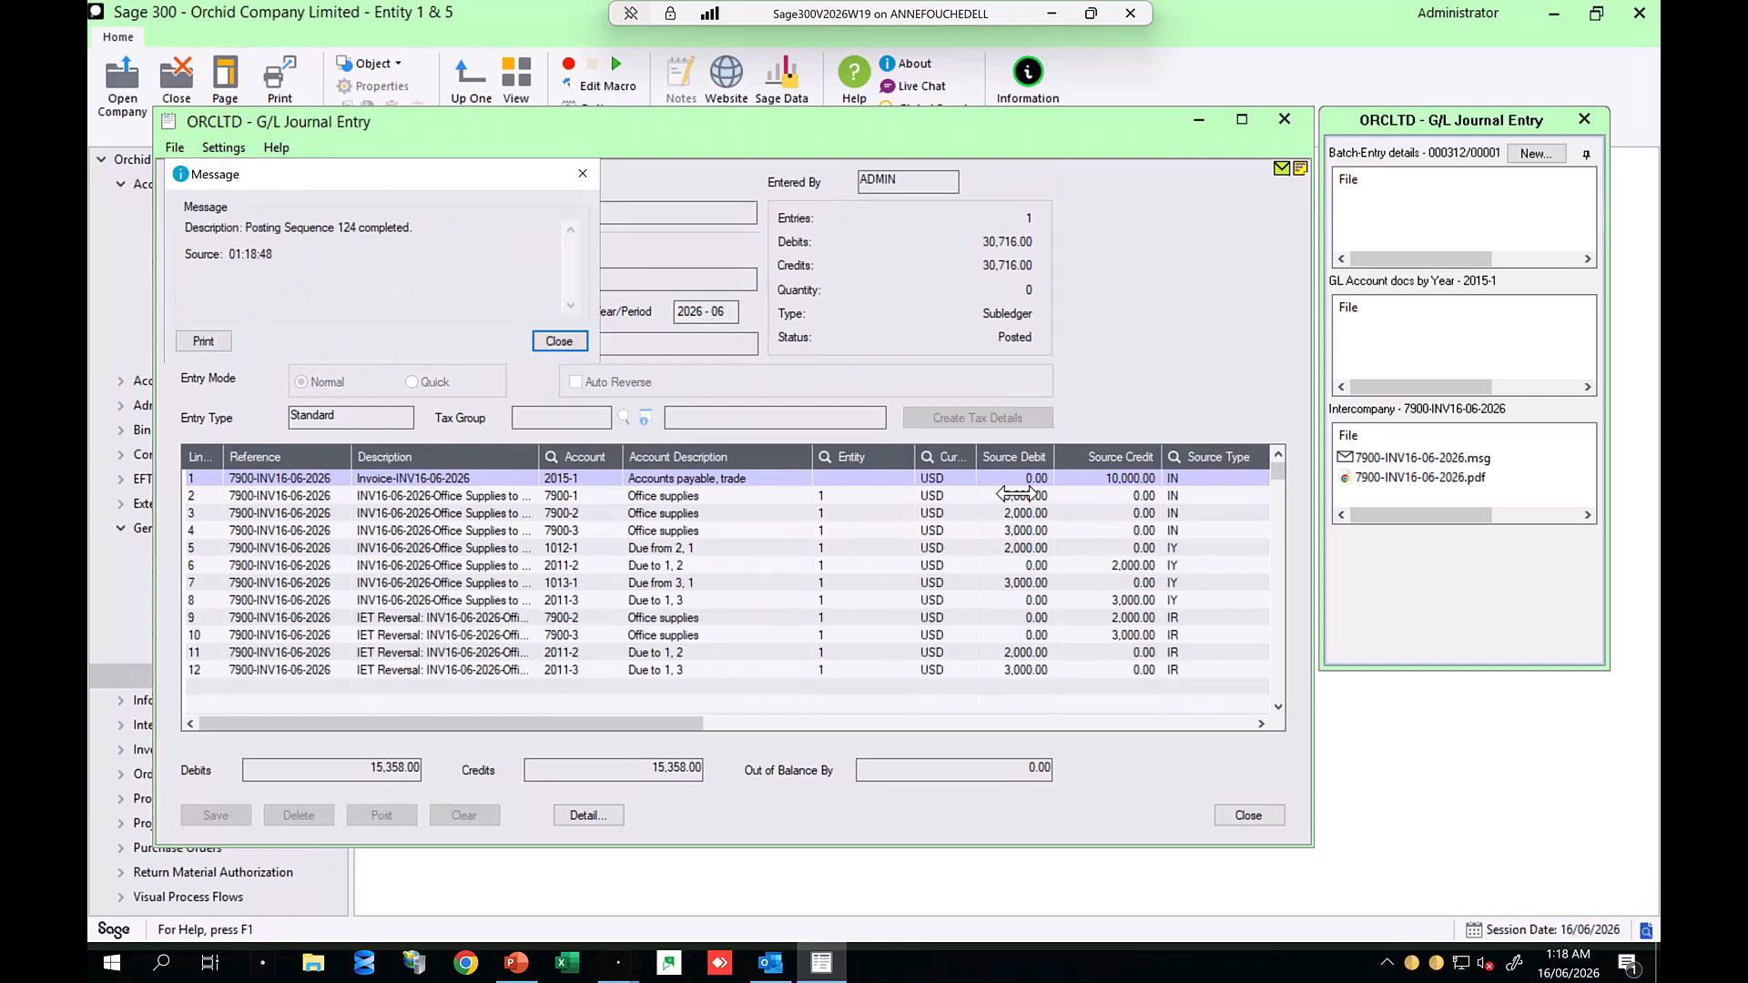
Step: Review the posted journal lines, then close the message and the G/L Journal Entry window
left_click(1013, 531)
left_click(1015, 546)
left_click(688, 567)
left_click(552, 341)
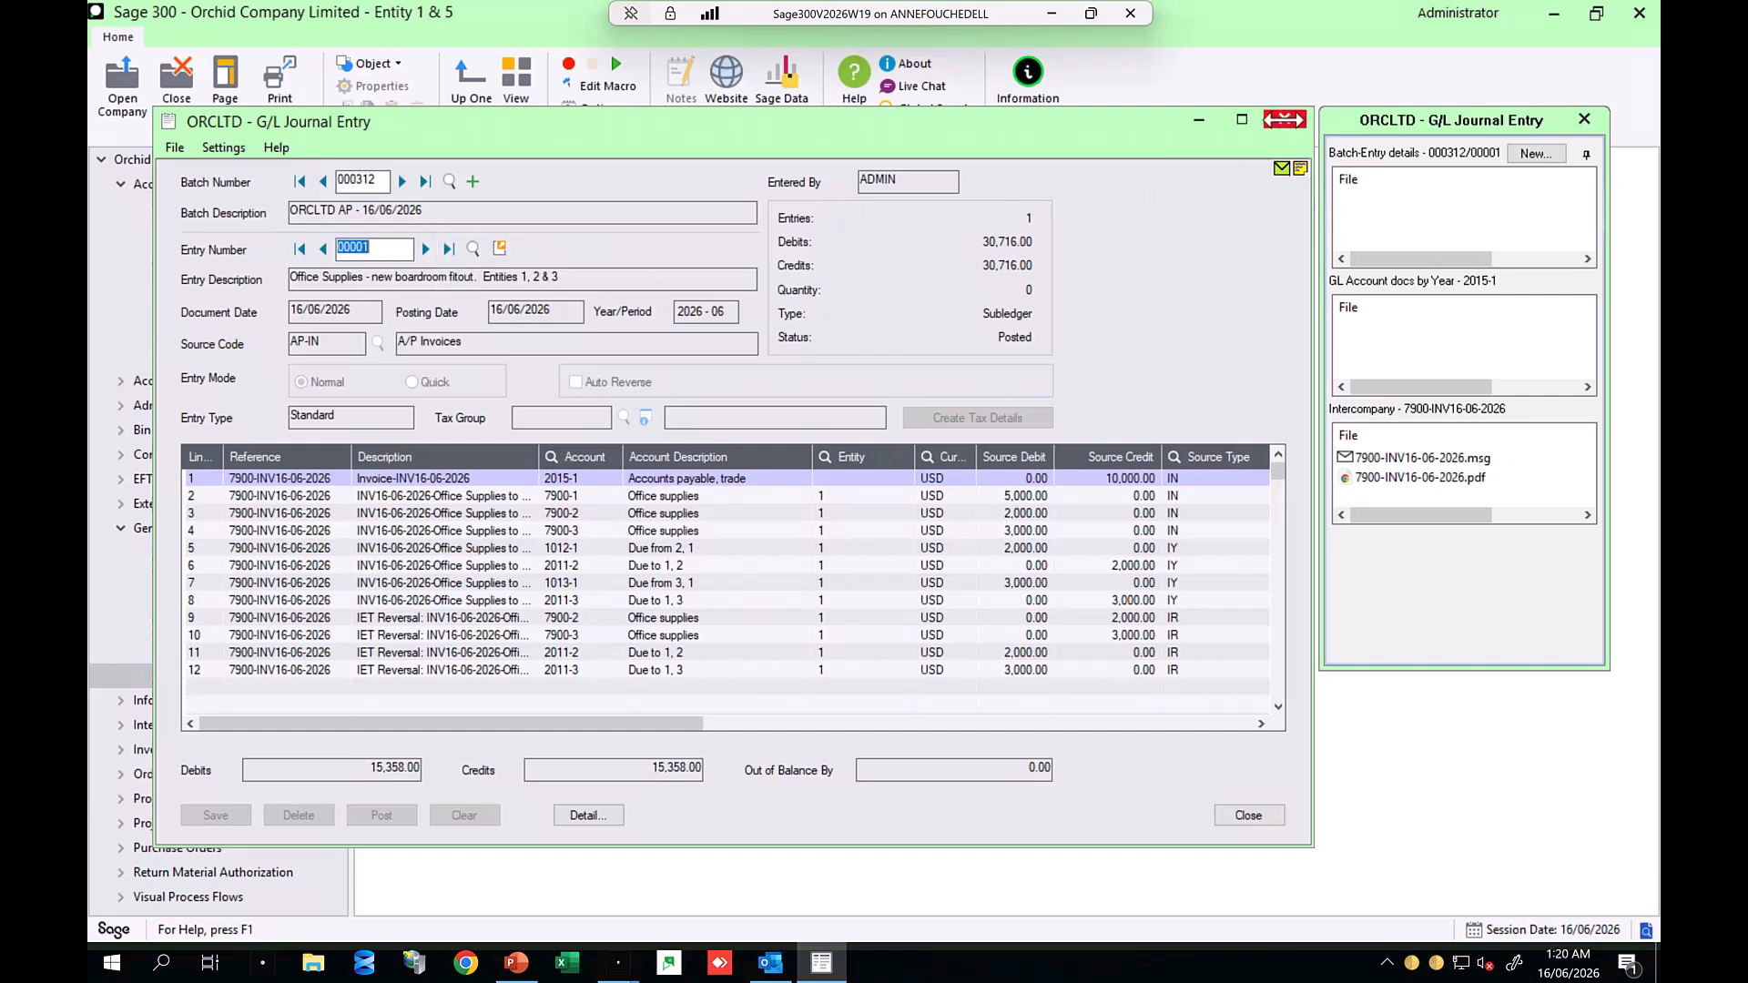
left_click(1285, 121)
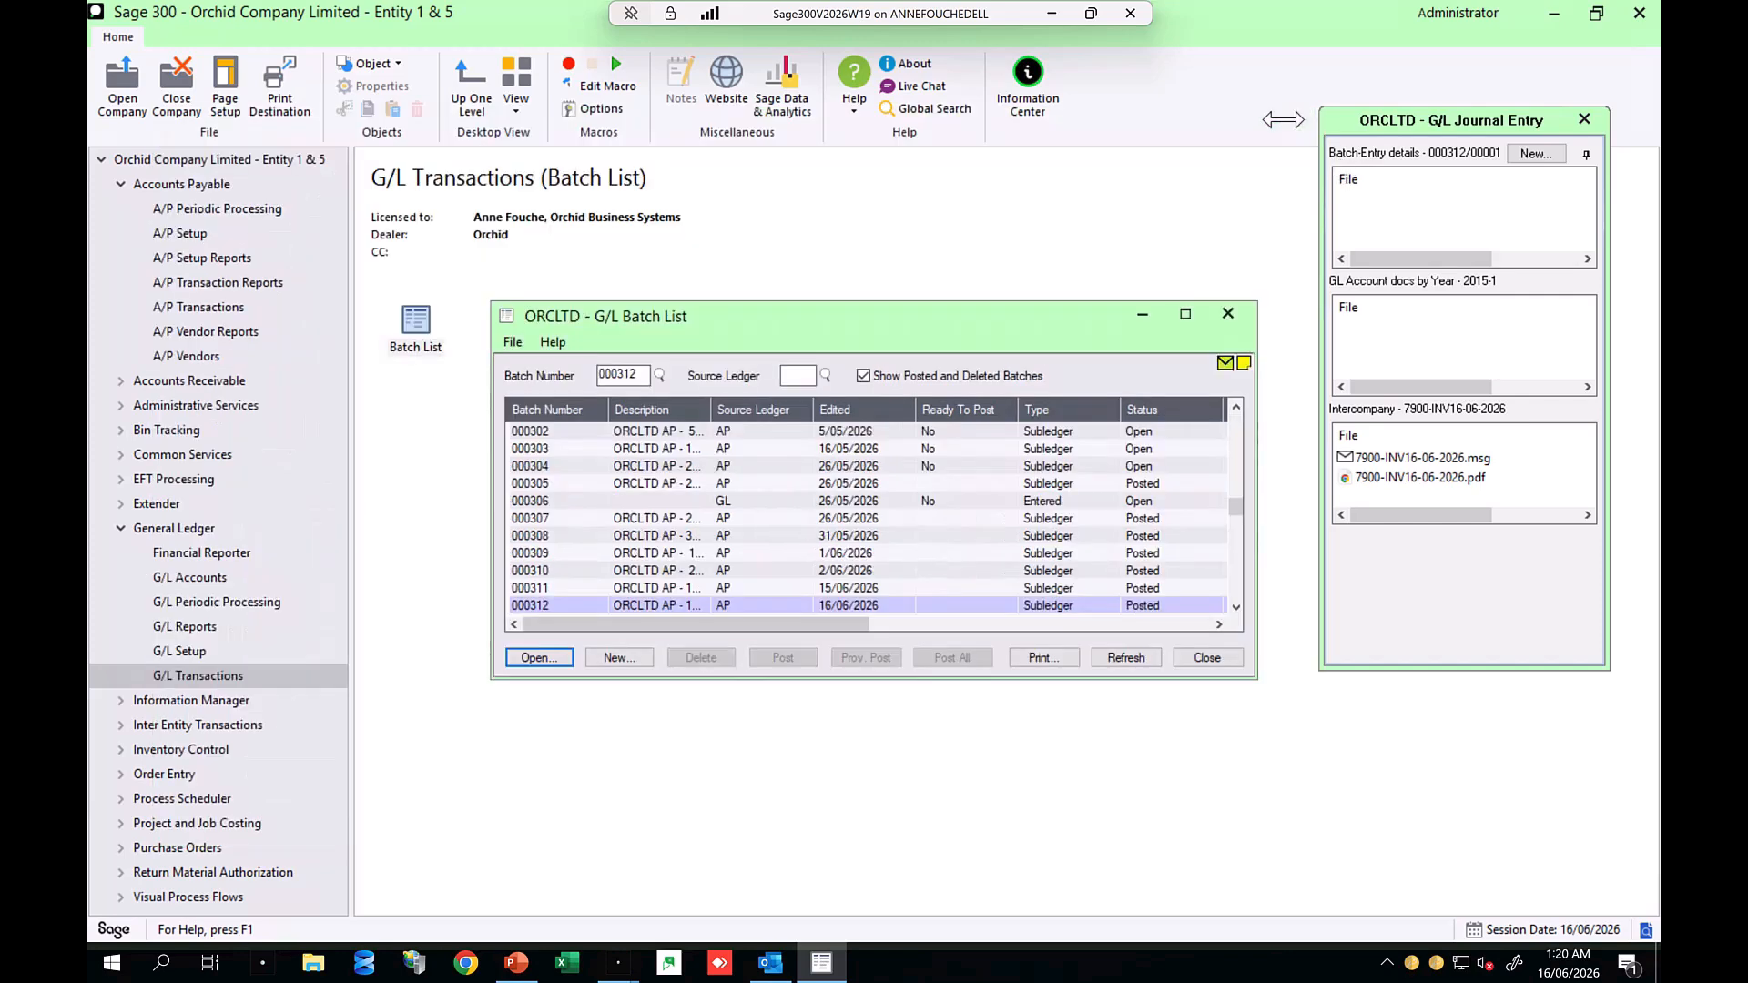
Step: Close the G/L Batch List, open the IET Audit Inquiry, and review the inter-entity entries for source batch 000312
left_click(1230, 313)
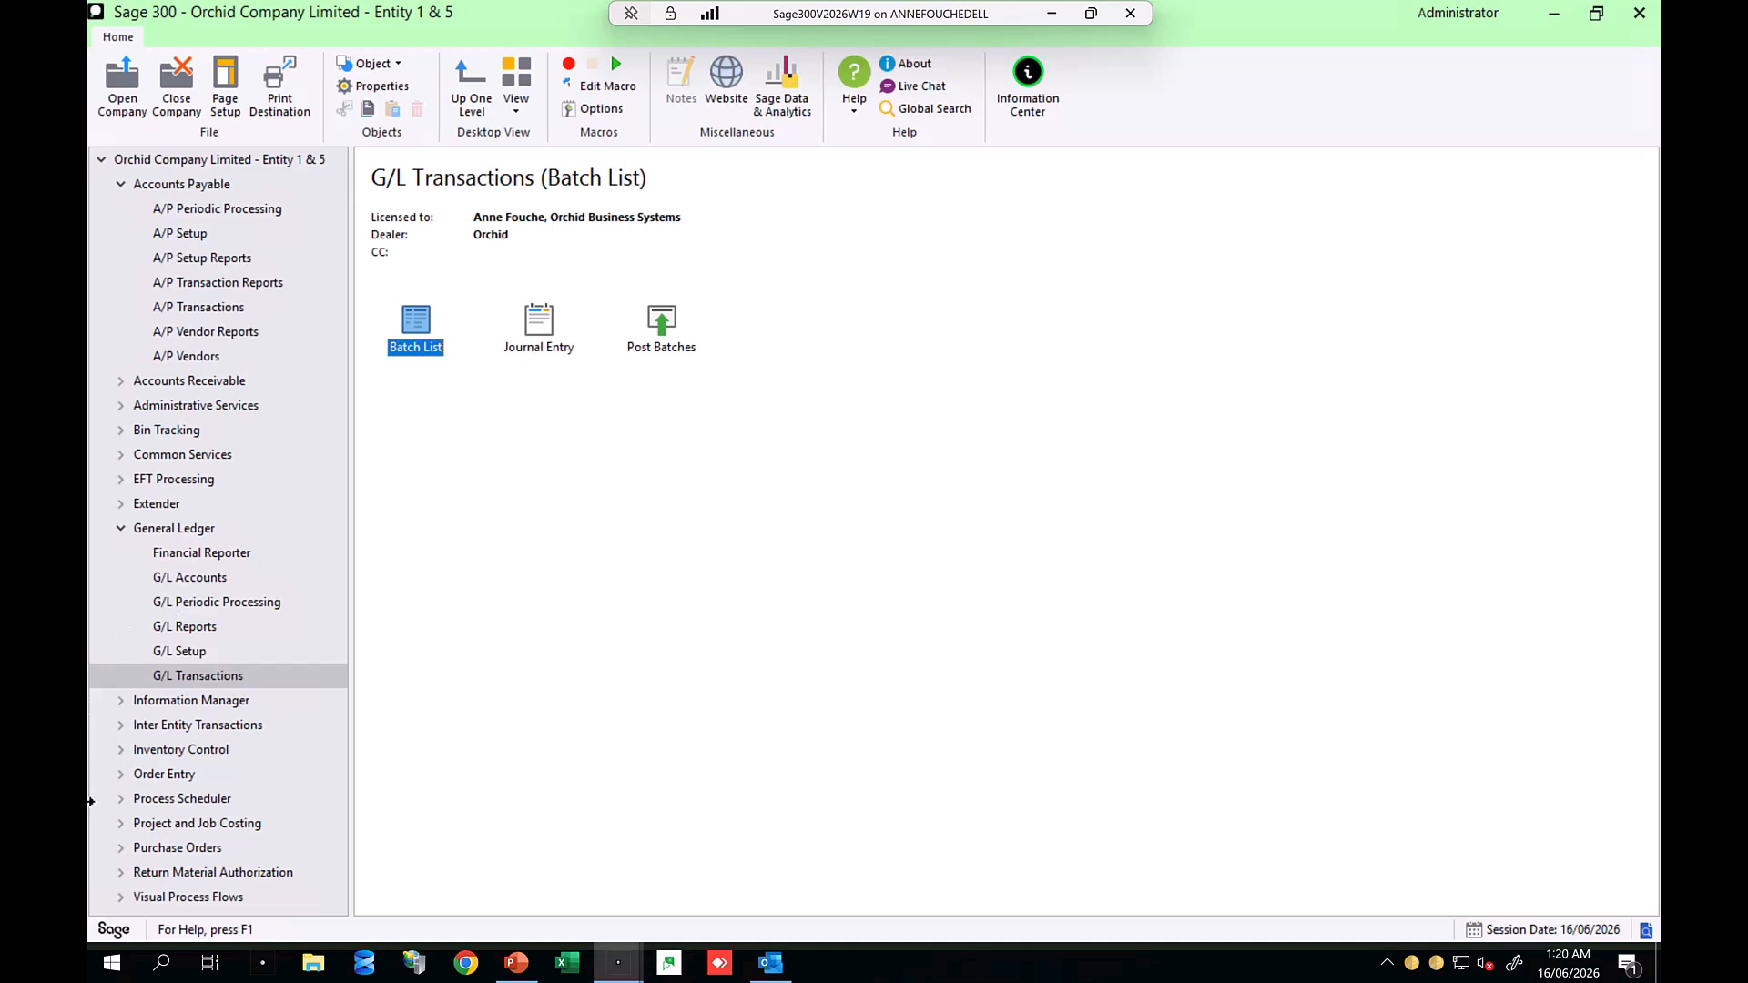
left_click(127, 732)
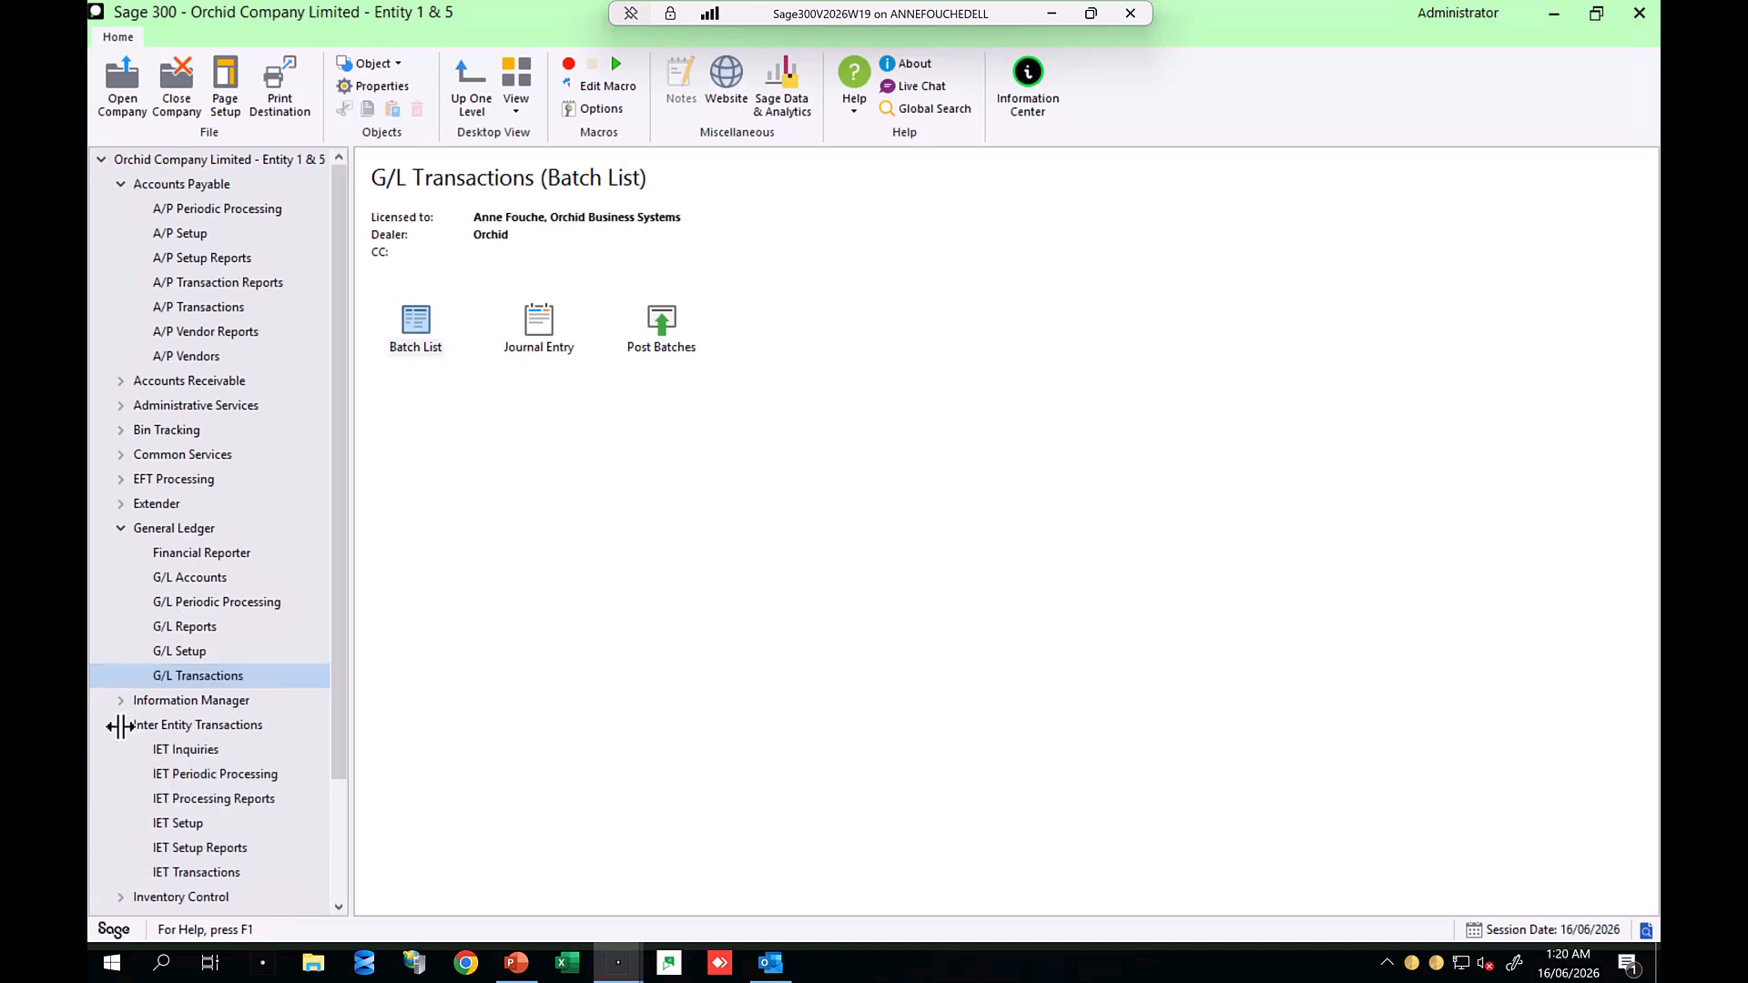
left_click(182, 749)
double_click(414, 335)
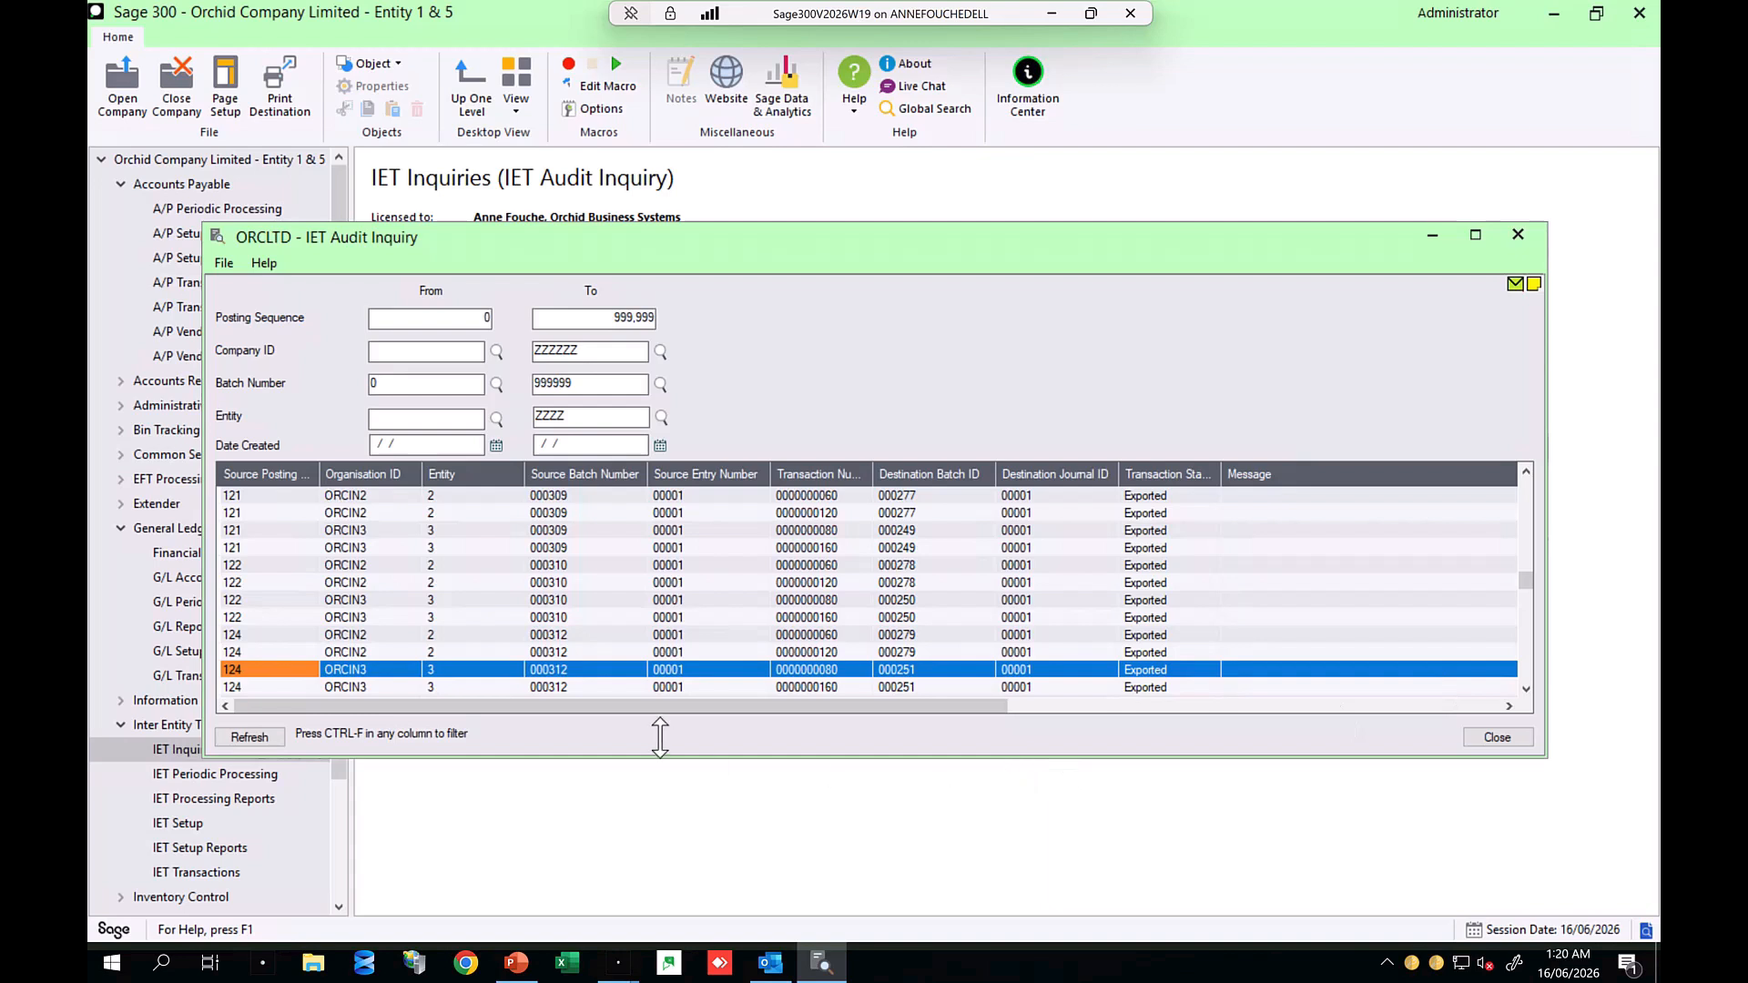
left_click(383, 635)
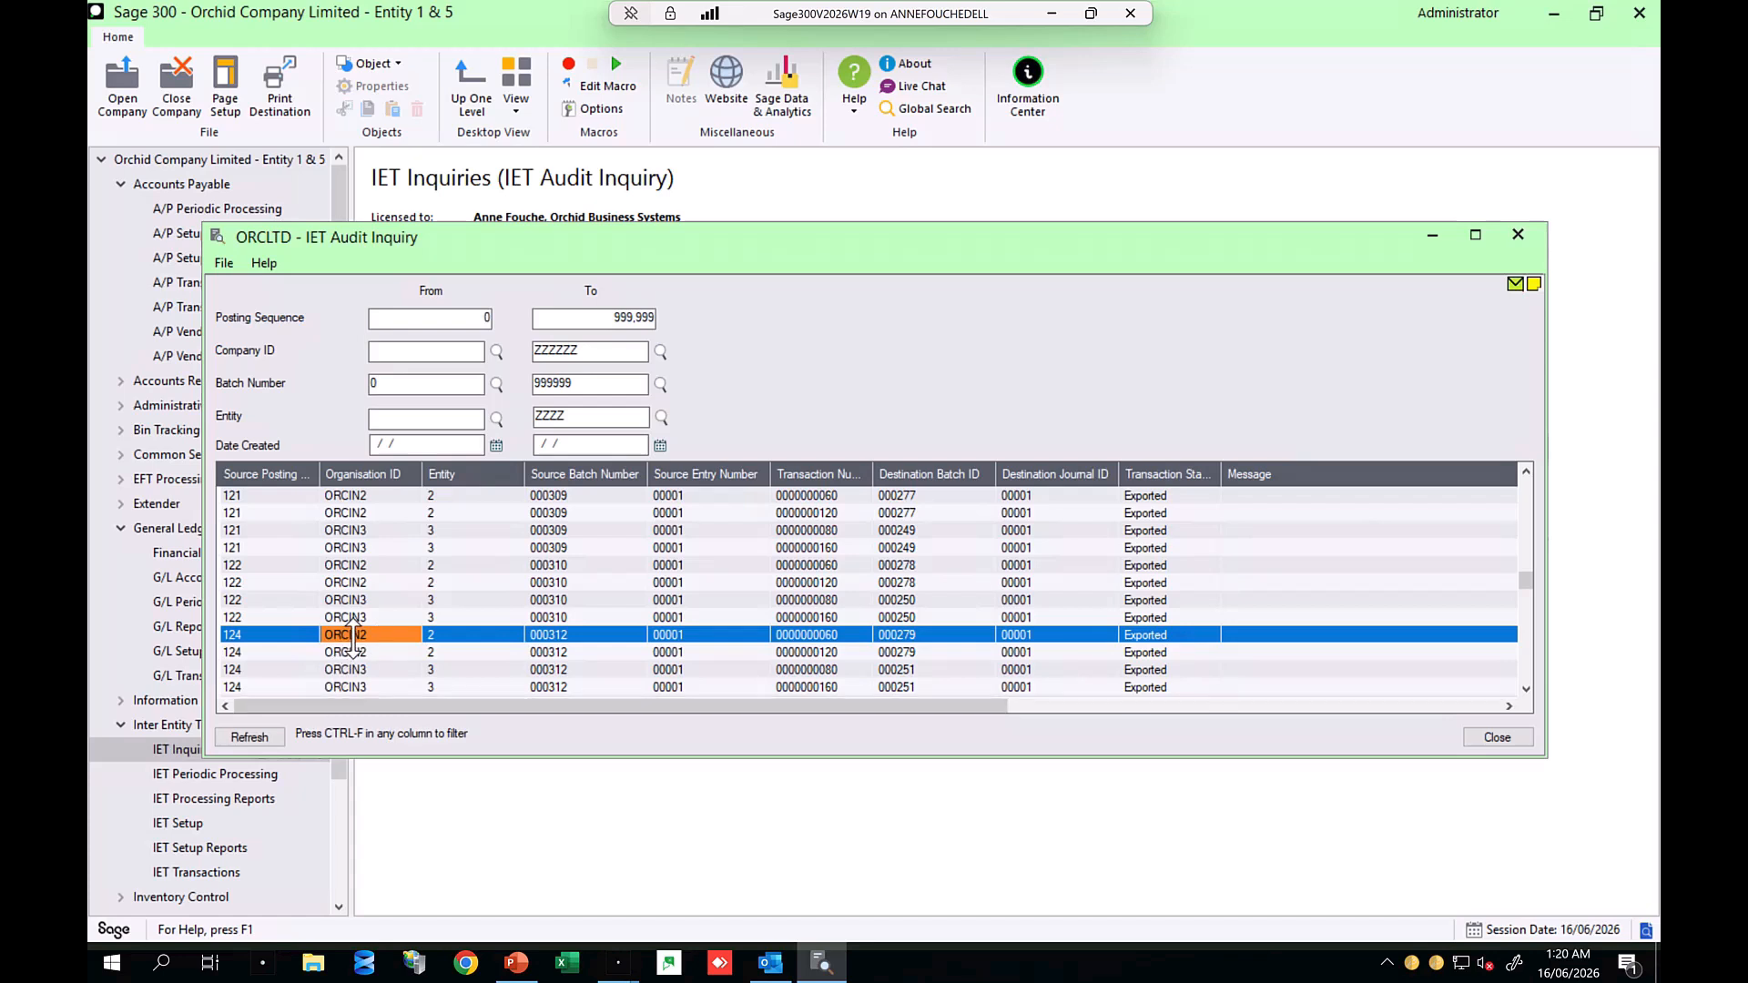
left_click(561, 652)
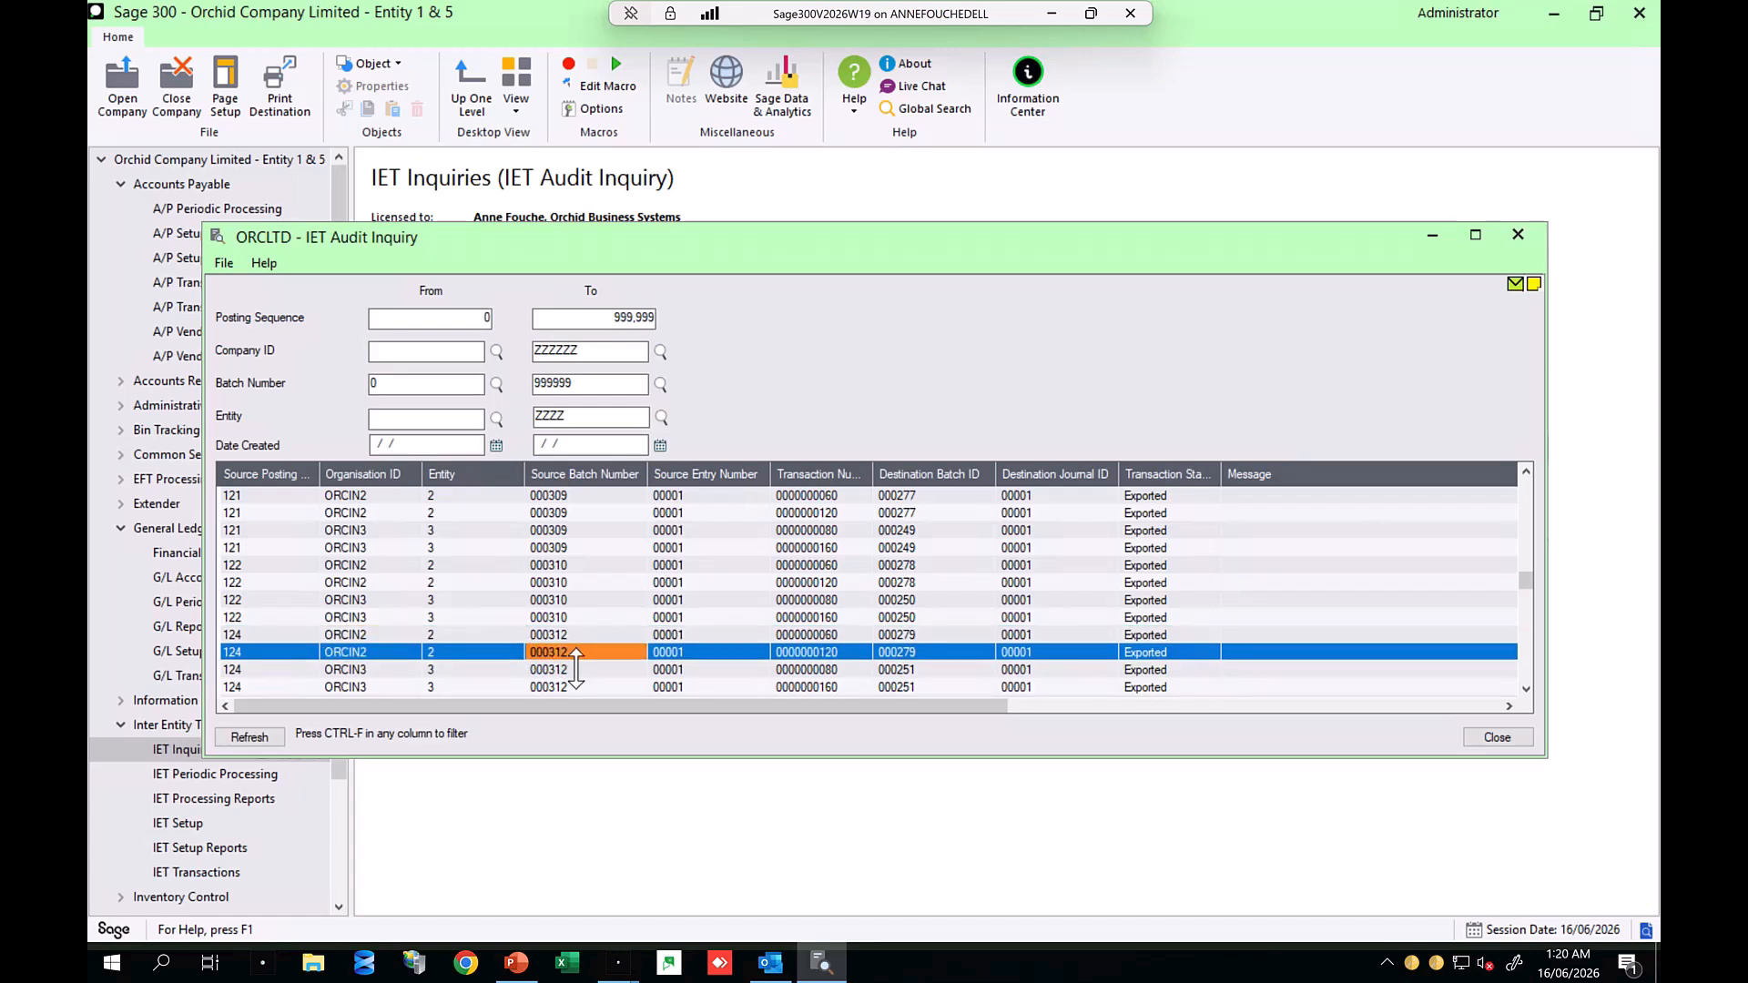
left_click(574, 670)
left_click(575, 687)
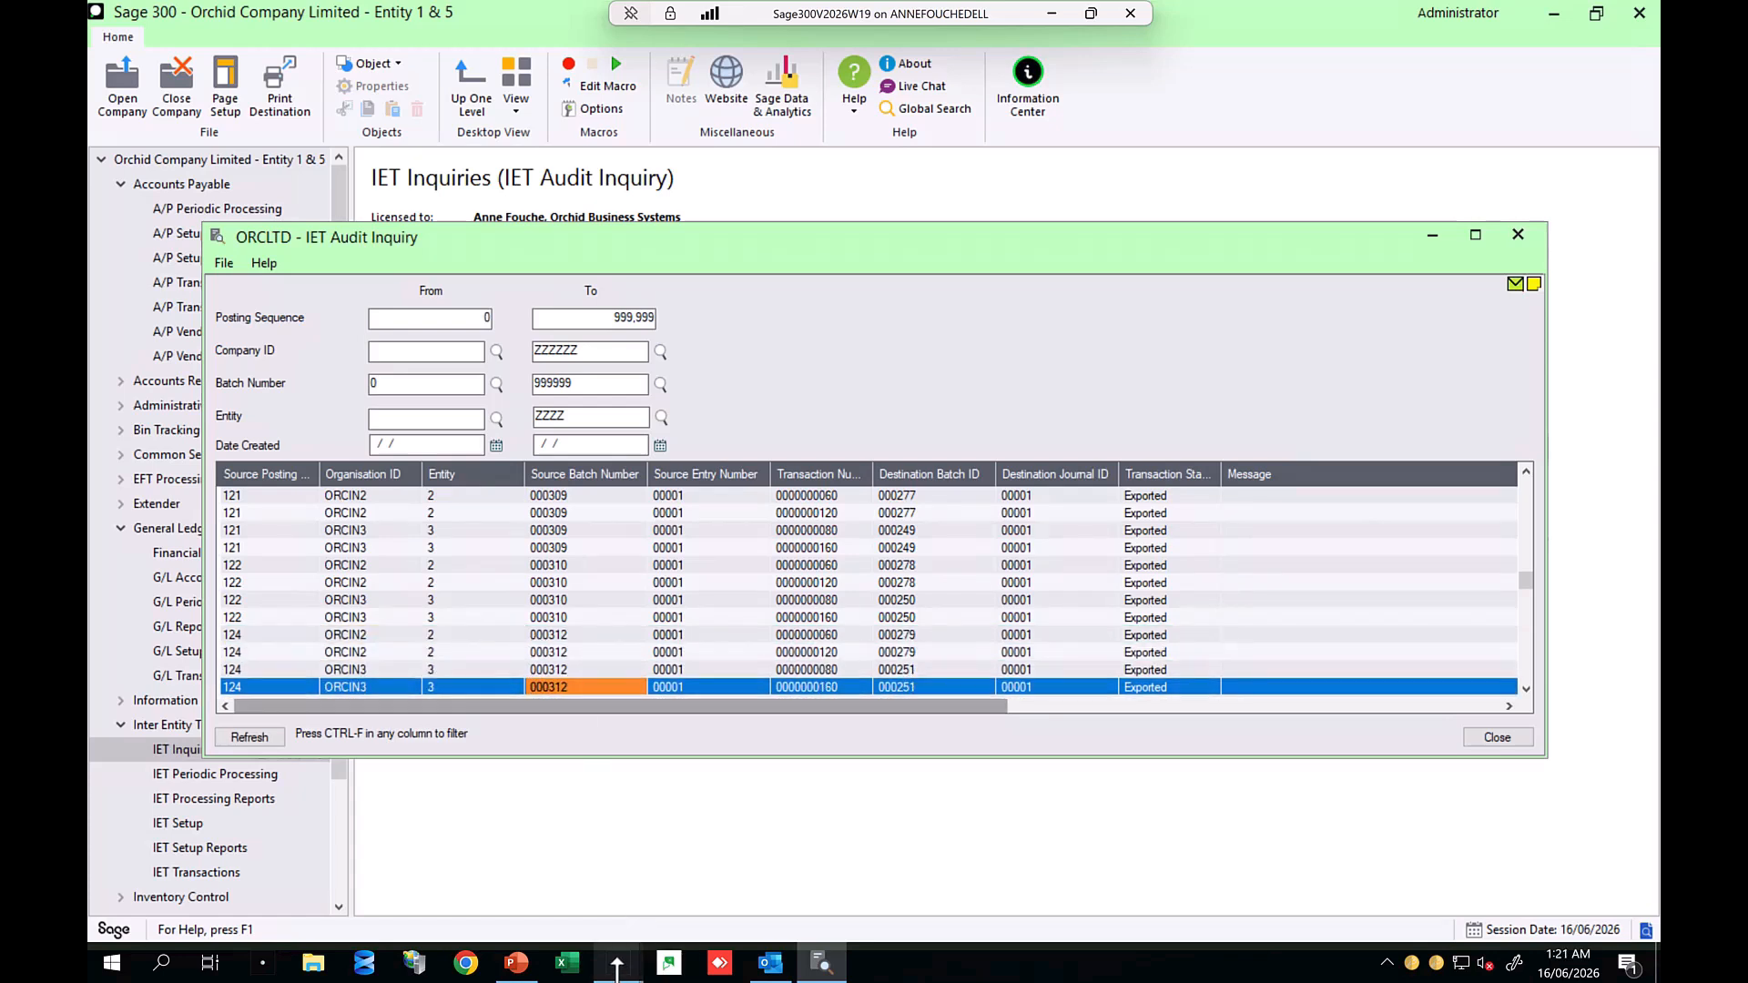
Step: Switch to Orchid Inc. Entity 2 and open G/L batch 000279 in Journal Entry to review its lines and attached documents
mouse_move(618, 962)
left_click(701, 861)
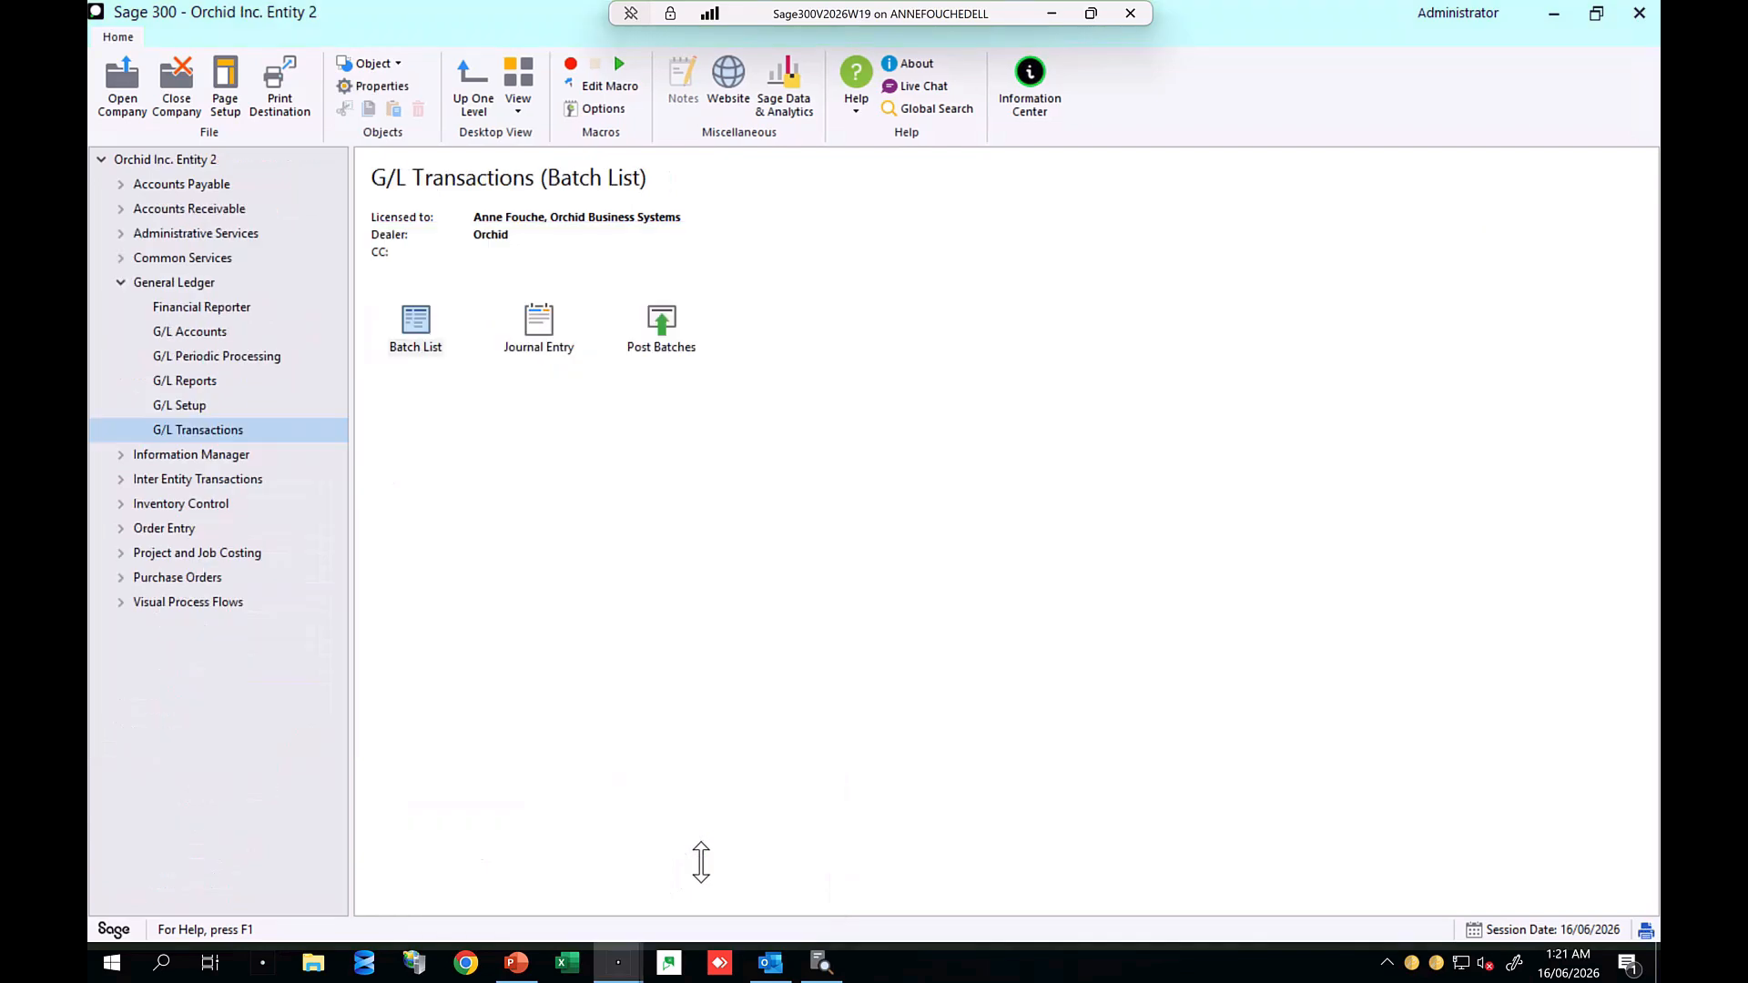
double_click(415, 317)
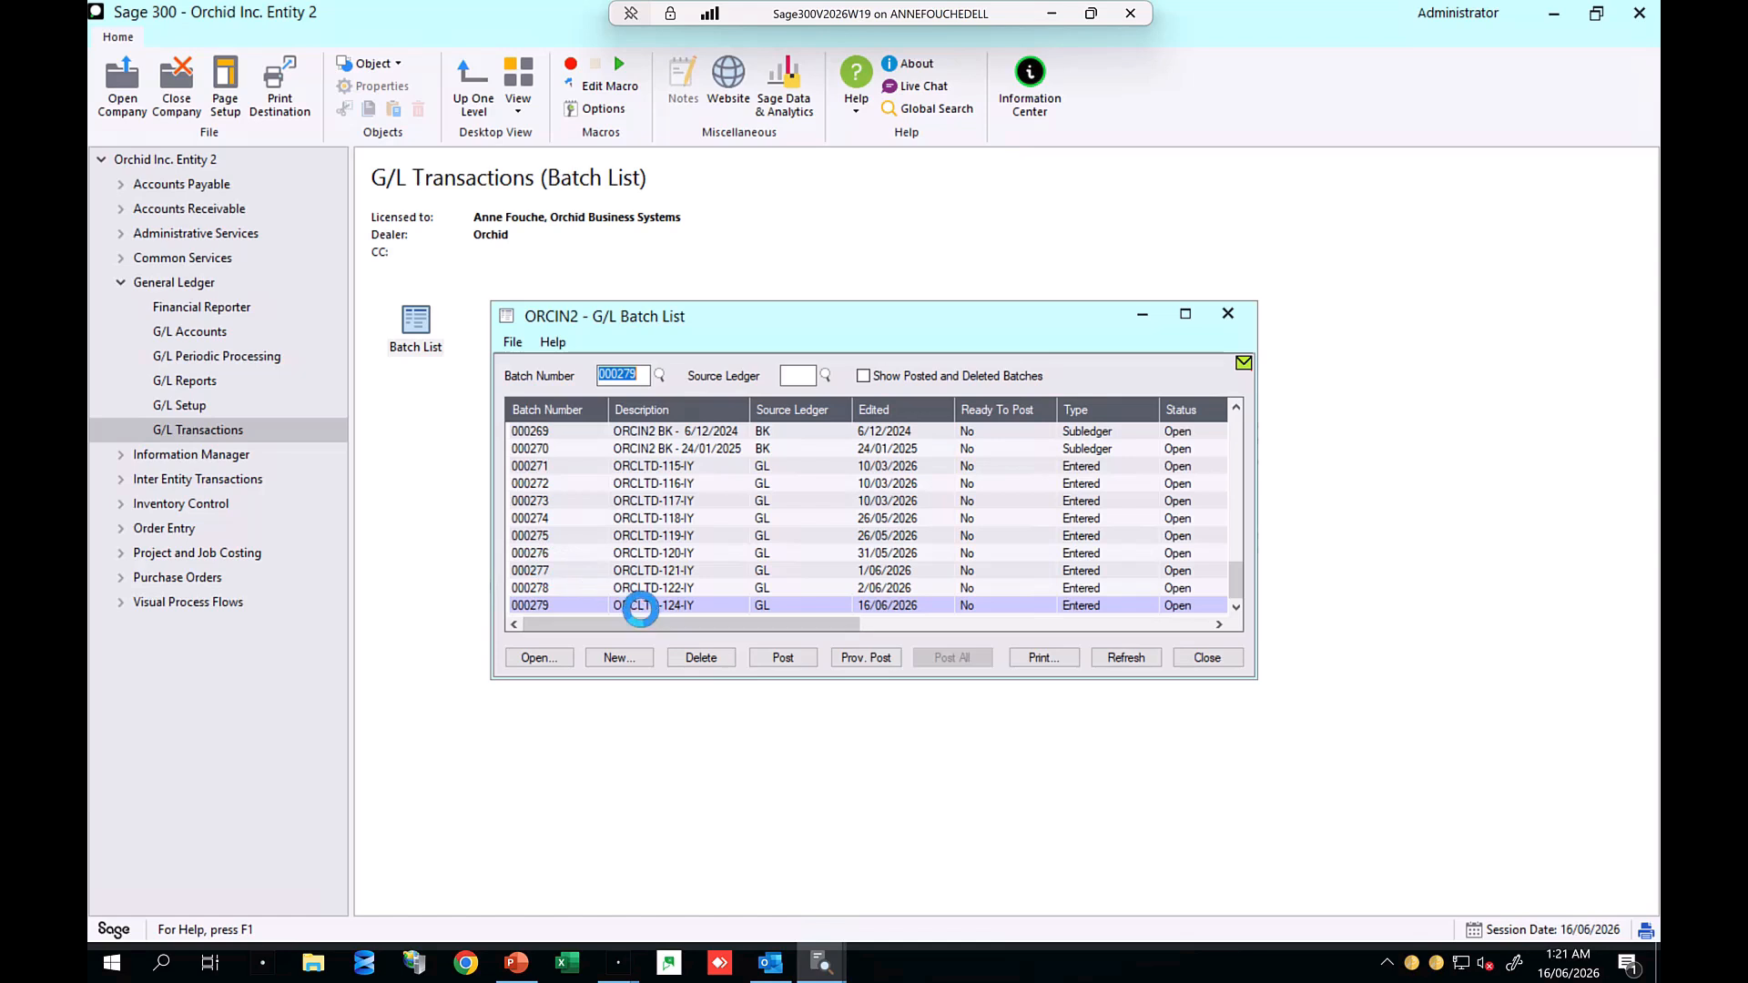
left_click(641, 606)
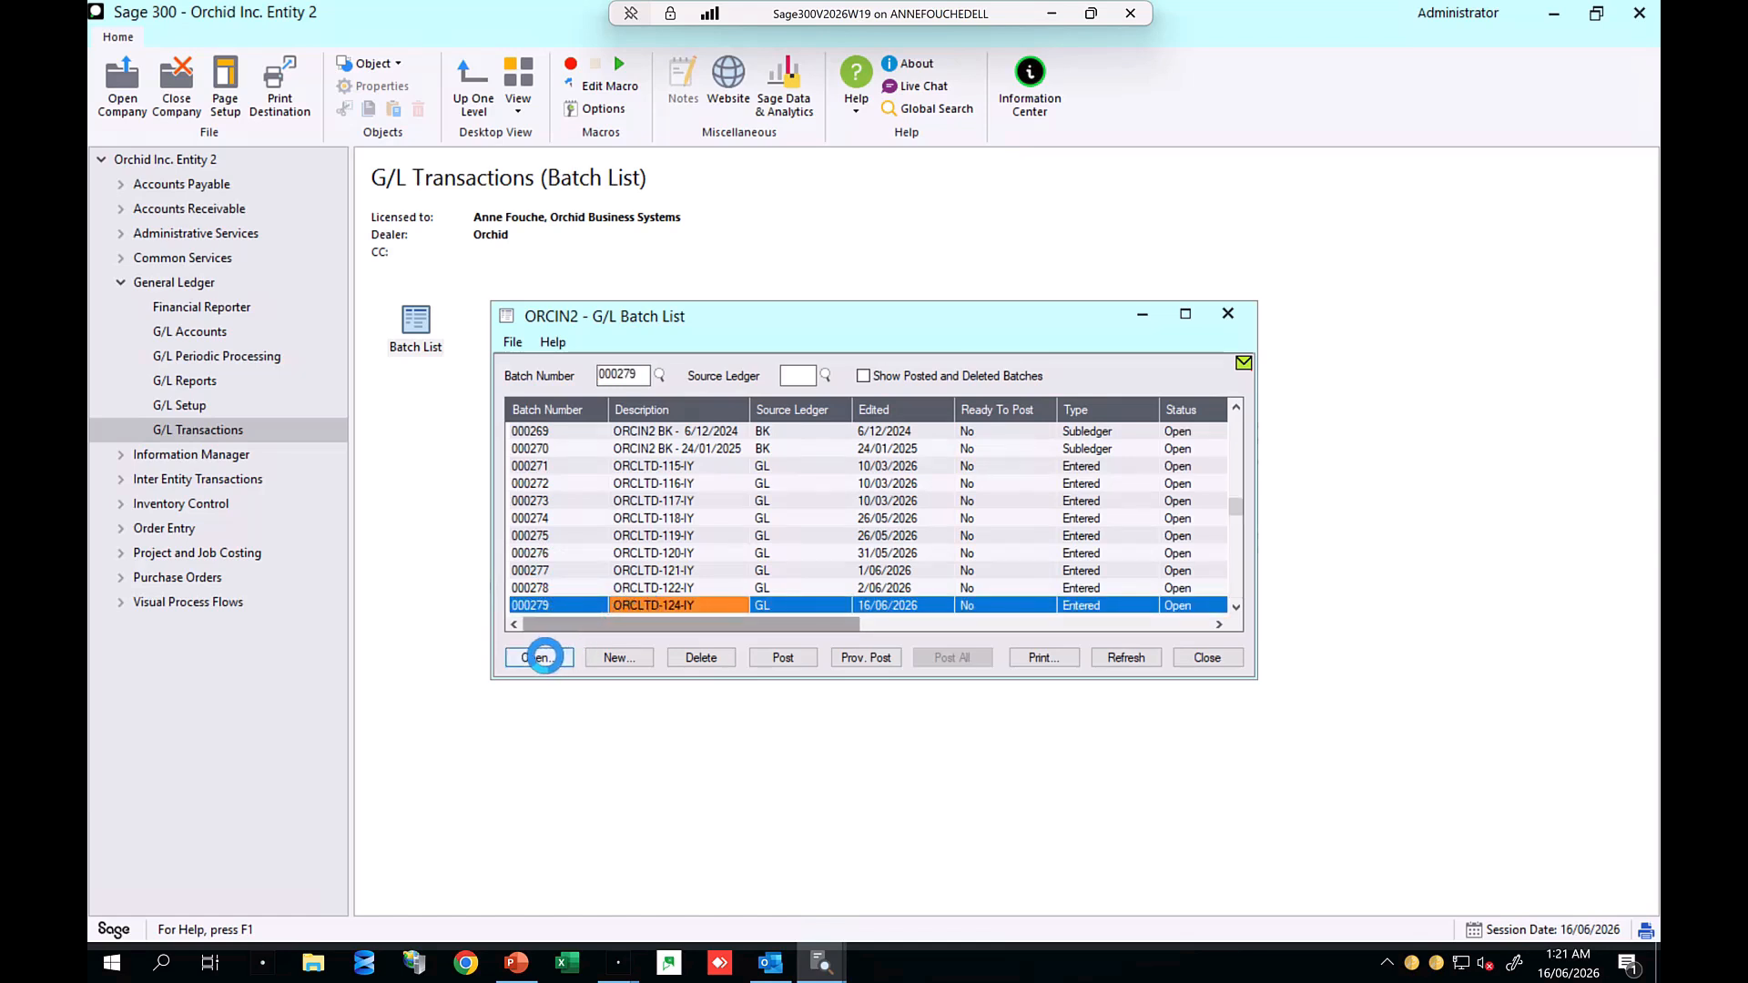
left_click(544, 657)
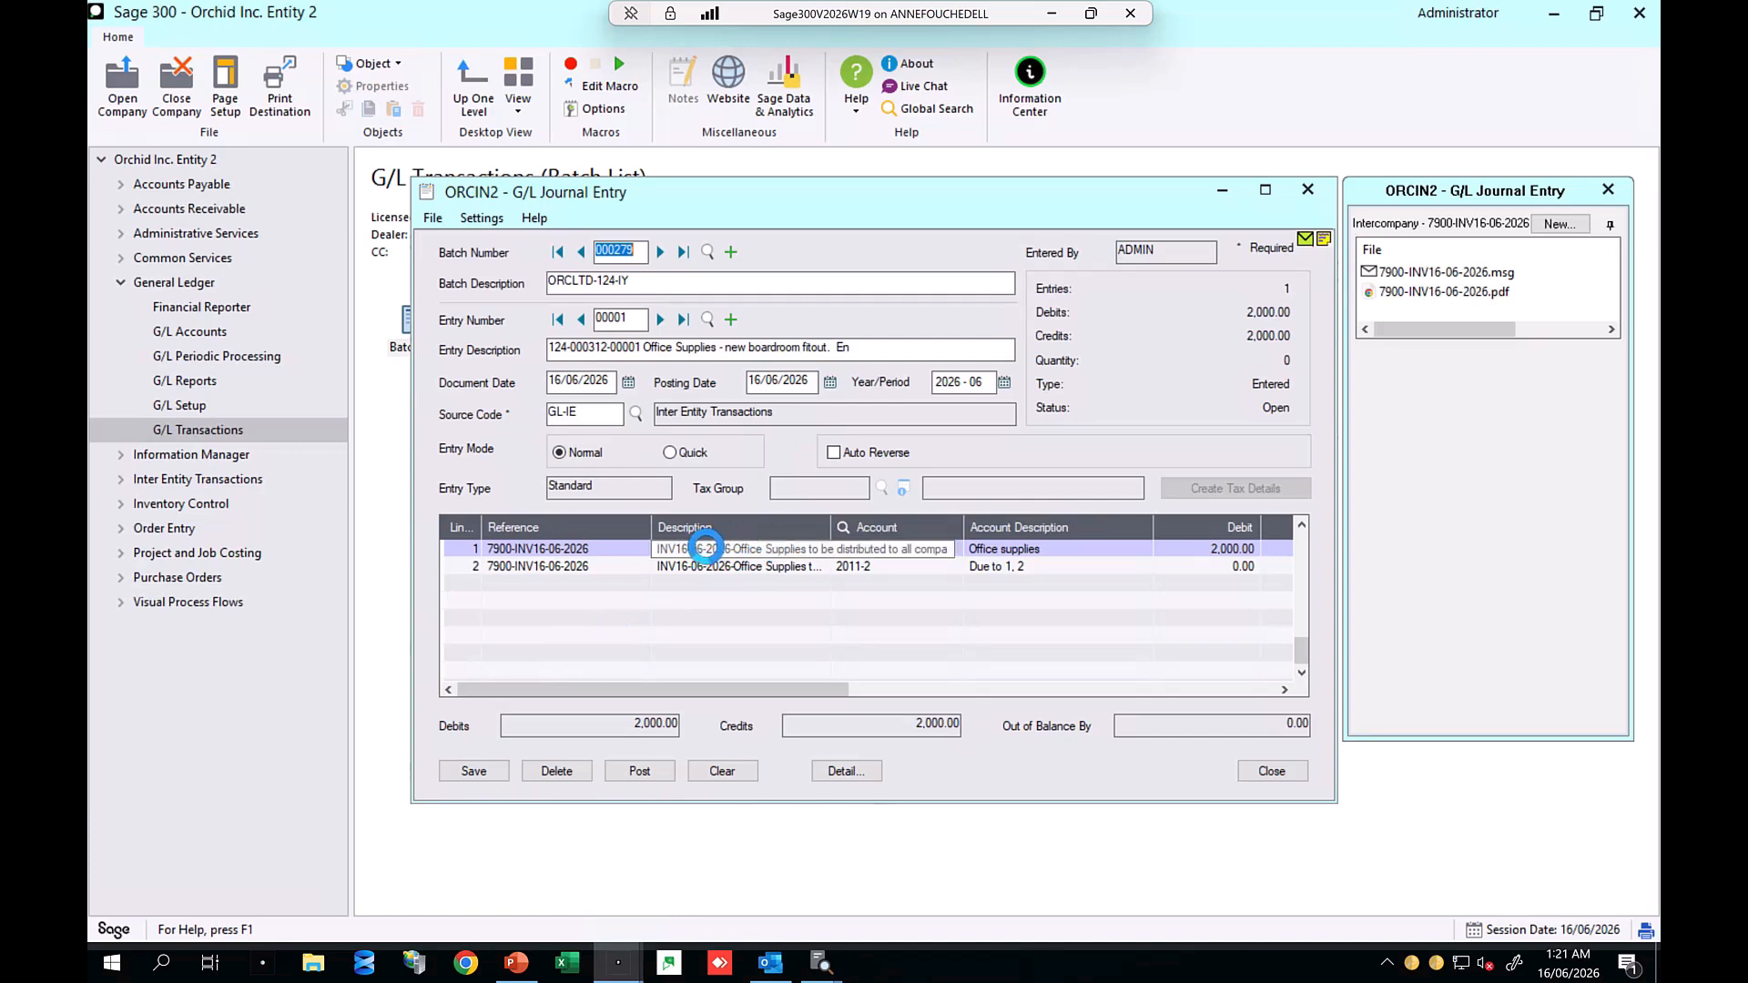
left_click(705, 548)
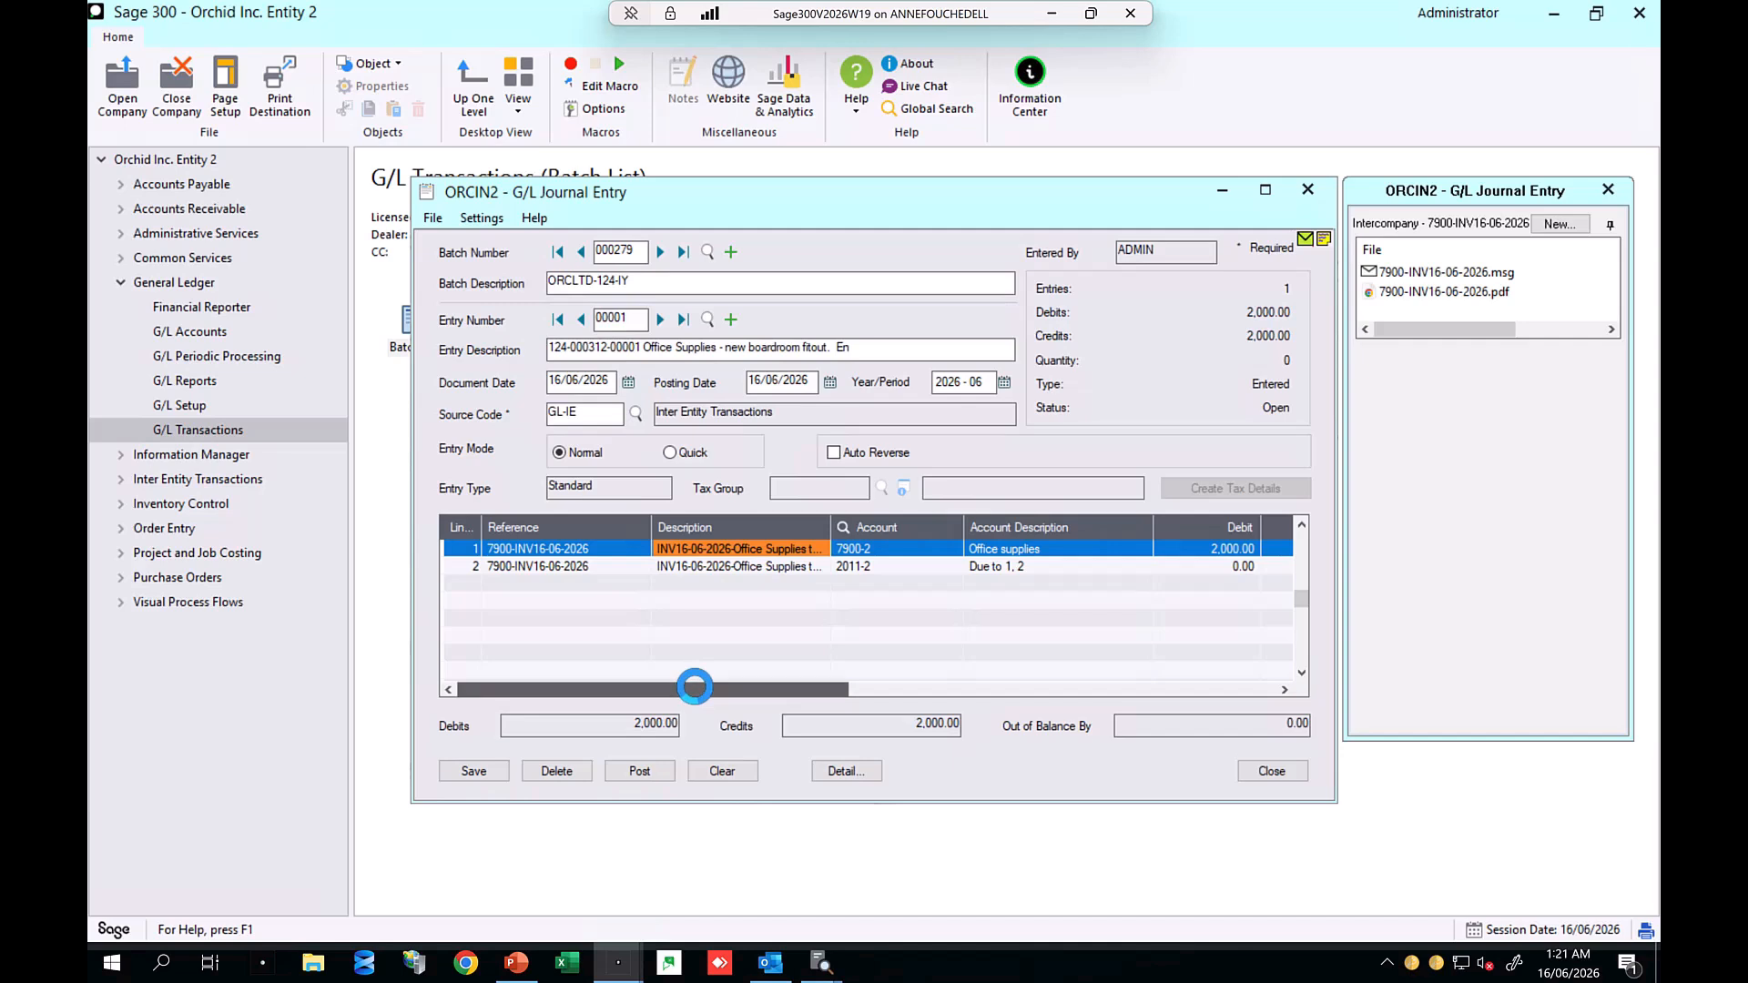
left_click_drag(694, 686, 657, 692)
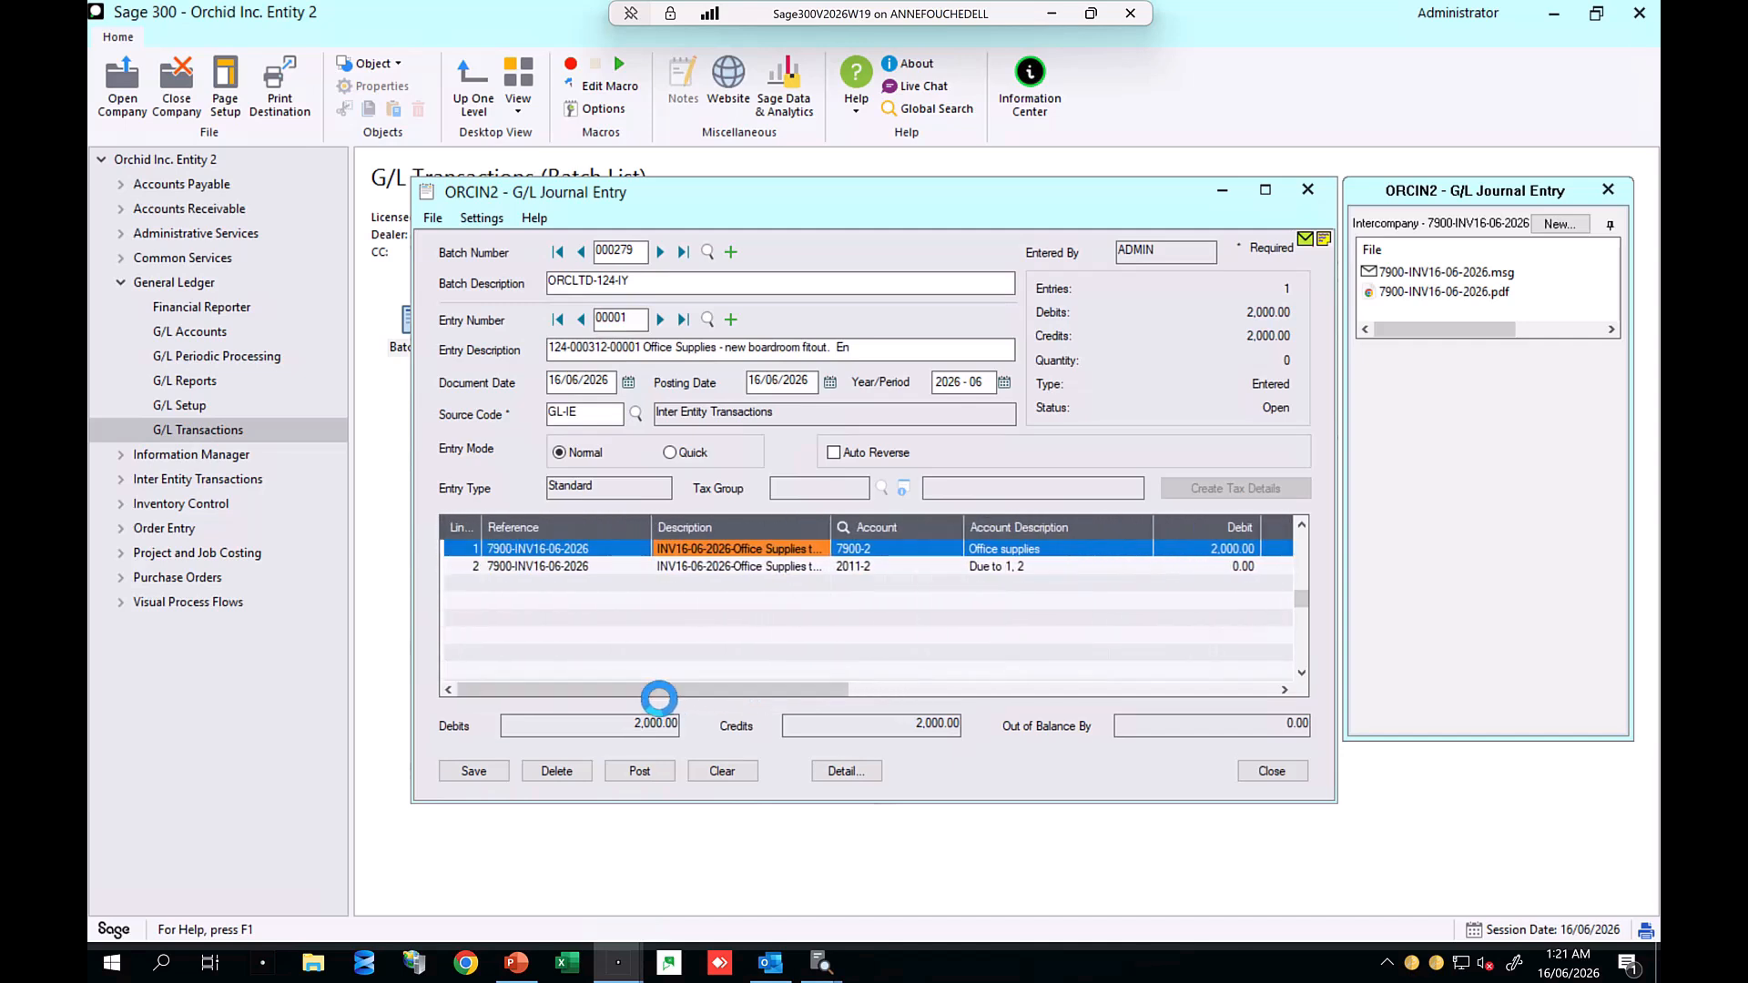
mouse_move(1439, 279)
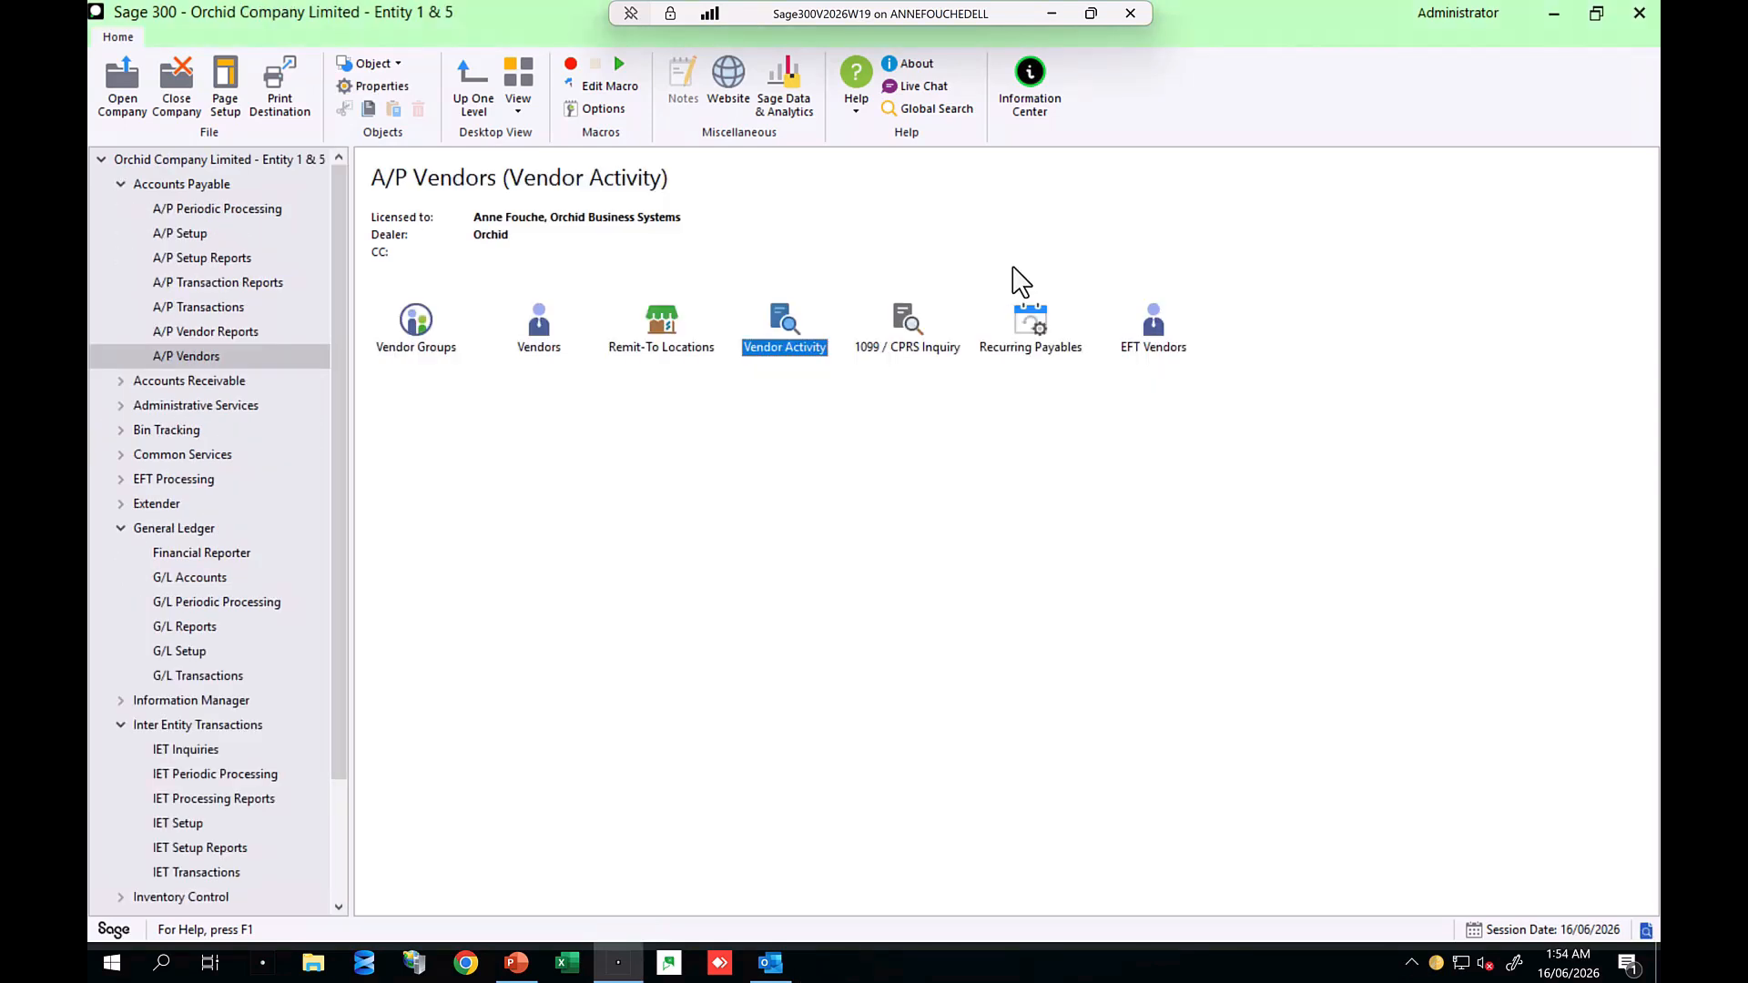
Step: Open A/P Vendor Activity for vendor 7900 and reposition its window beside the document panel
double_click(785, 332)
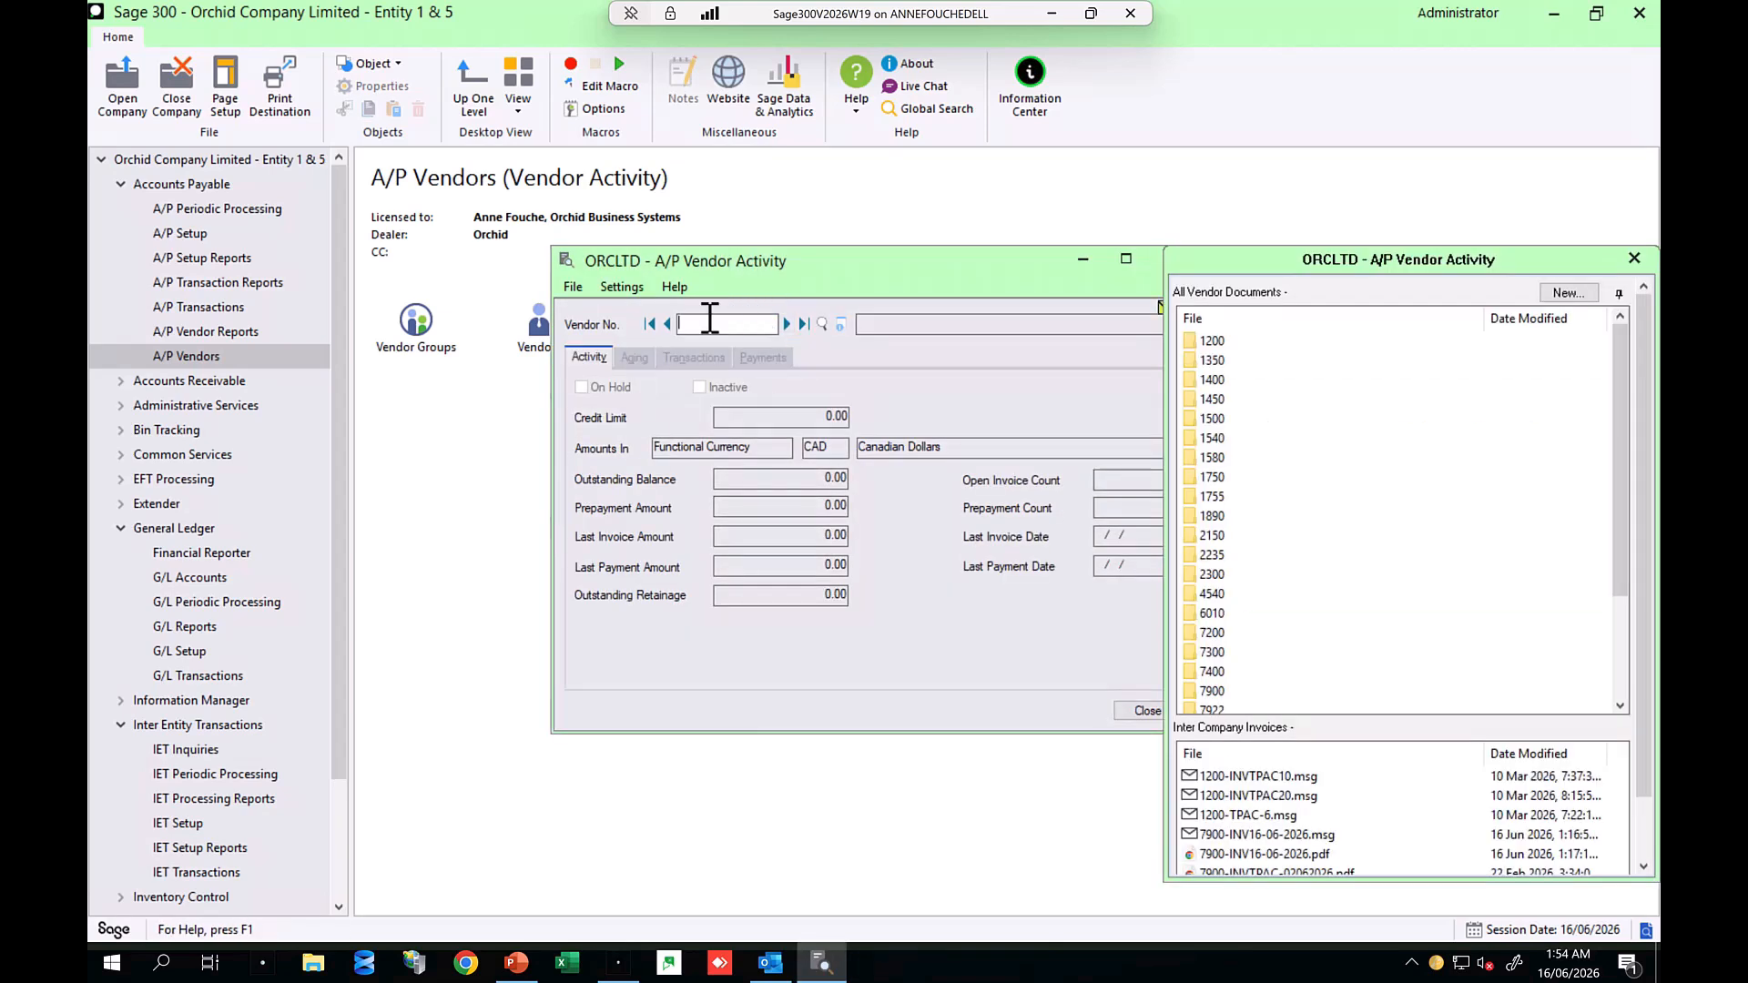
type("7900")
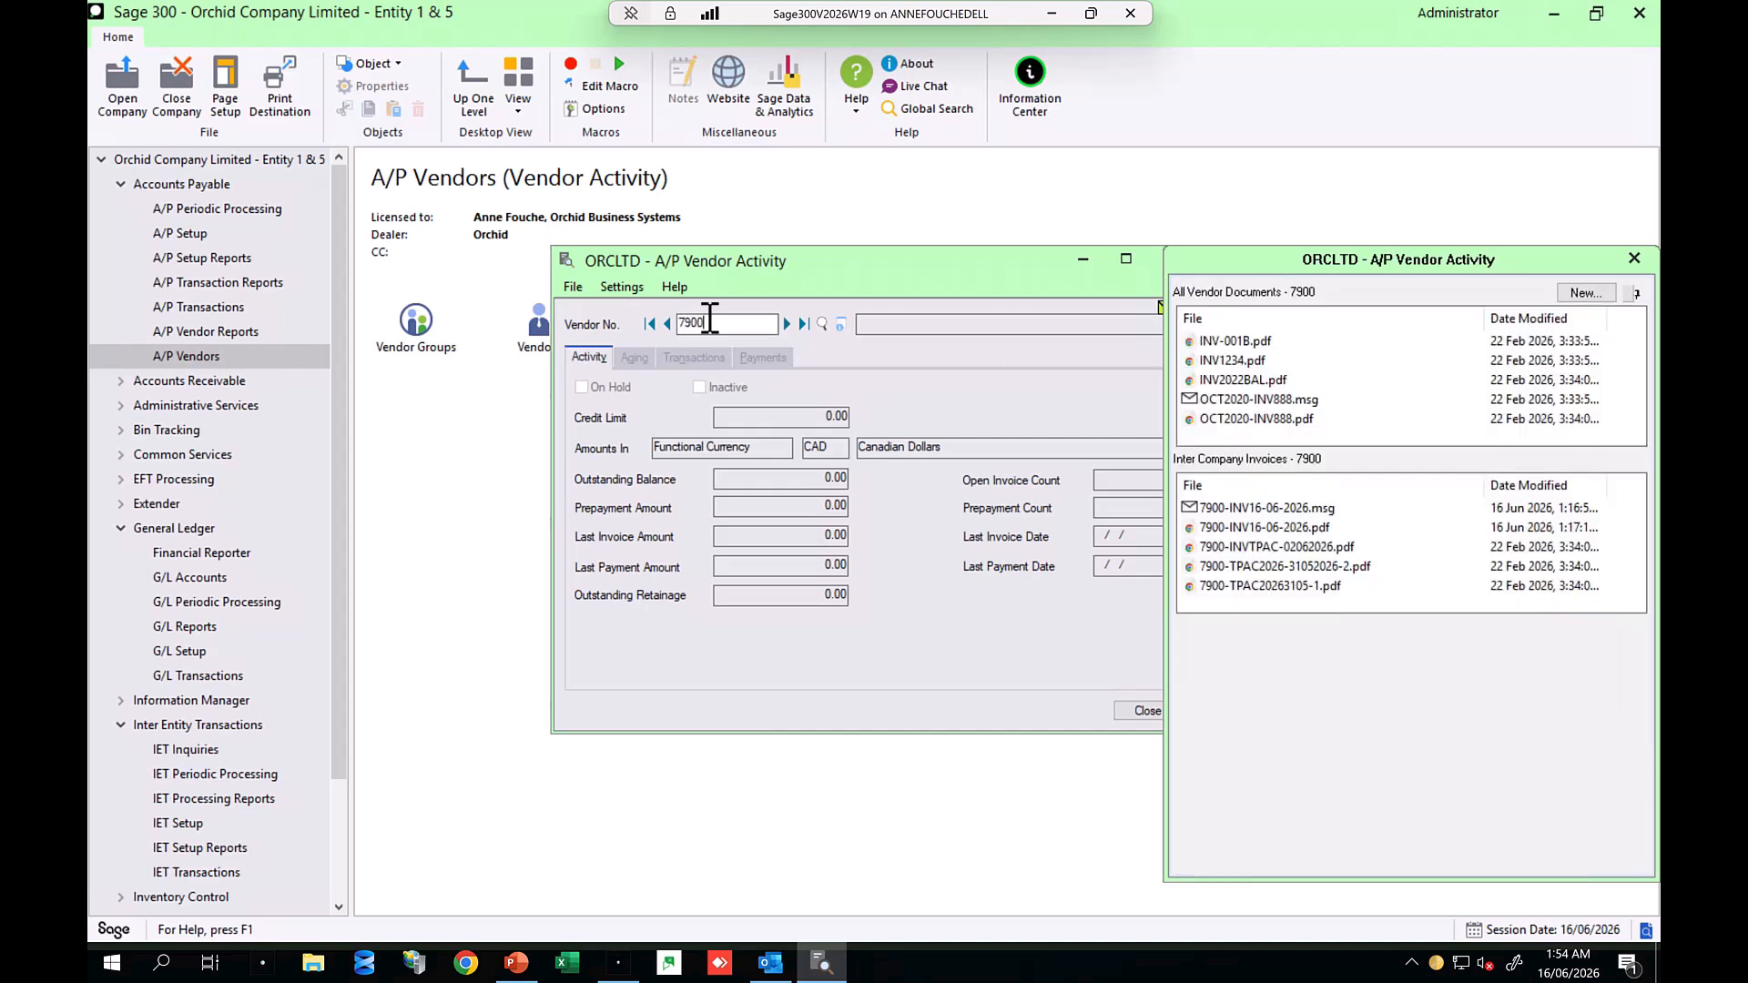
key("Tab")
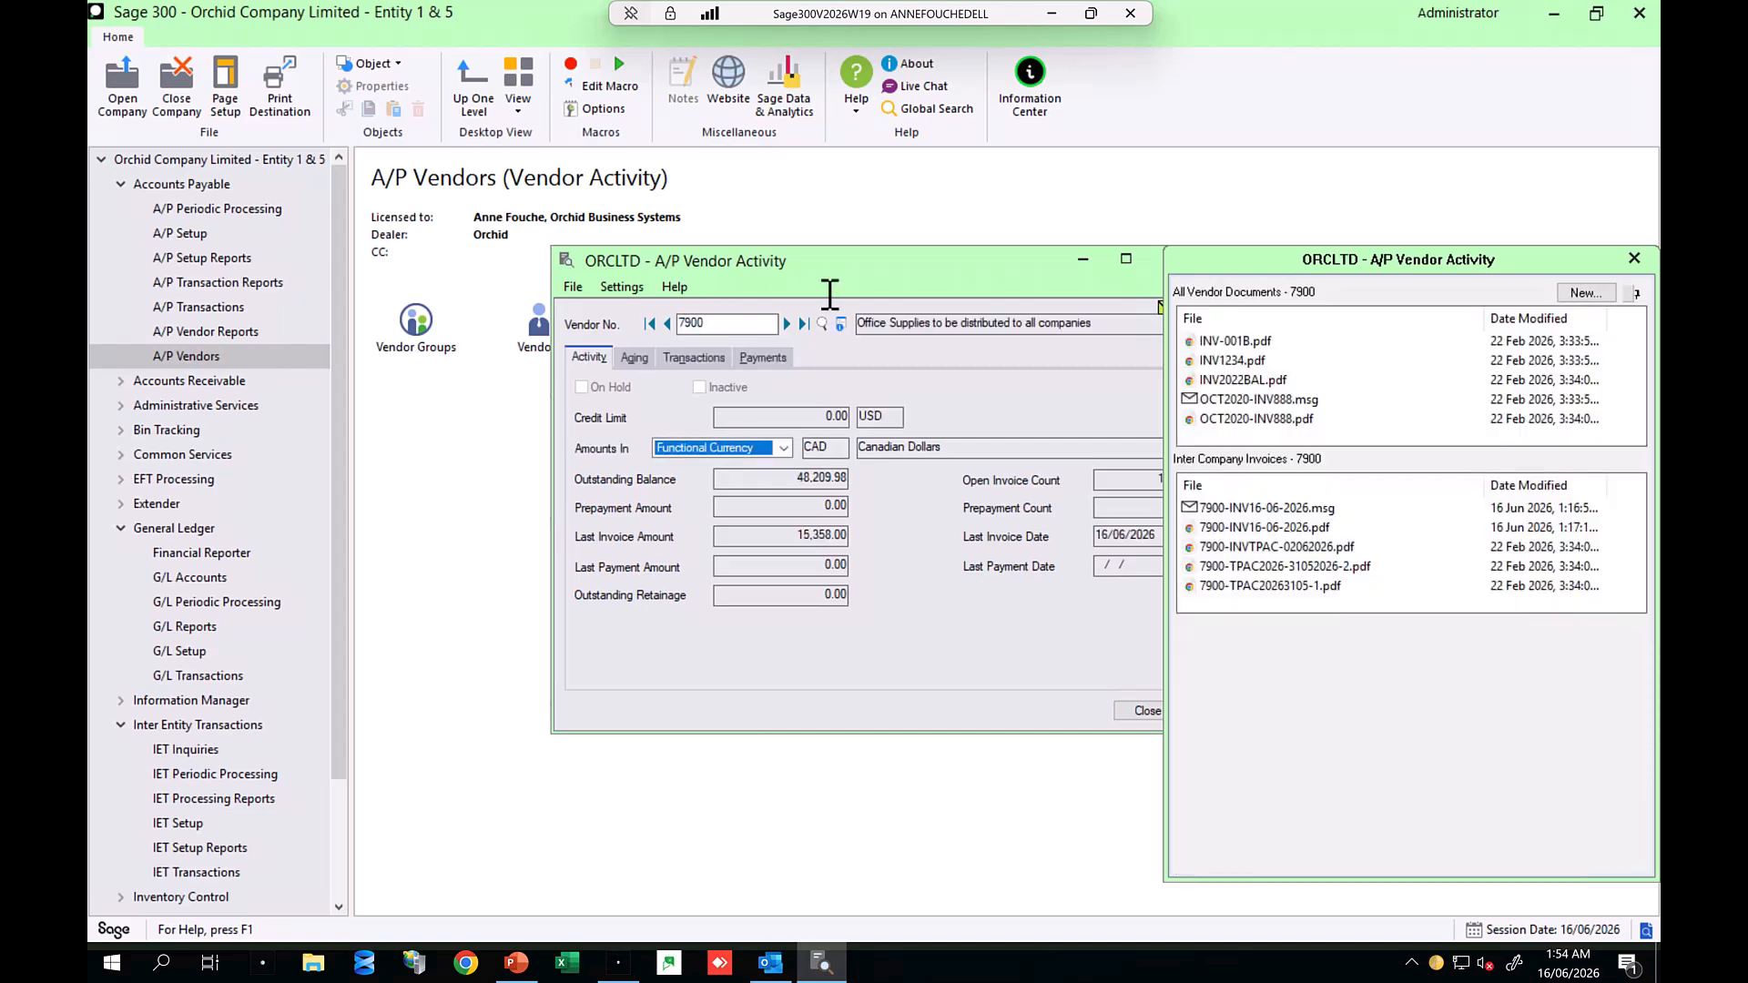
left_click_drag(880, 273, 783, 271)
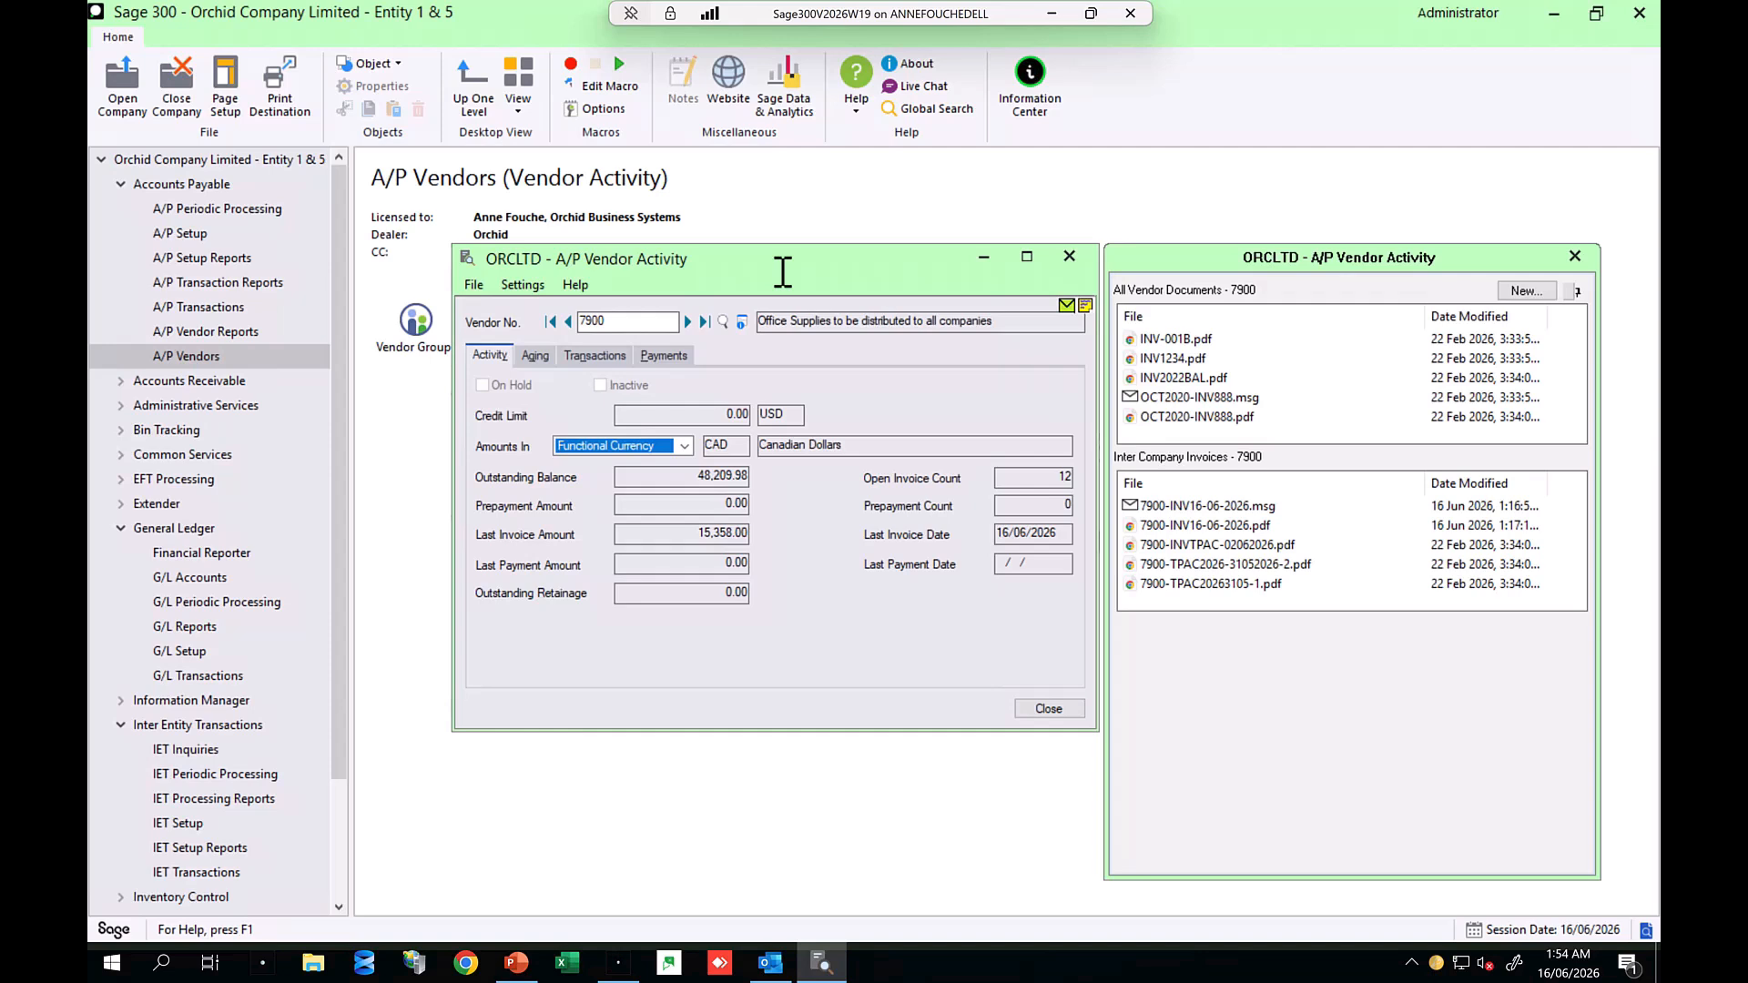
Step: On the vendor's transactions, select invoices INV-001B and INV16-06-2026 to view their attached documents
mouse_move(1168, 356)
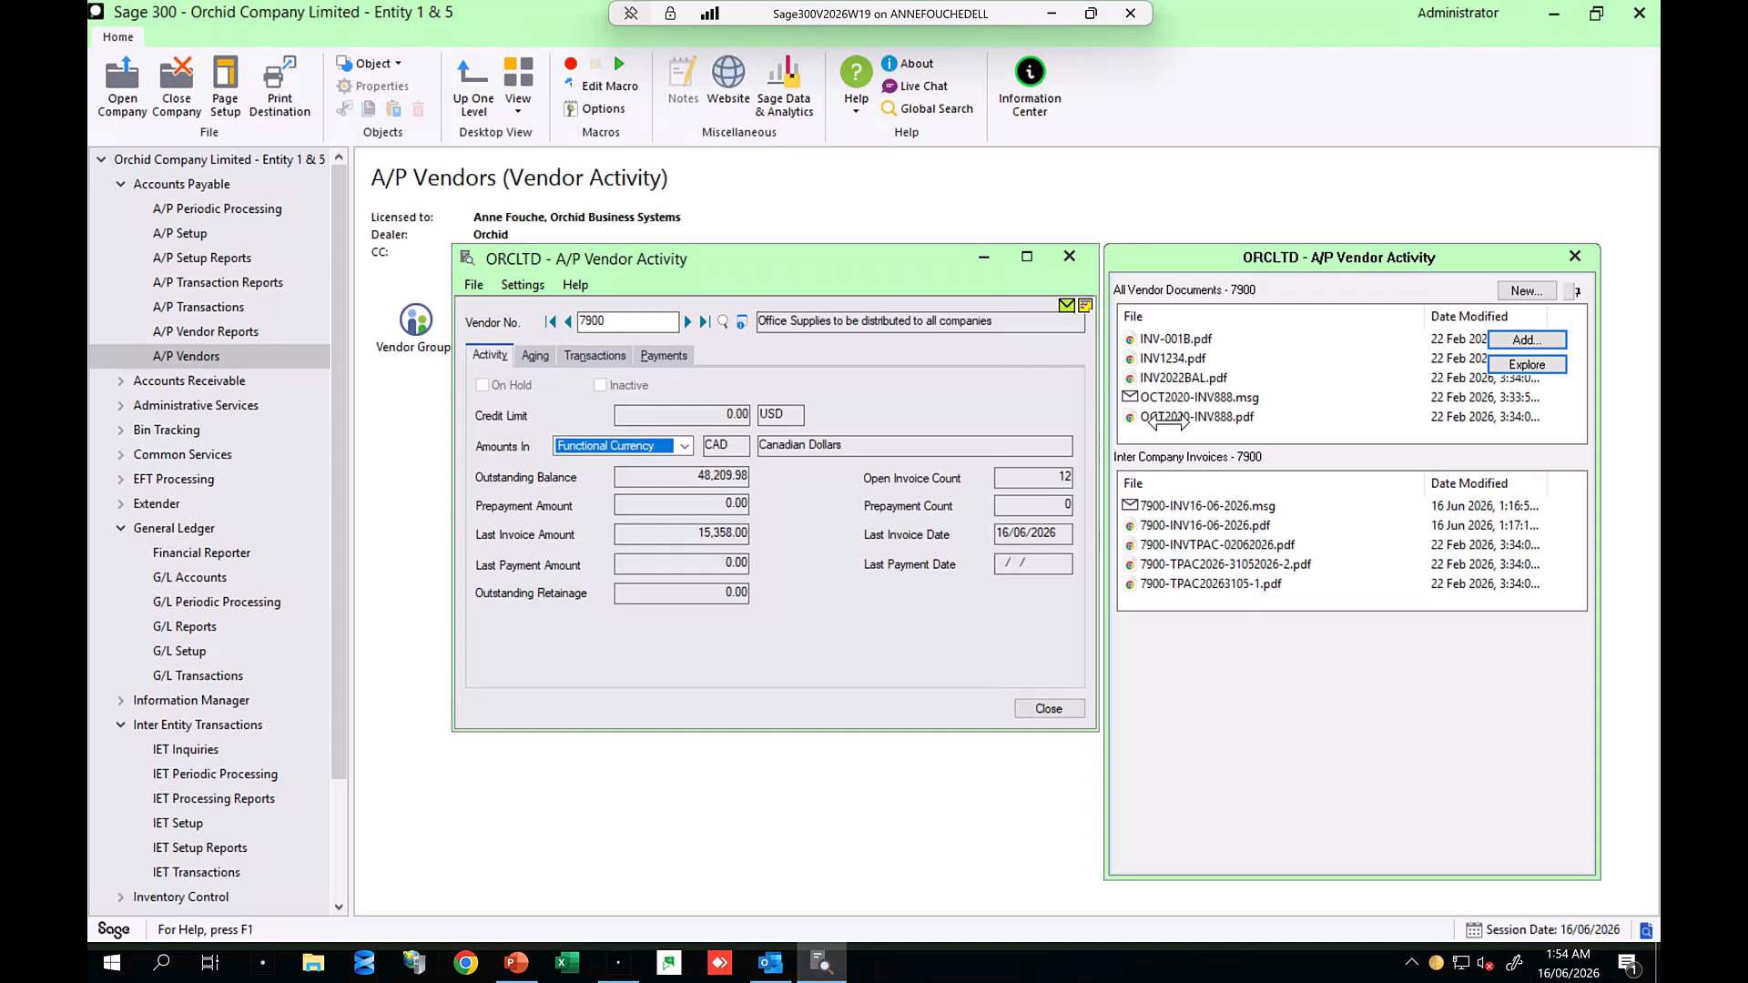
mouse_move(1166, 503)
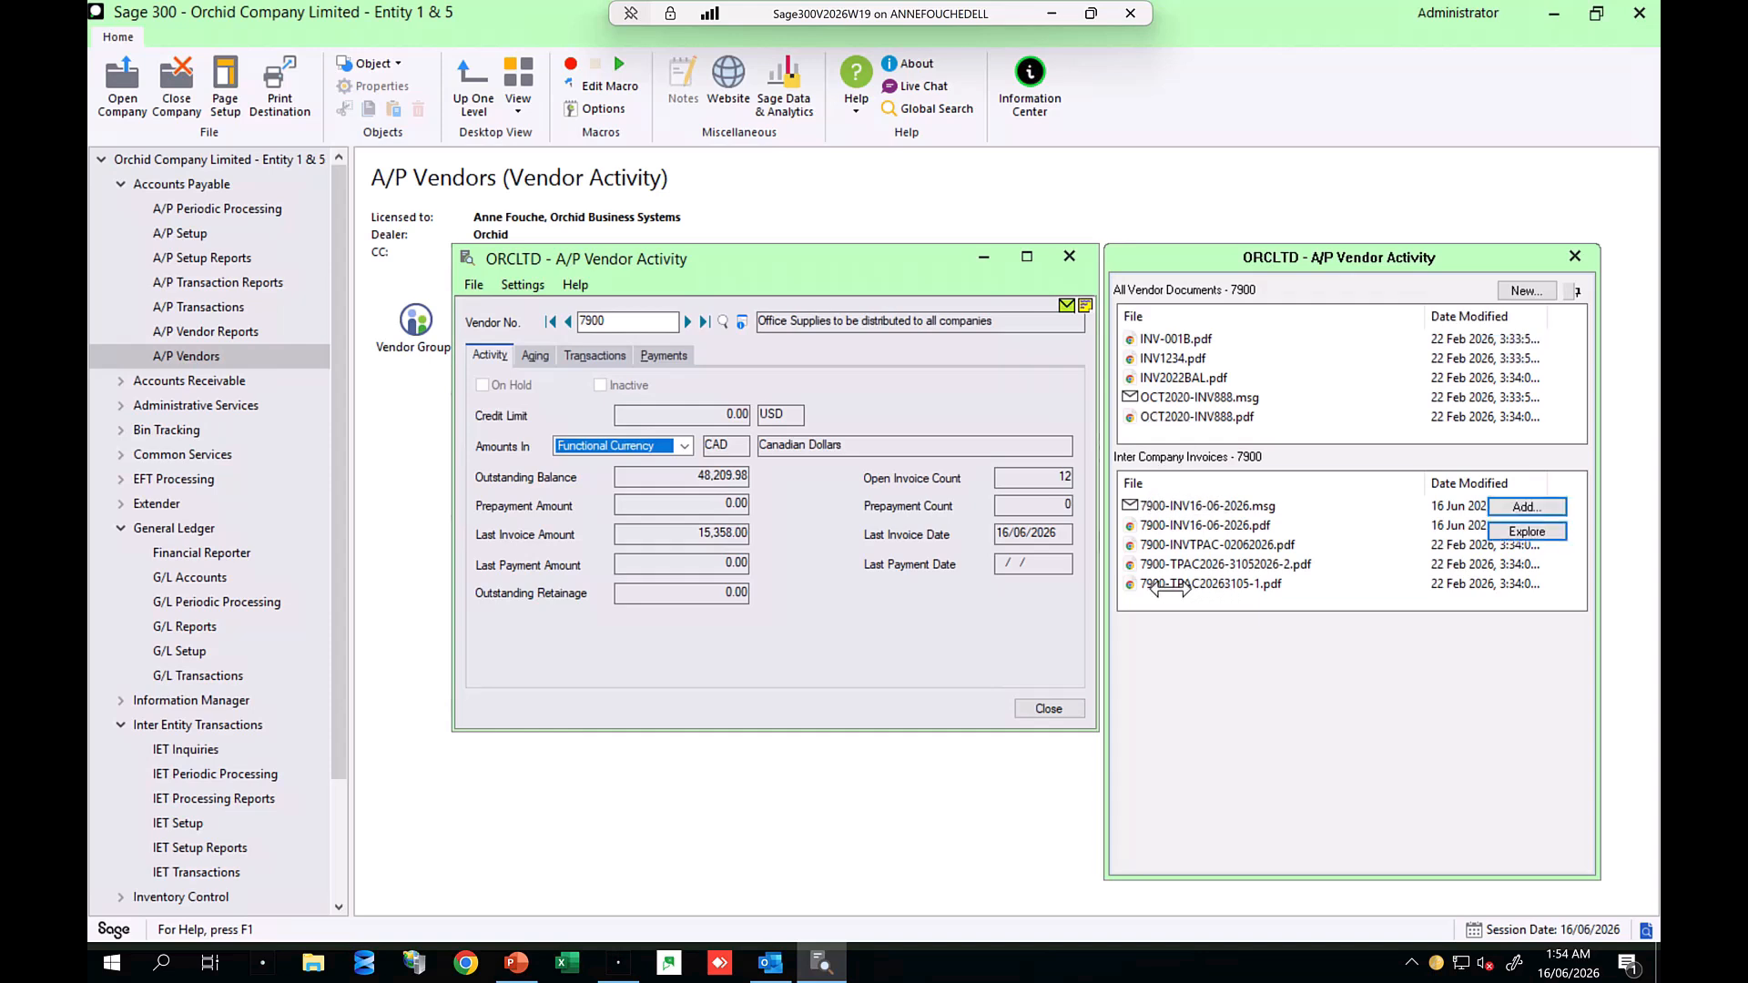
left_click(597, 355)
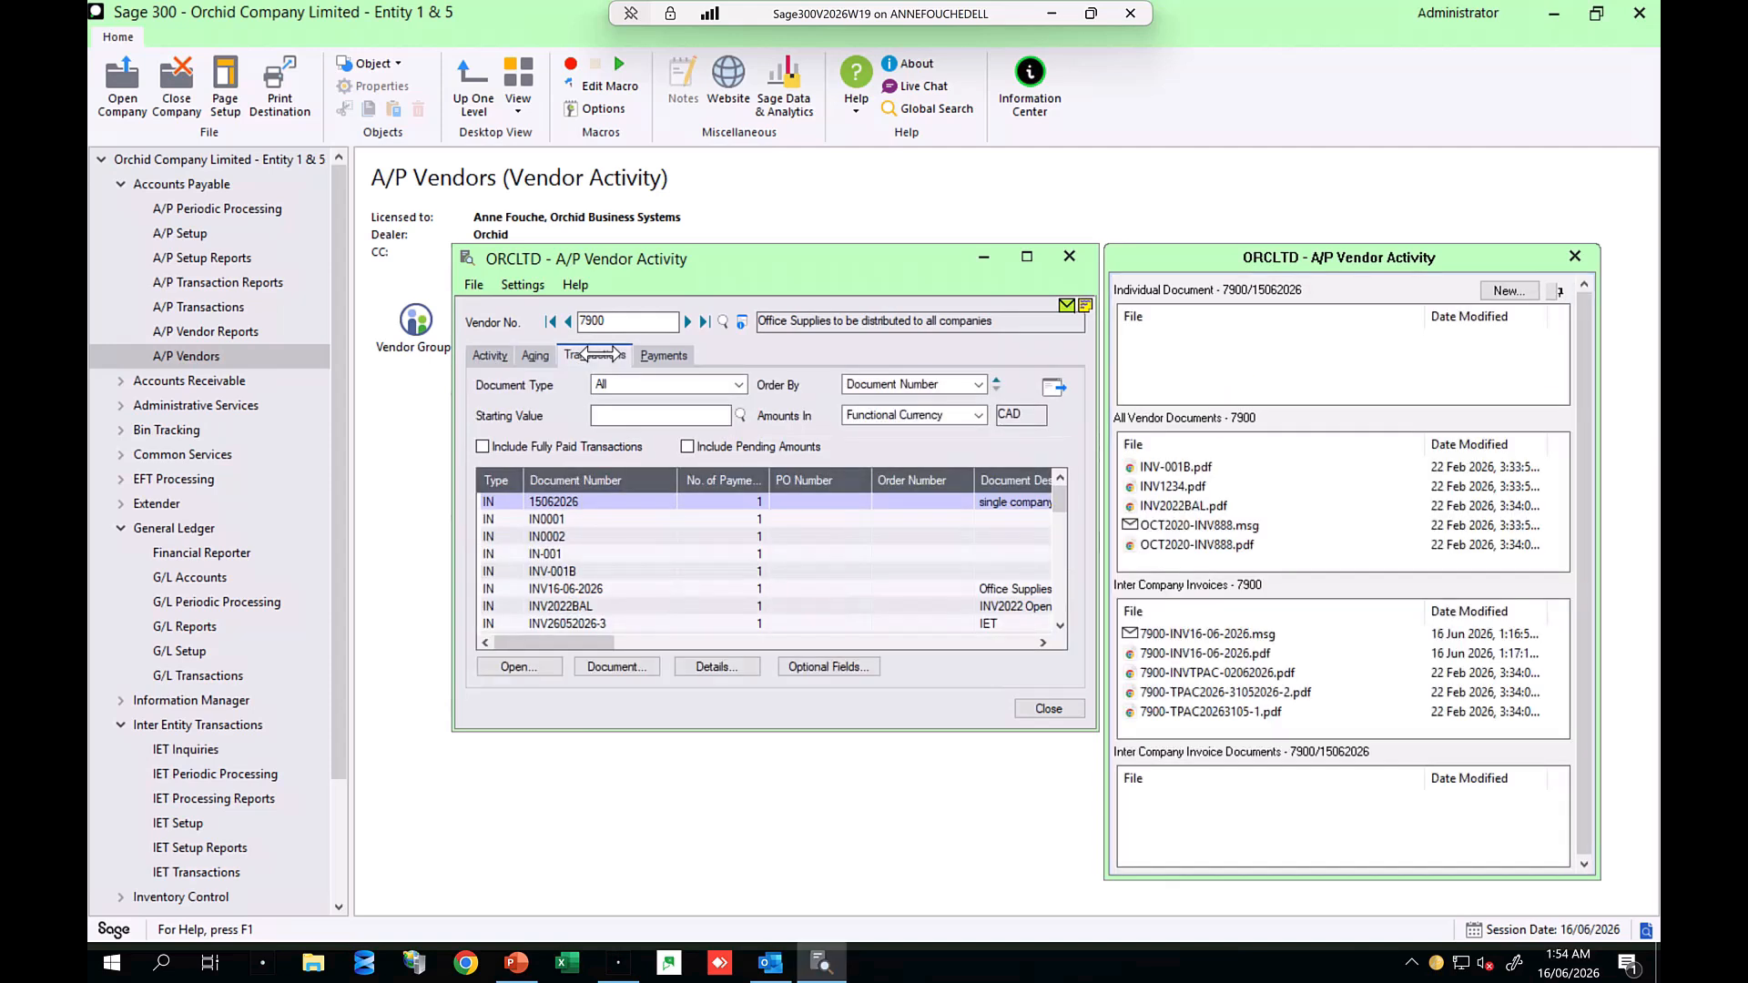
left_click(558, 571)
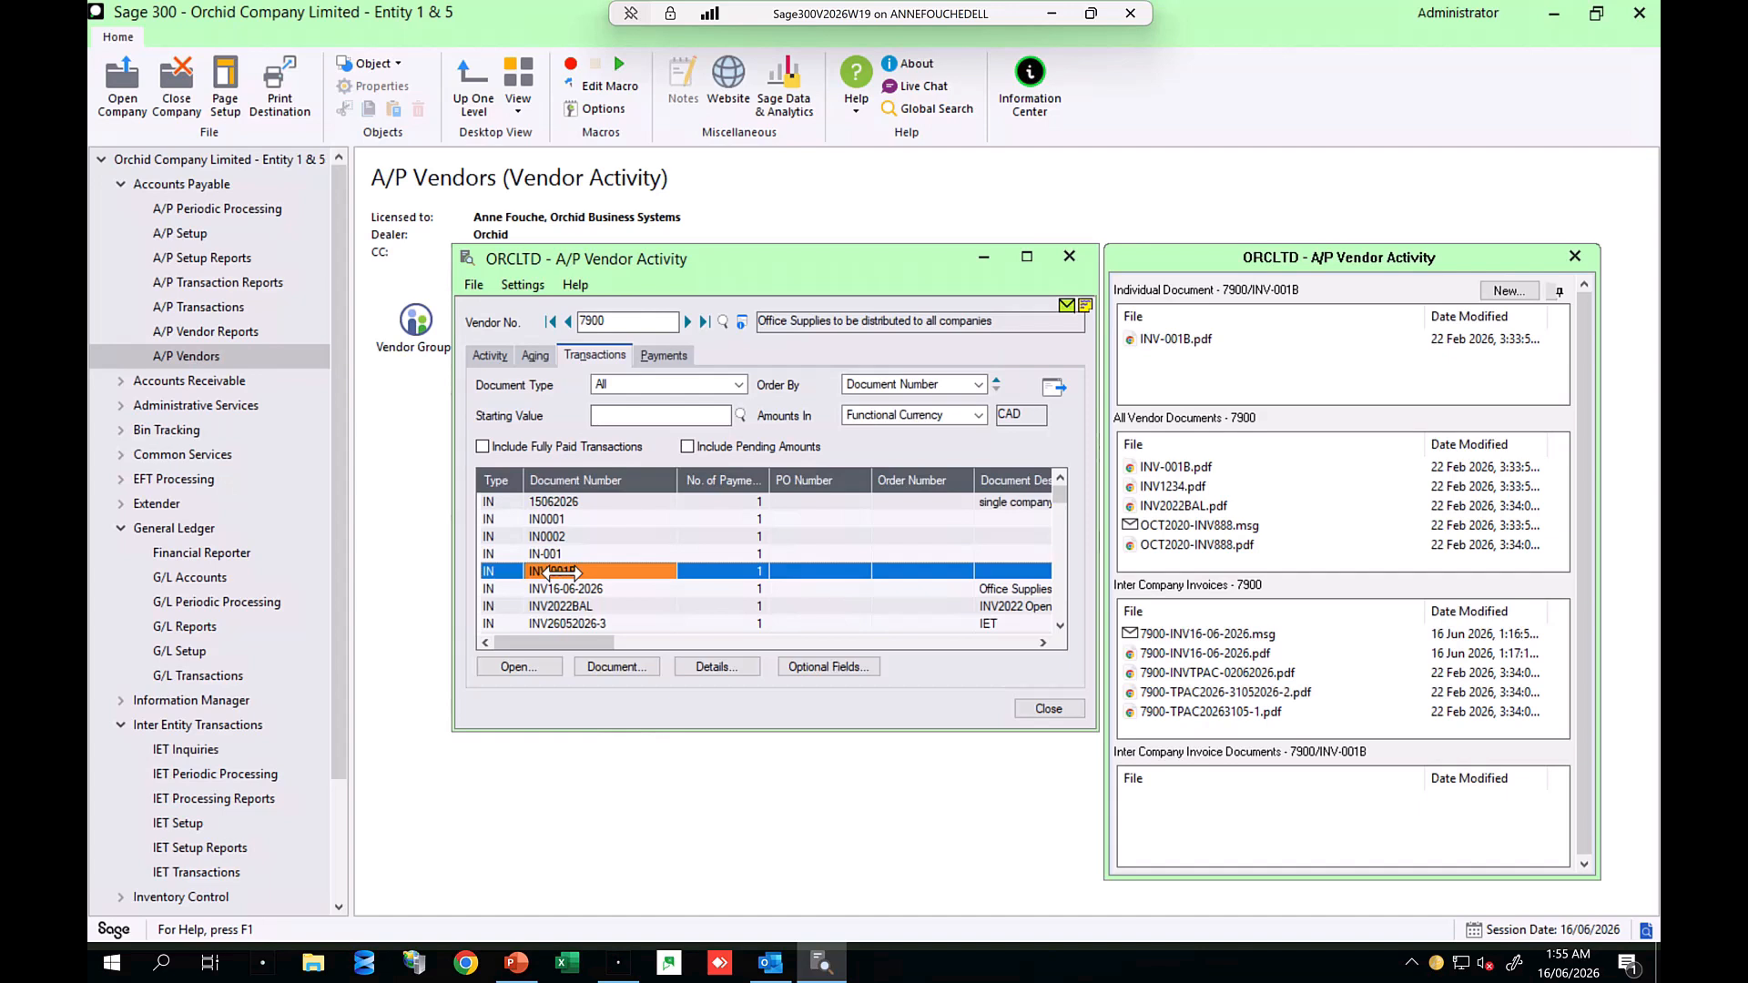
mouse_move(1225, 396)
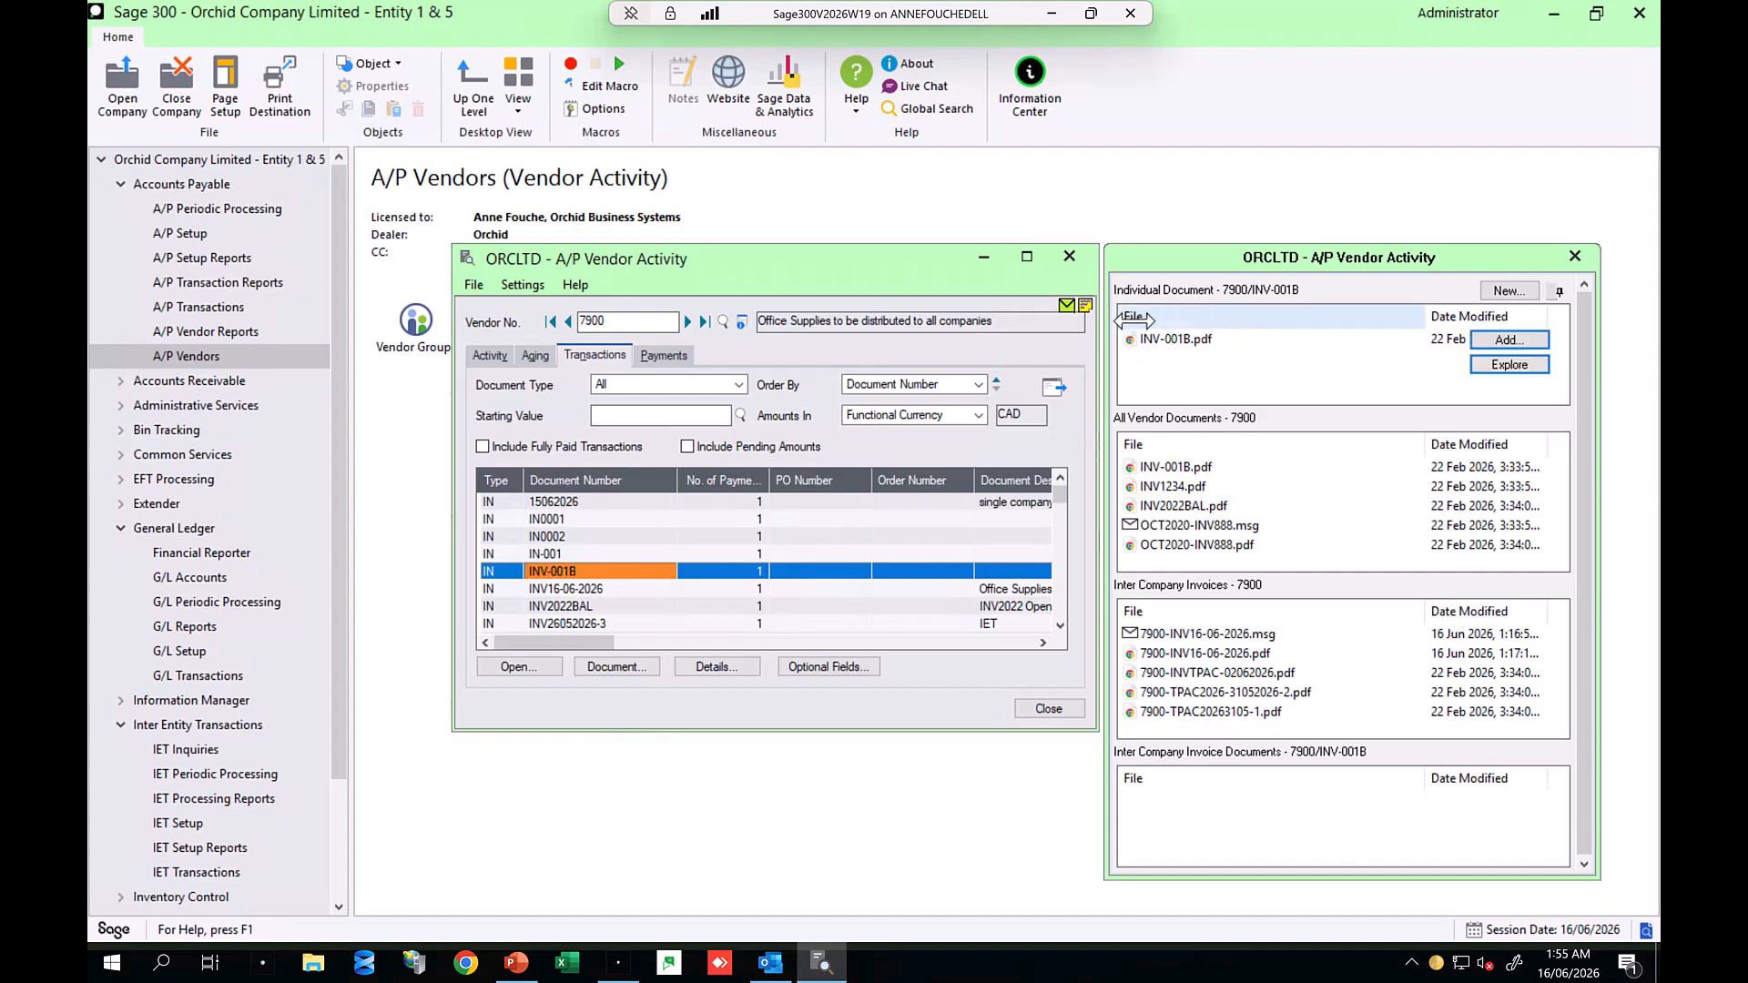
mouse_move(1225, 473)
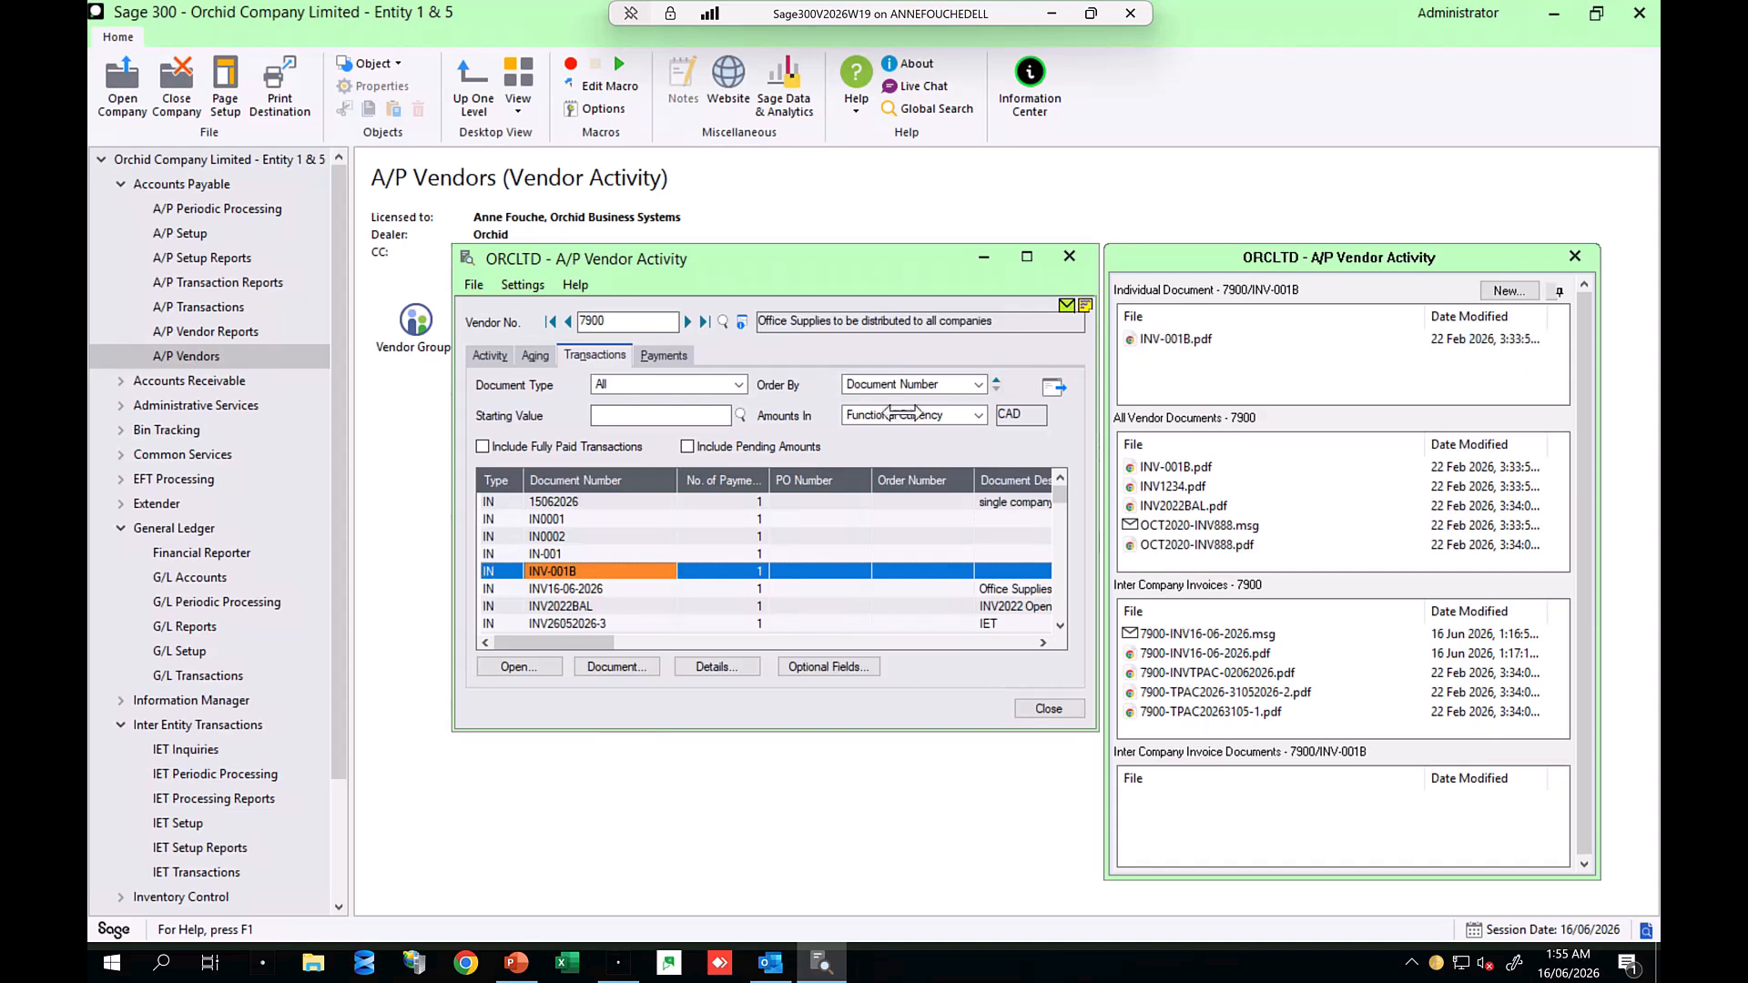
left_click(601, 589)
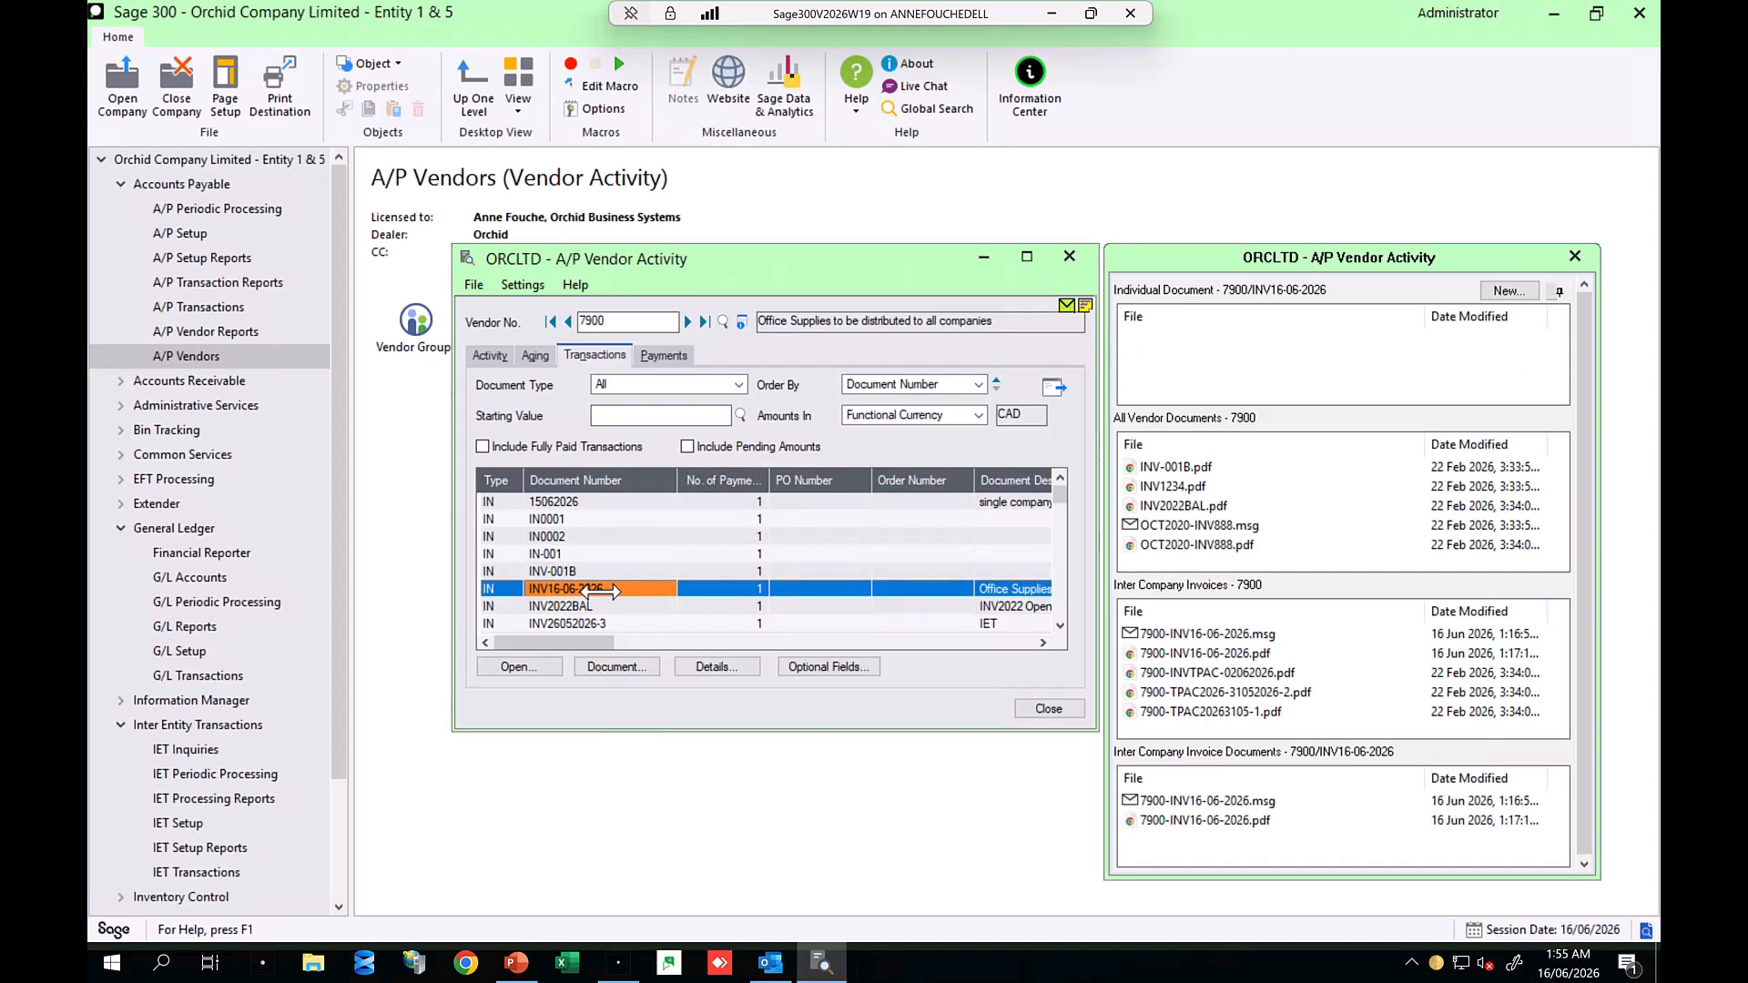
mouse_move(1152, 655)
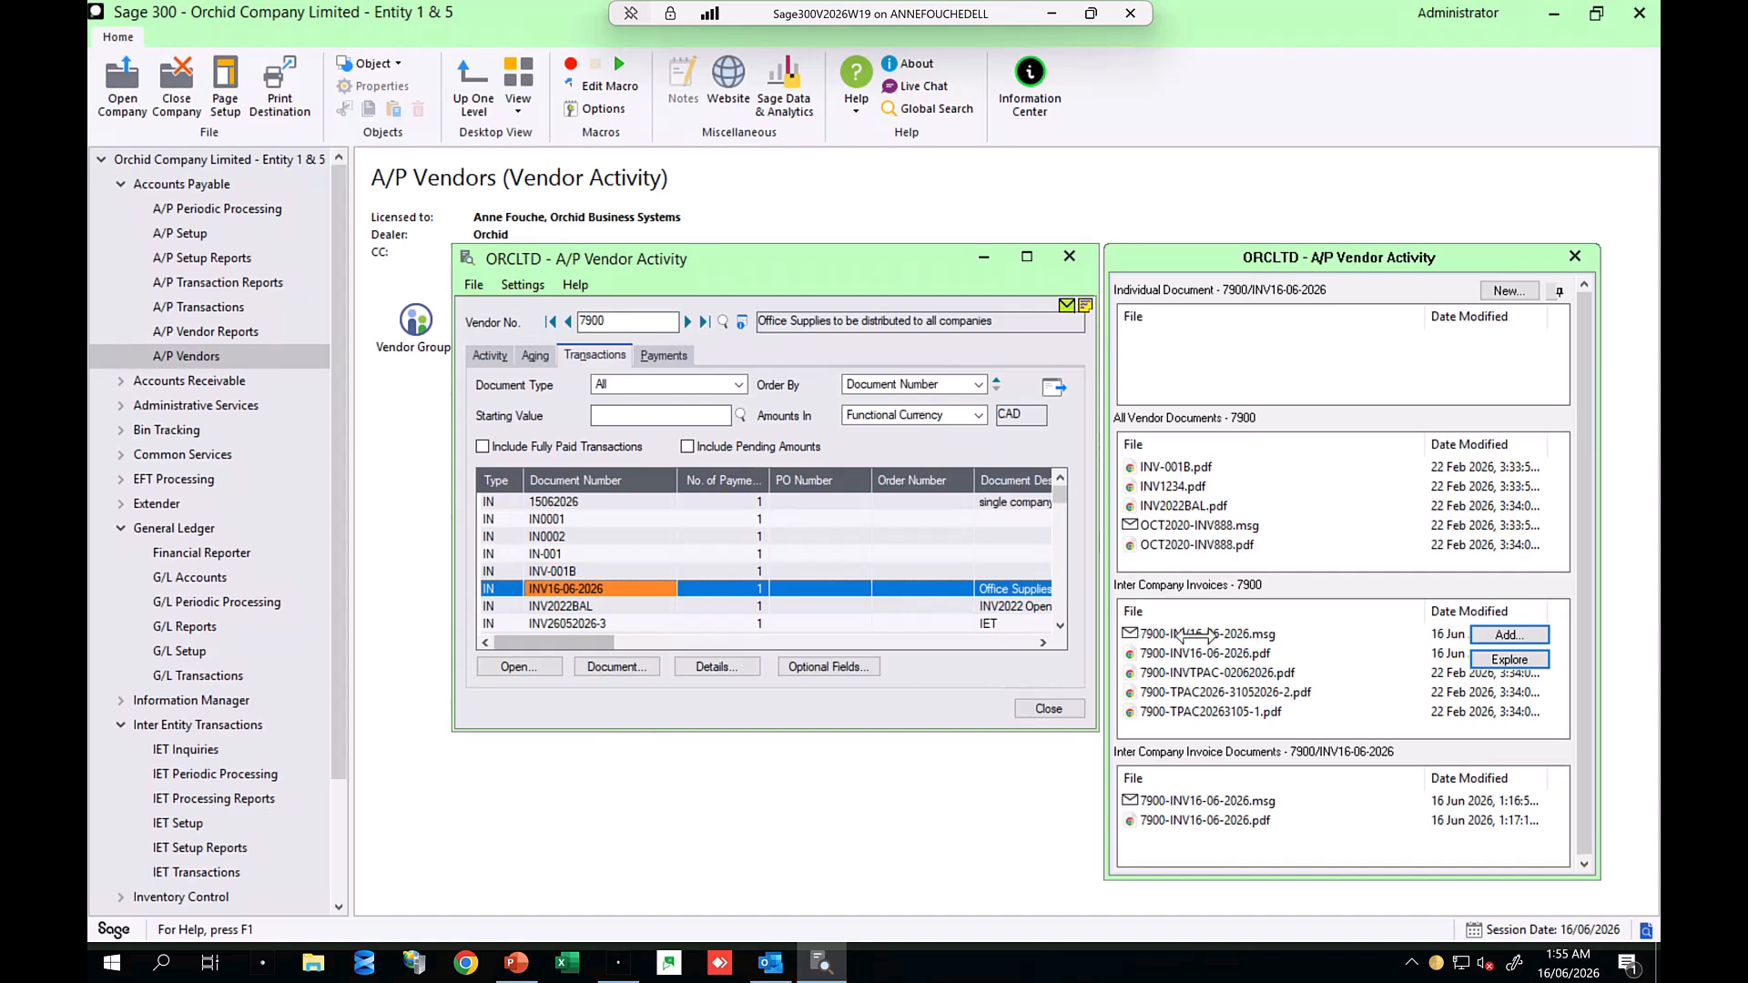
mouse_move(1156, 801)
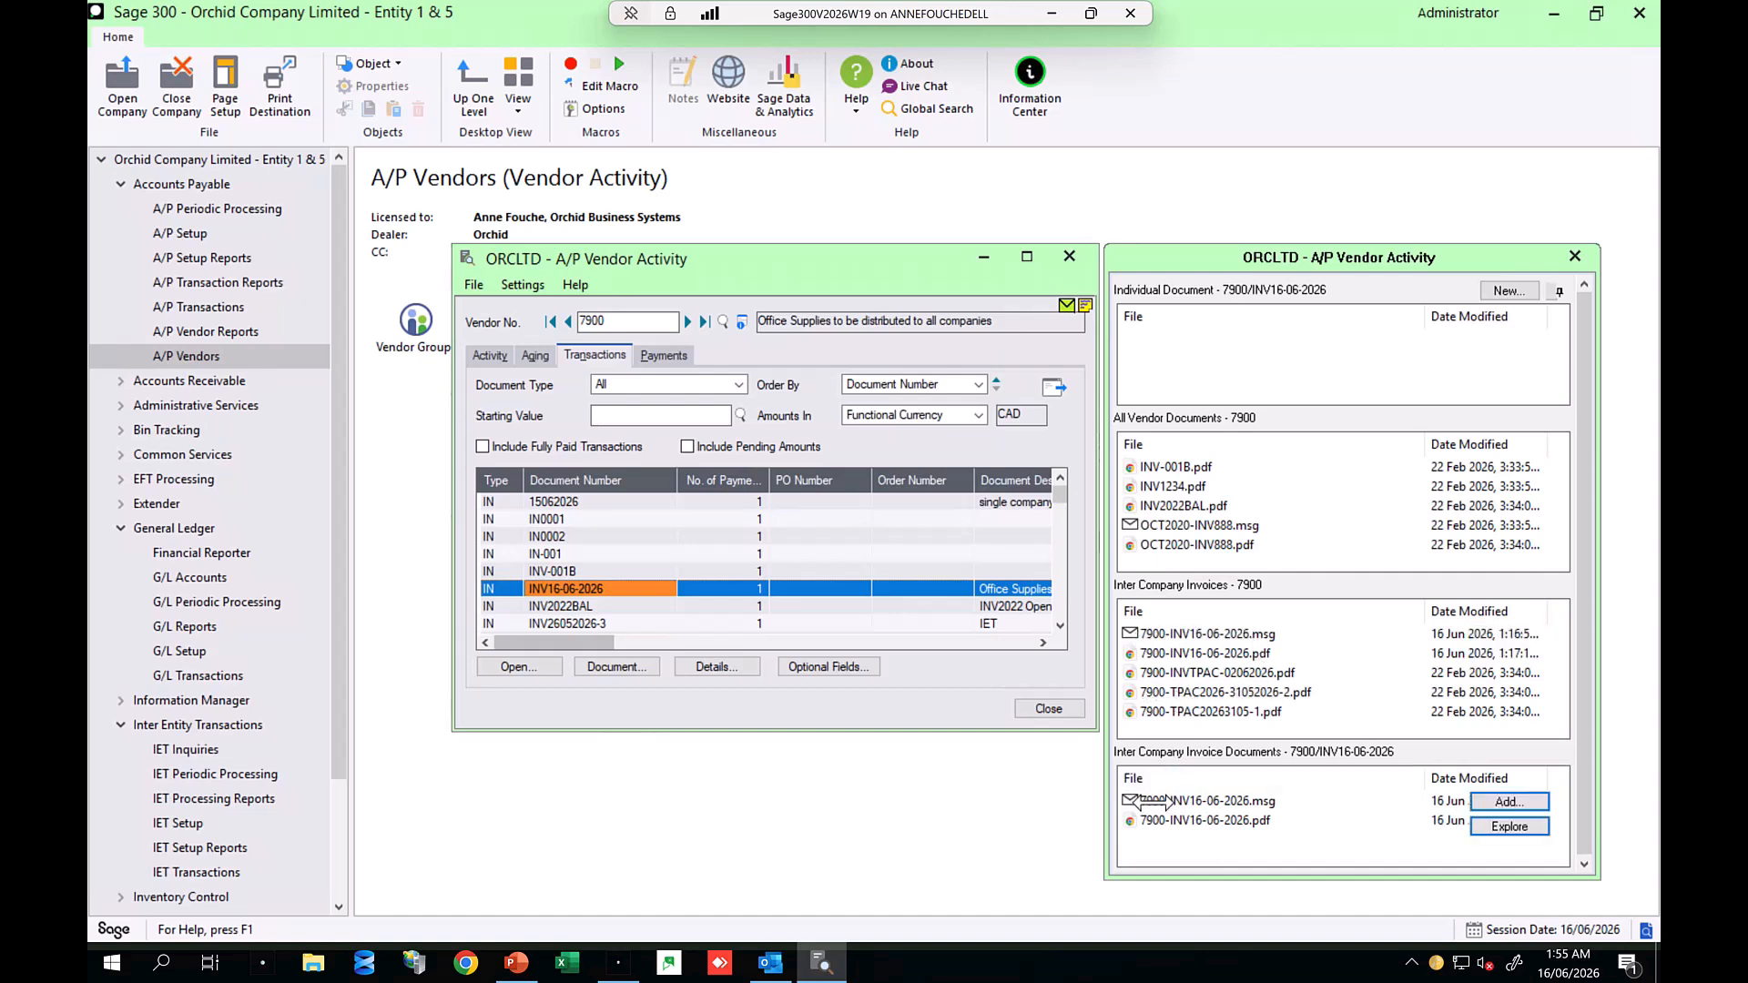